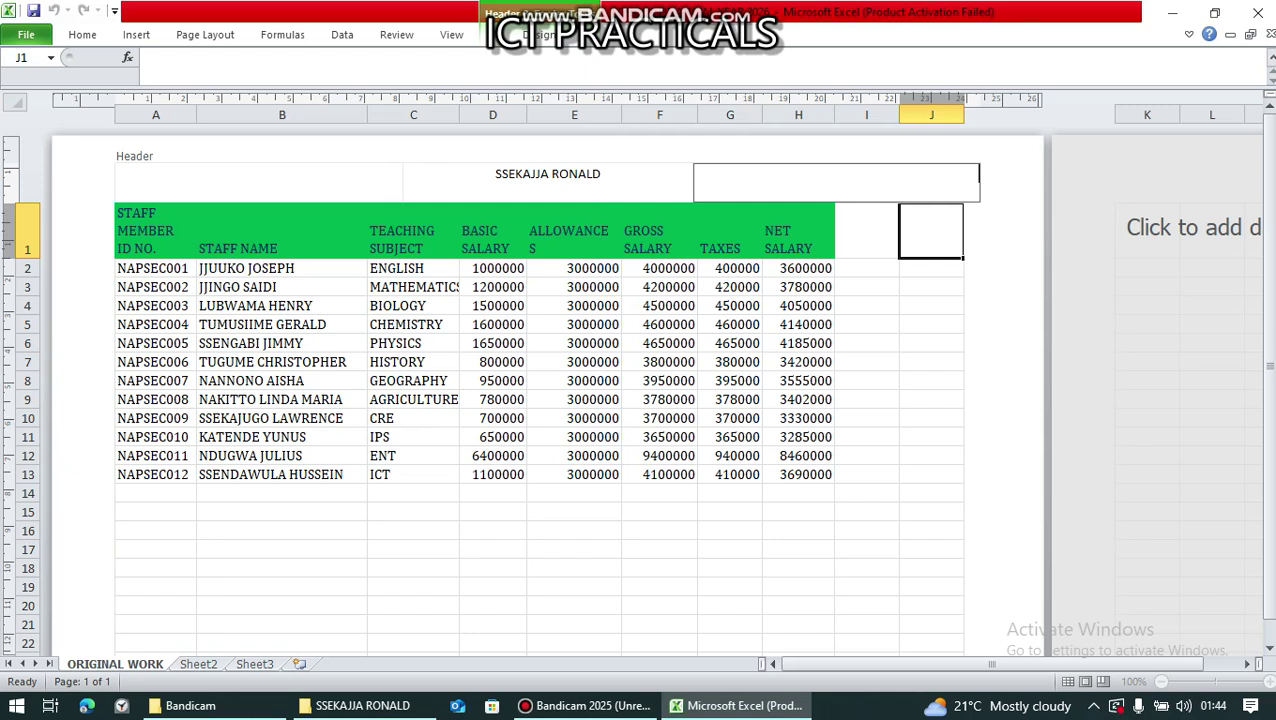
Step: Return the worksheet to Normal view and widen the TEACHING SUBJECT column so that MATHEMATICS fits in its cell
key("shift+Tab")
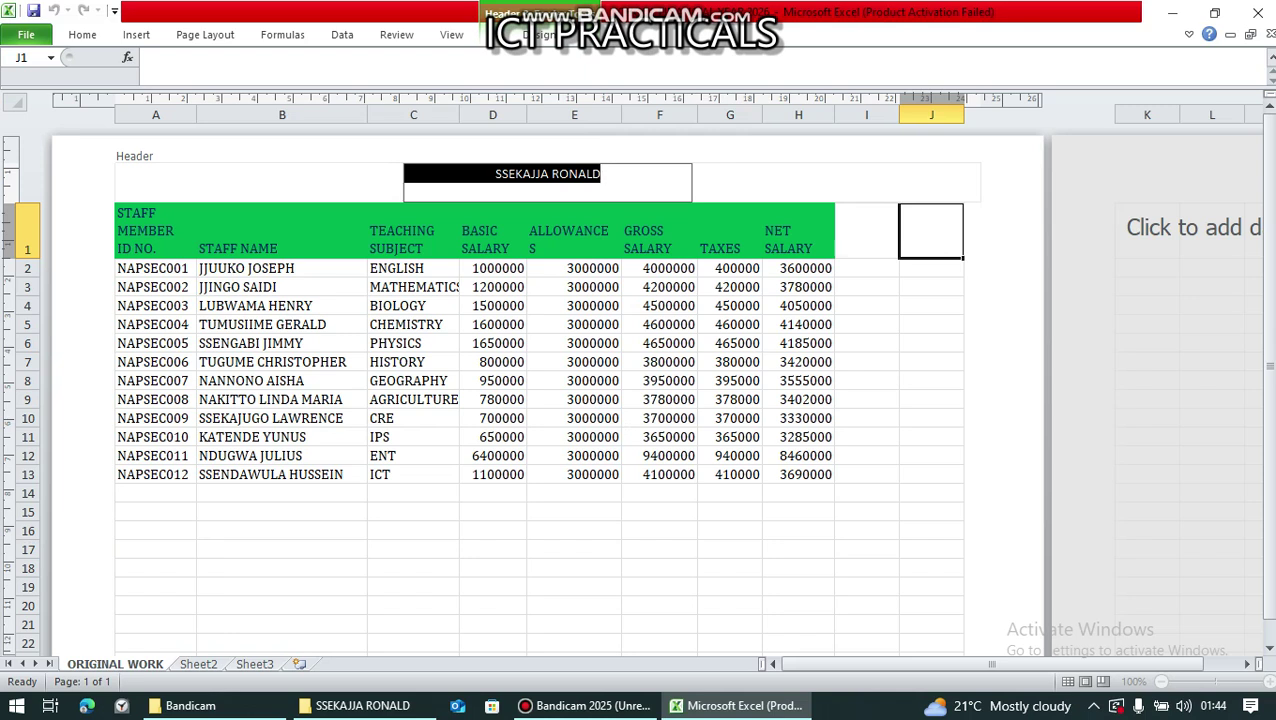
key("Escape")
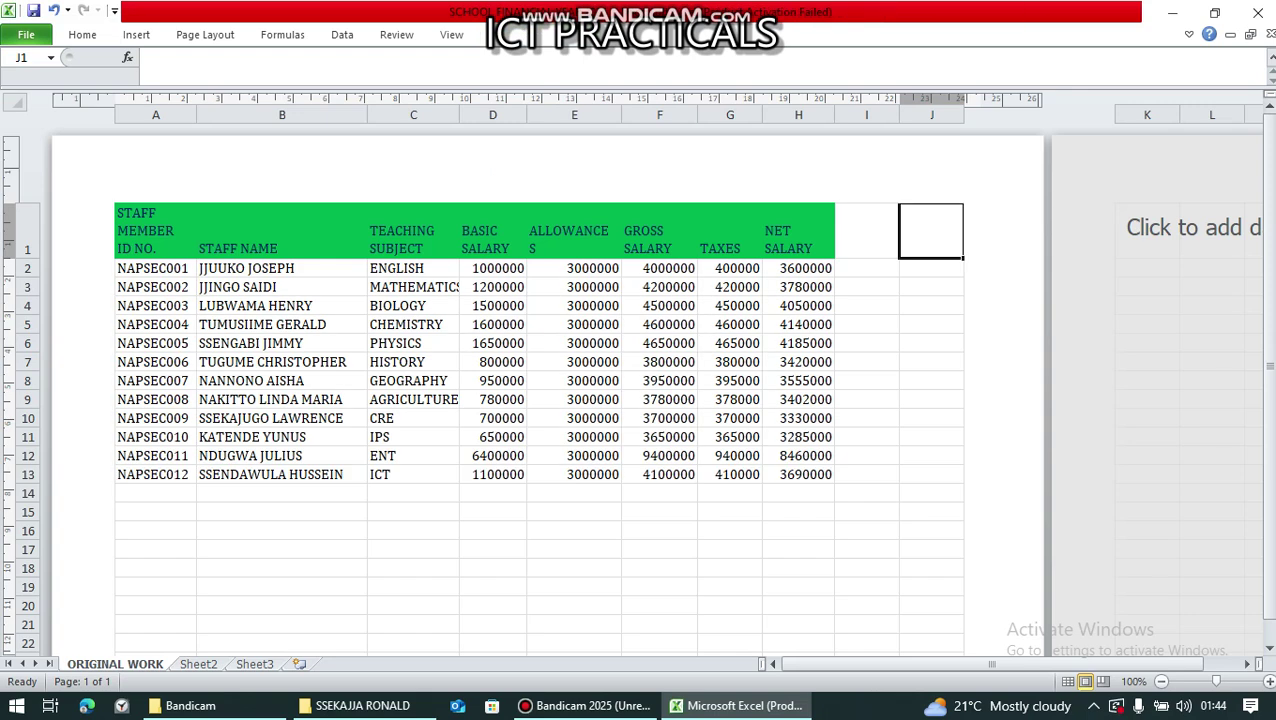
left_click(451, 34)
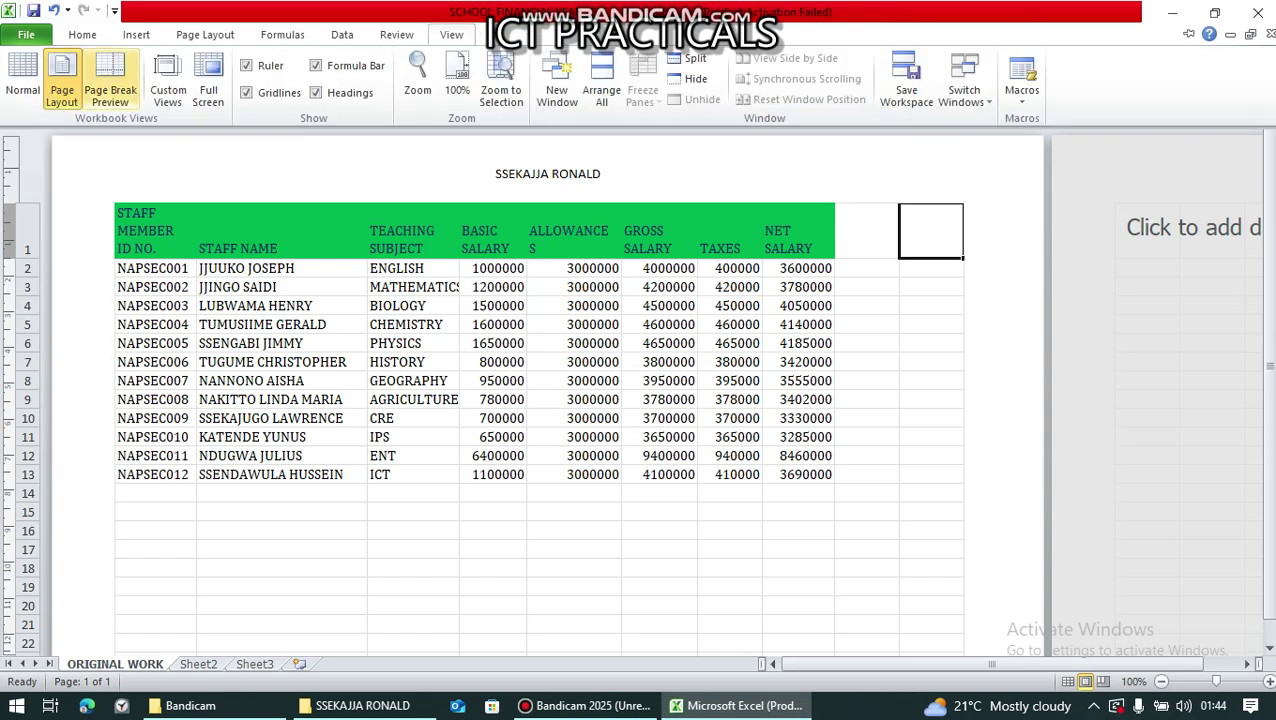
left_click(22, 78)
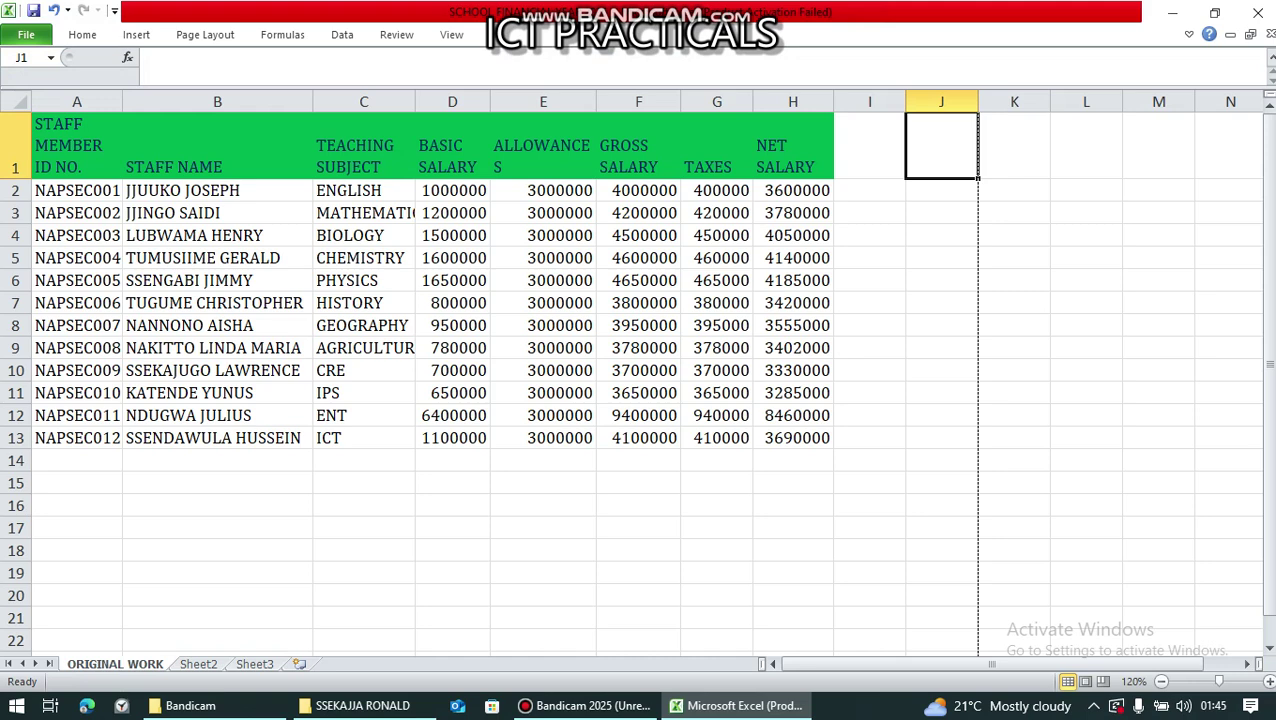
left_click_drag(415, 101, 448, 101)
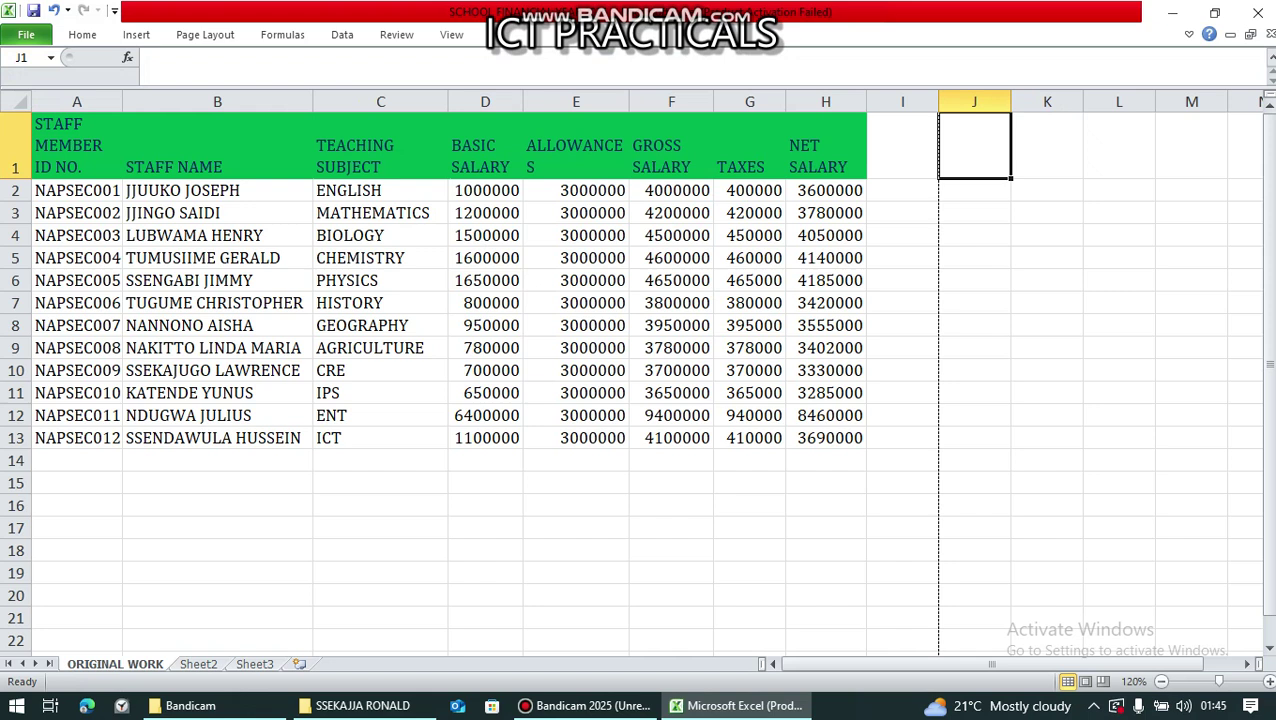
Step: Try a 3-D clustered bar chart of the STAFF NAME and NET SALARY data in rows 1 to 13, and delete it
left_click(217, 145)
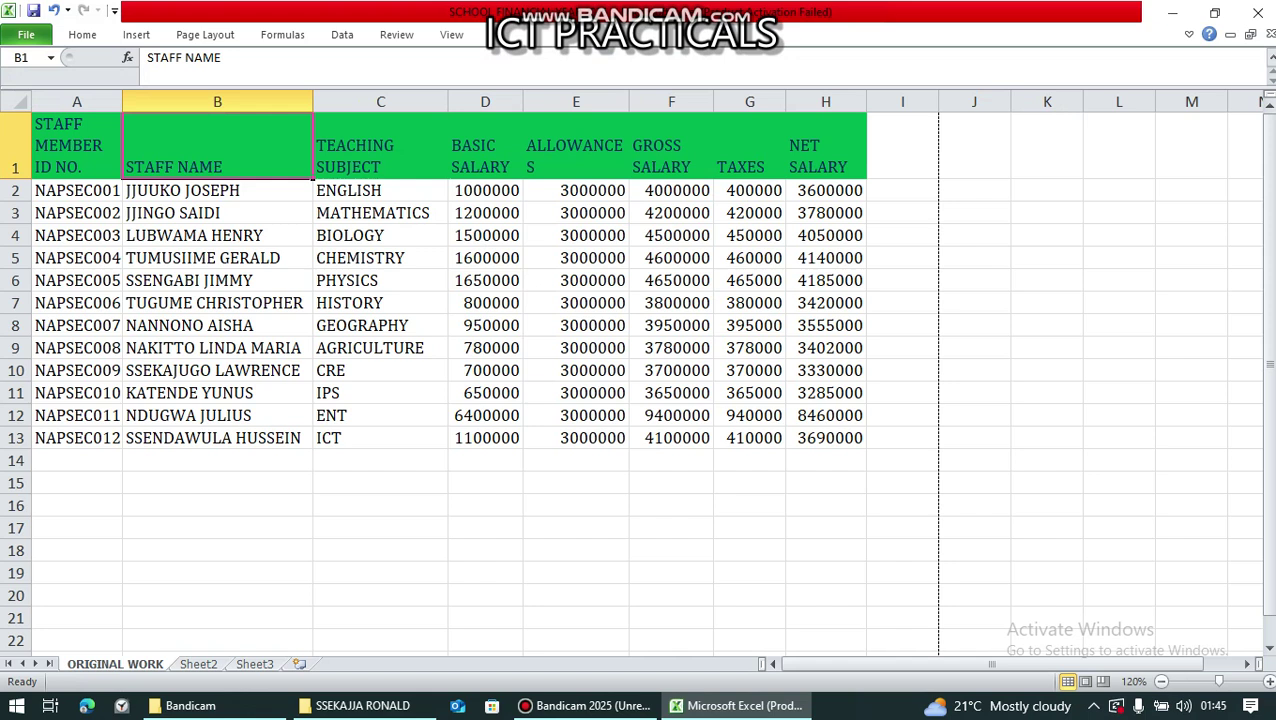
left_click_drag(217, 160, 217, 438)
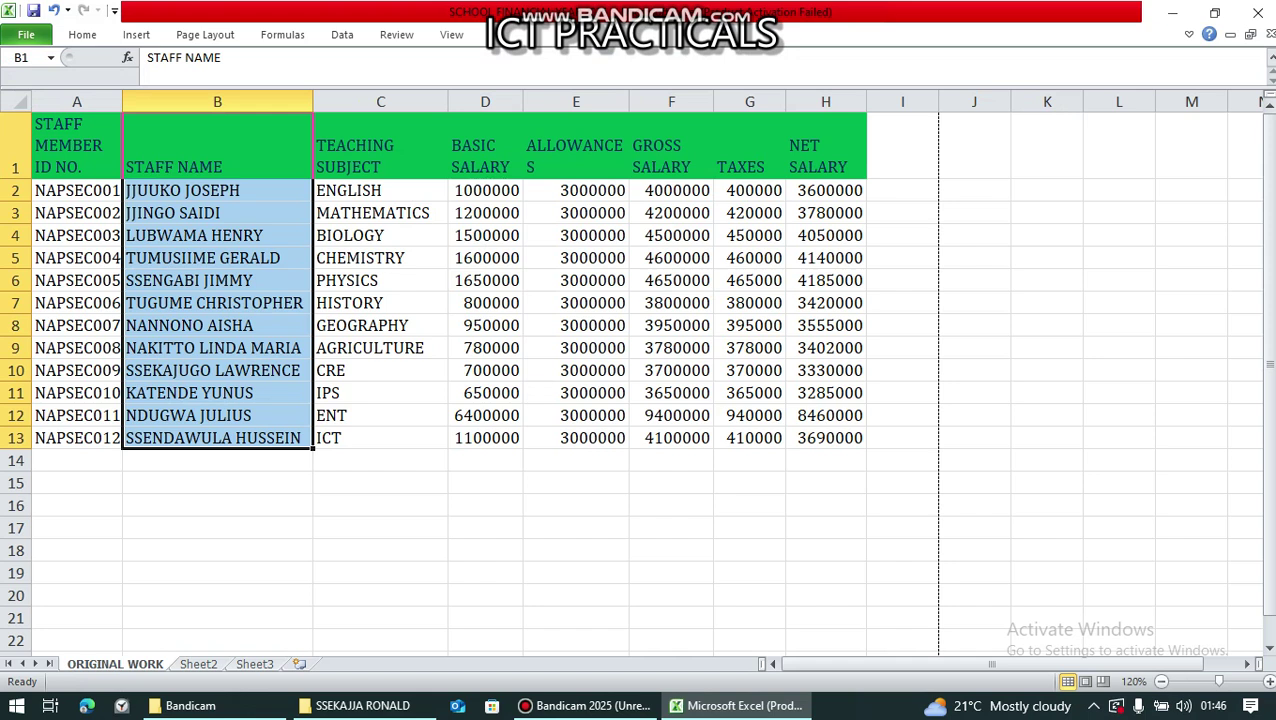
left_click(825, 156, "ctrl")
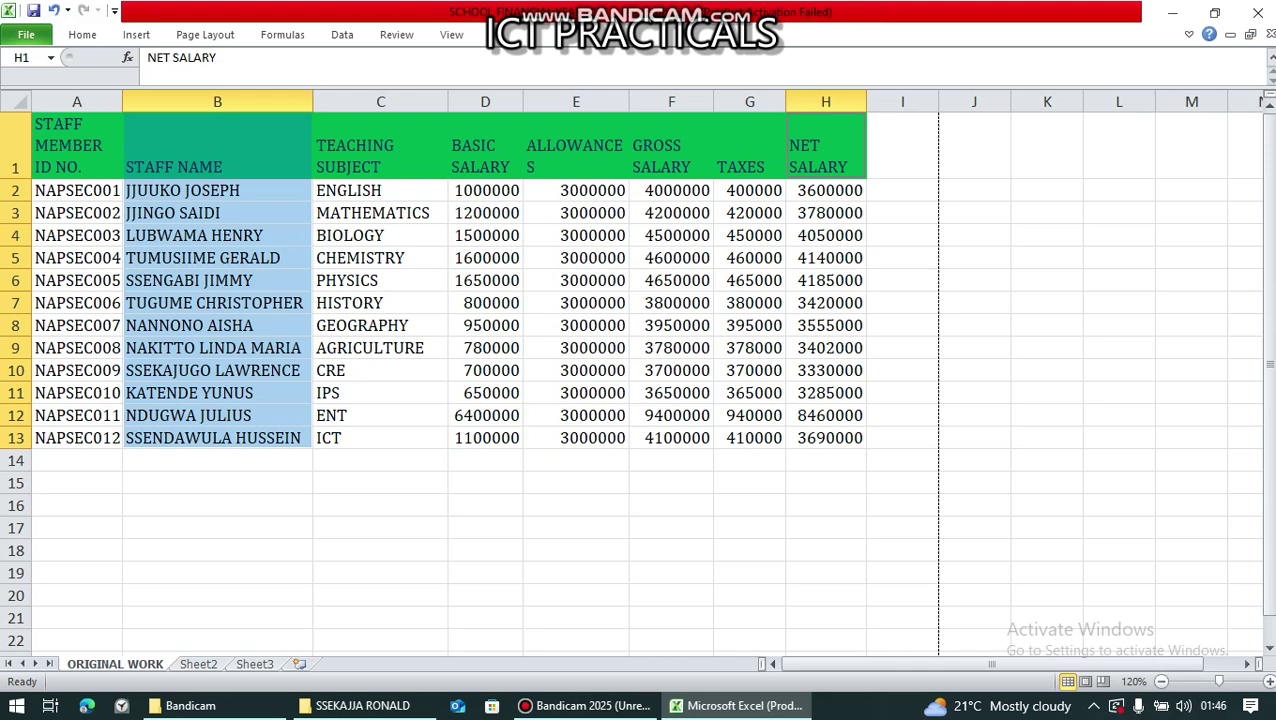
left_click_drag(825, 150, 825, 438)
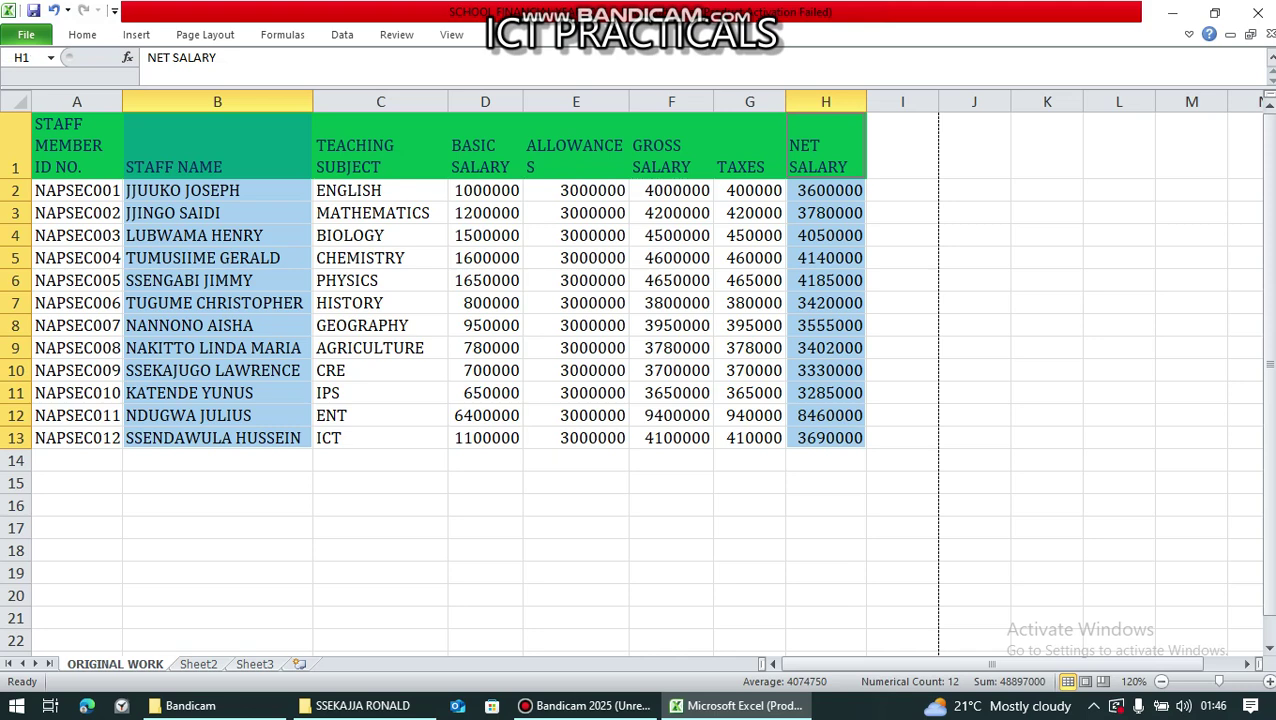
left_click(136, 34)
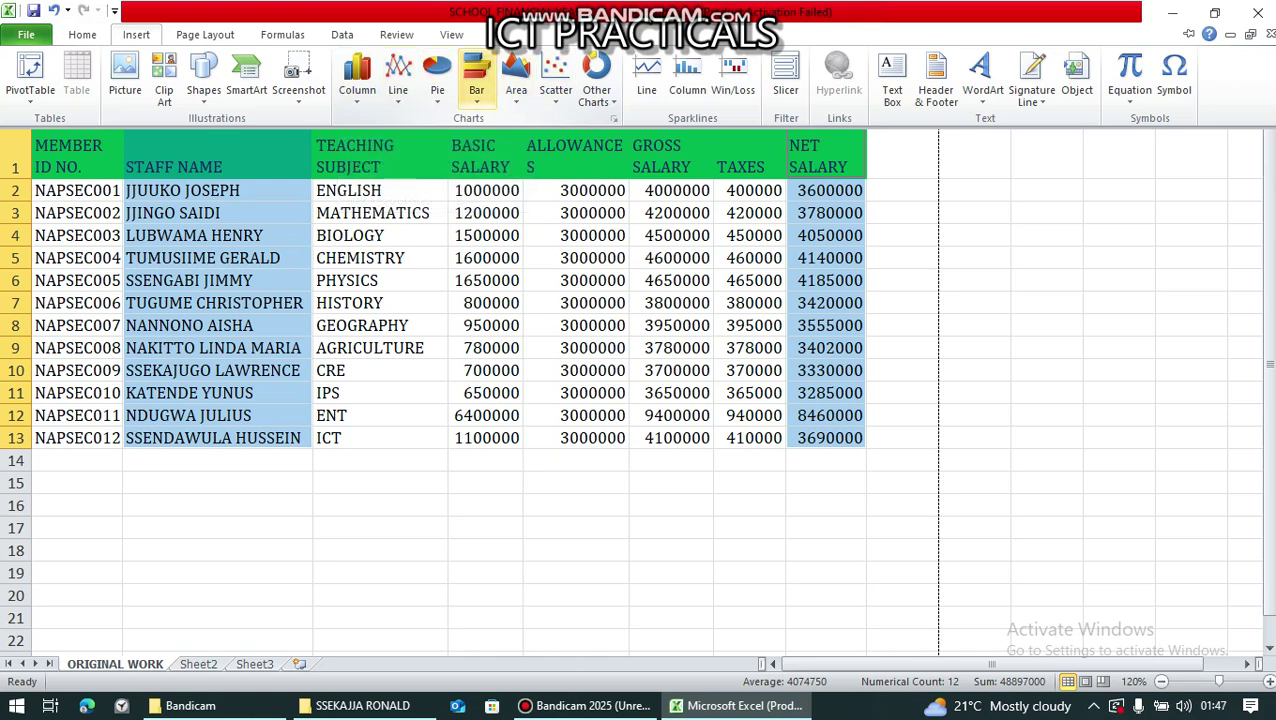
left_click(476, 80)
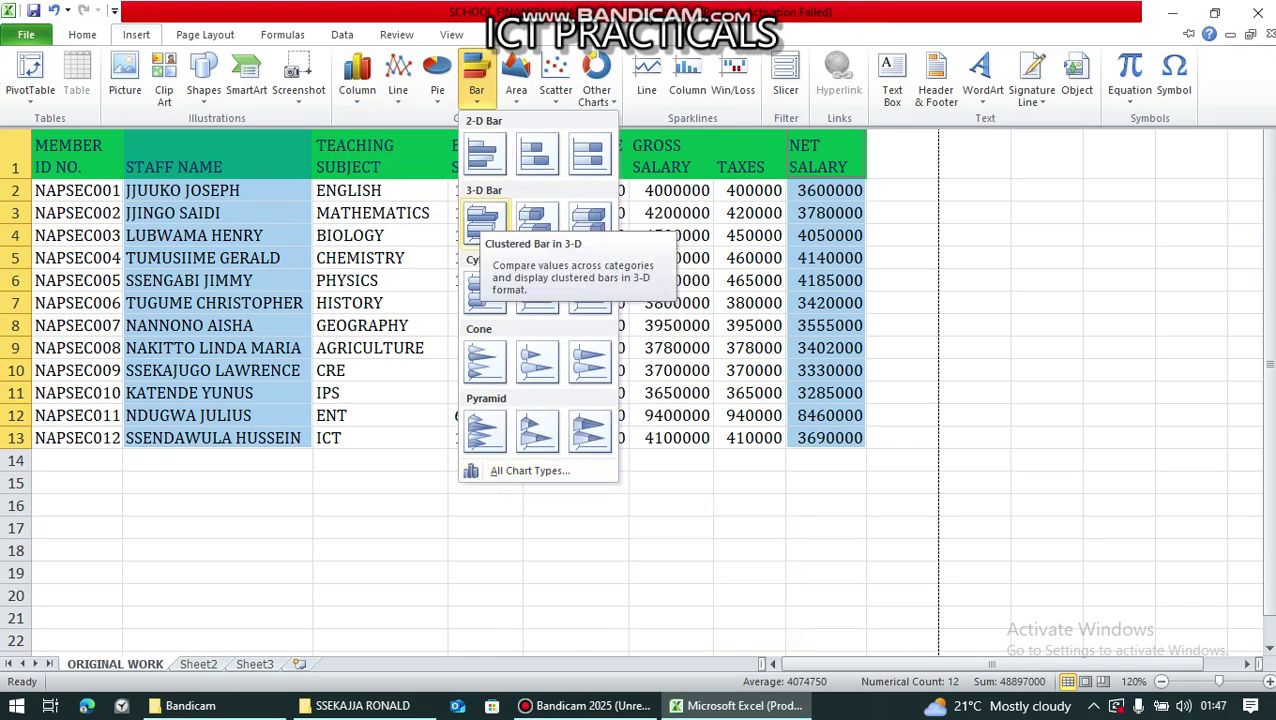
left_click(483, 218)
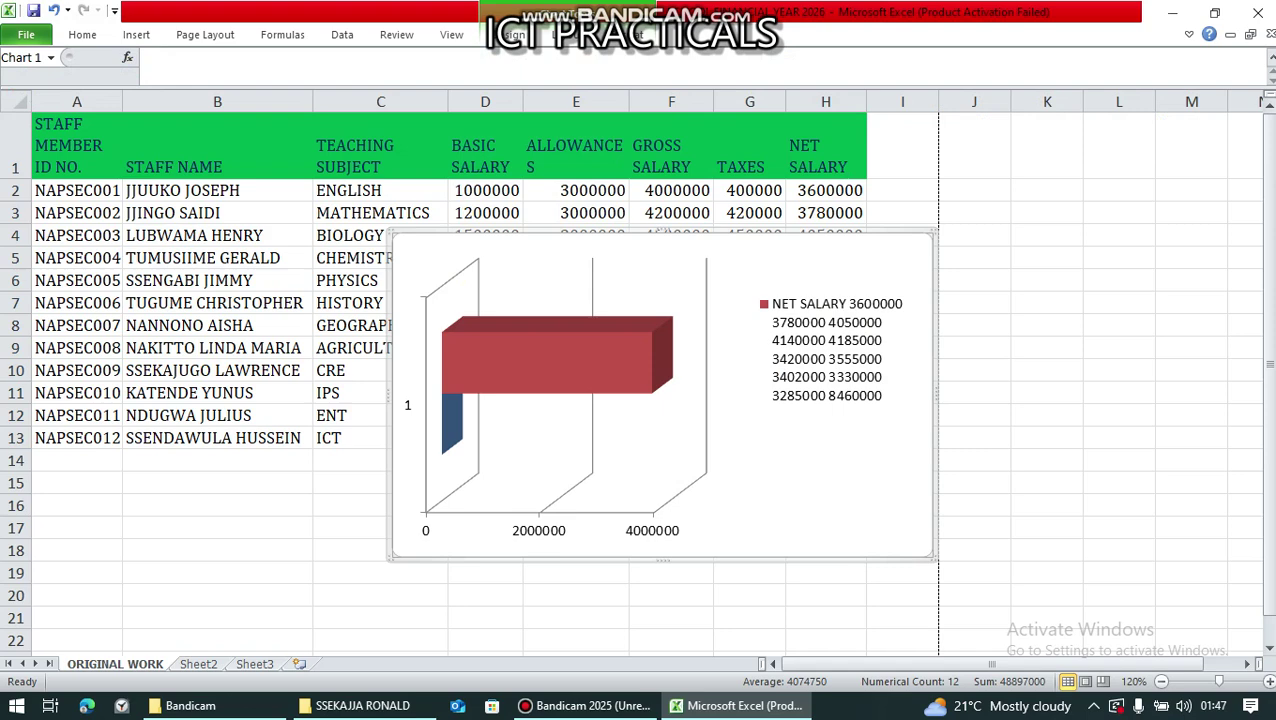
key("Delete")
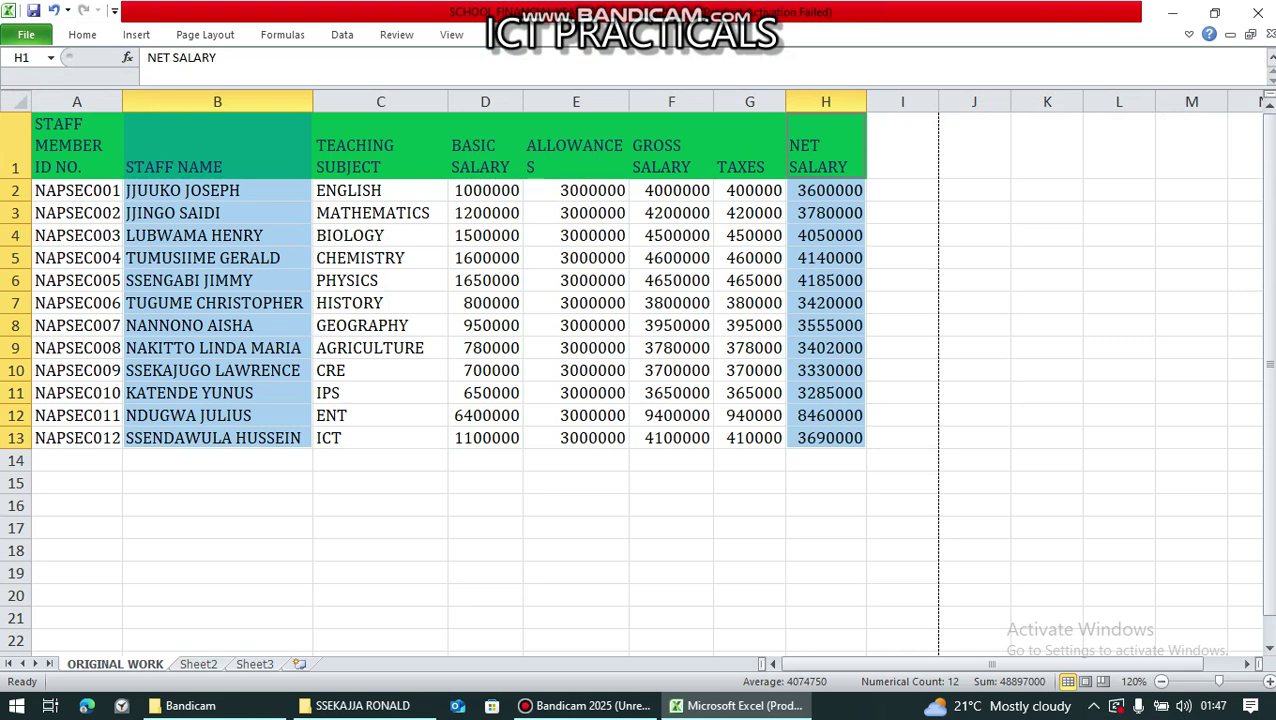
Step: Try a 3-D clustered column chart of the STAFF NAME and NET SALARY data in rows 1 to 13
left_click(217, 145)
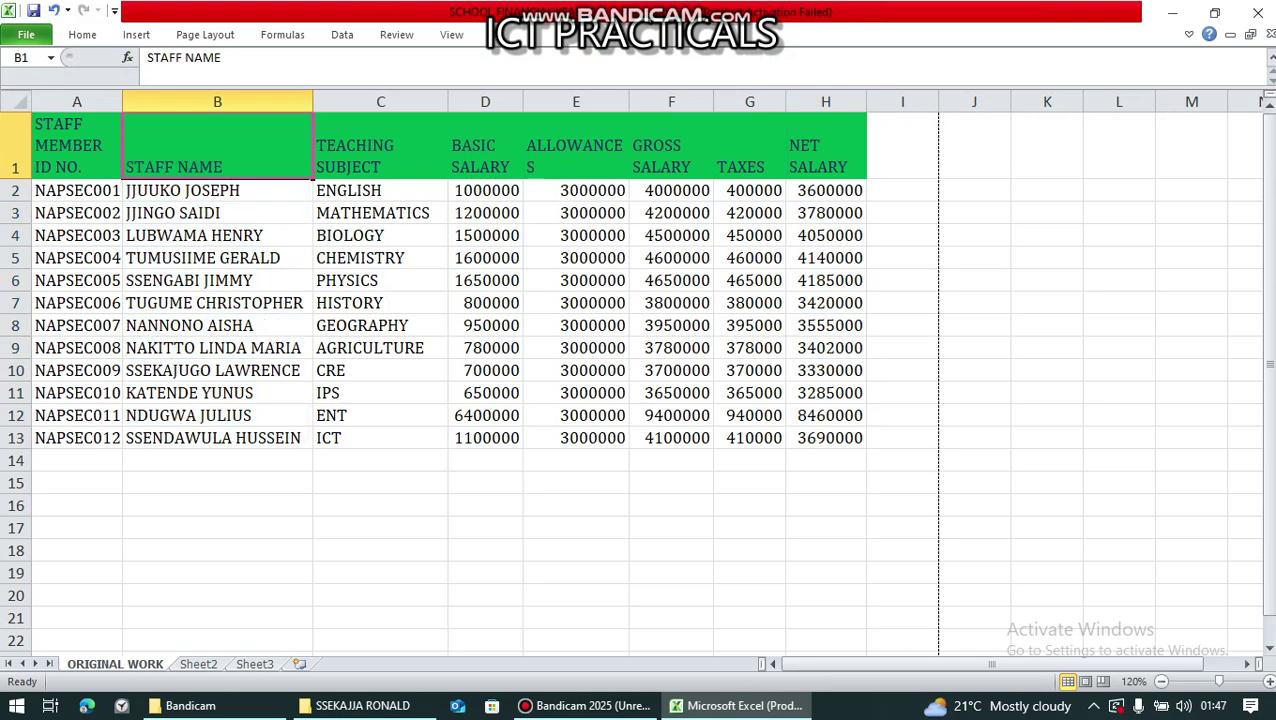
left_click_drag(217, 145, 217, 438)
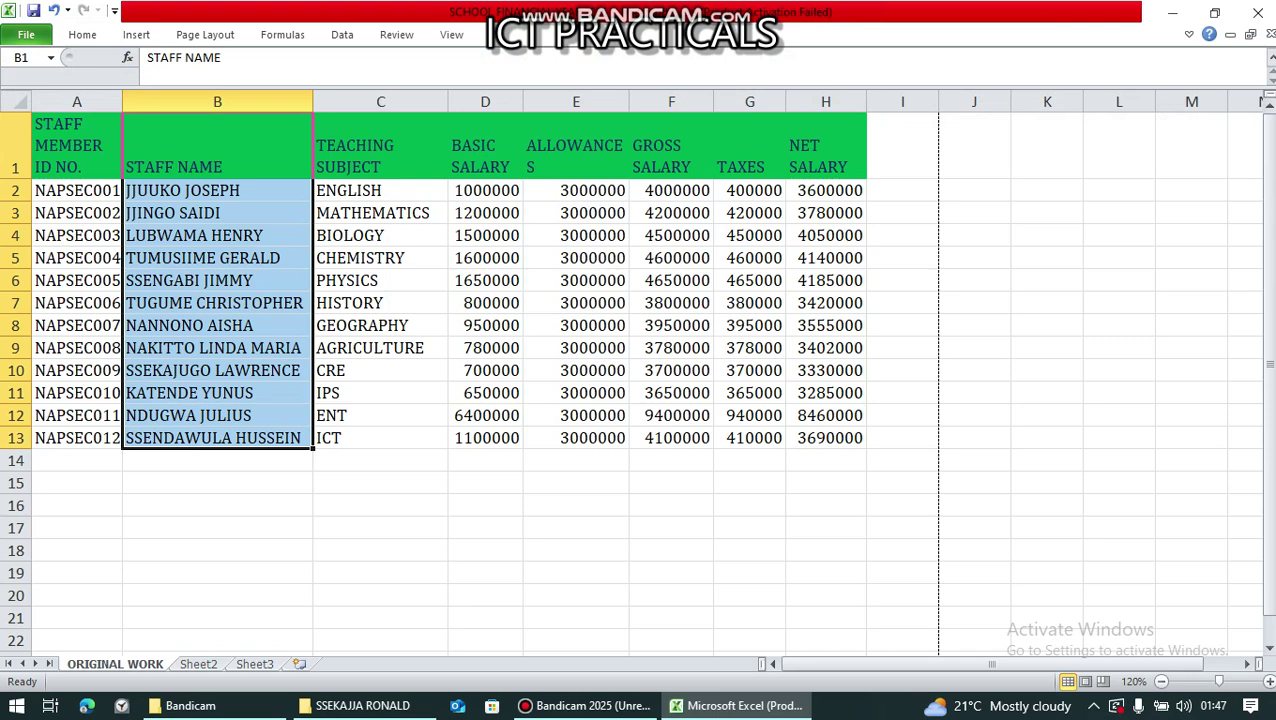
left_click(825, 156, "ctrl")
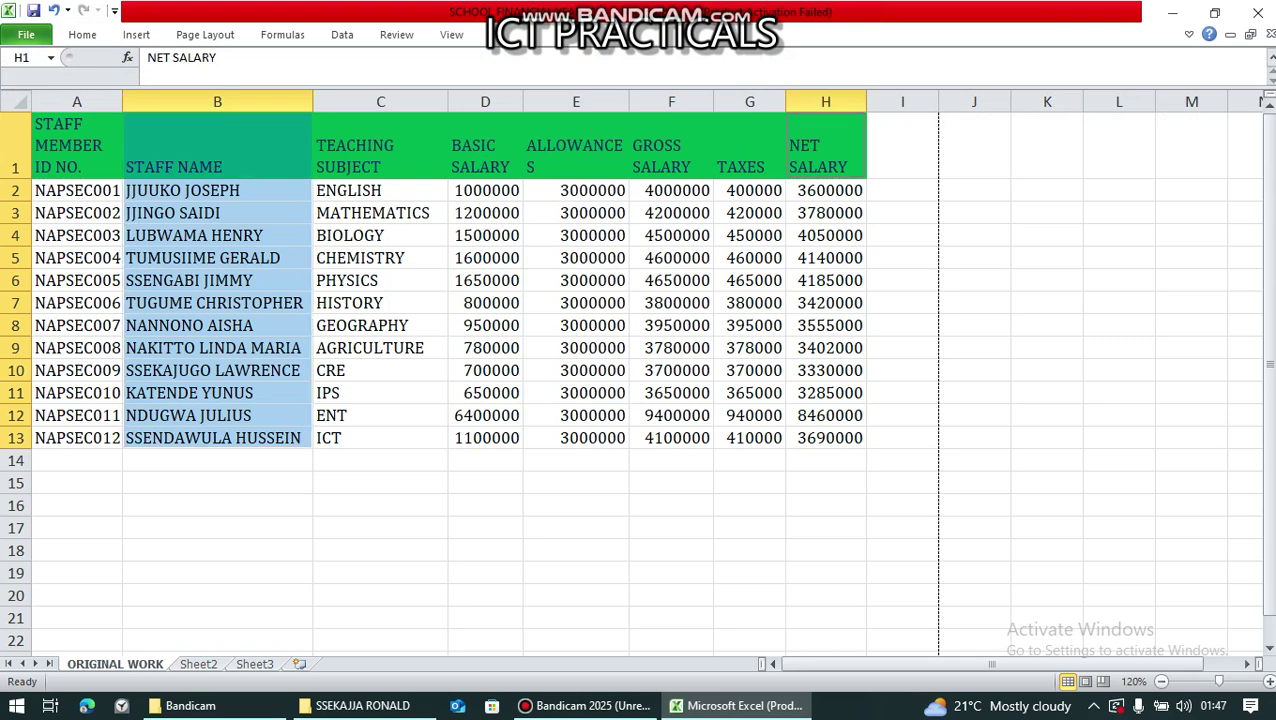
left_click_drag(825, 156, 825, 438)
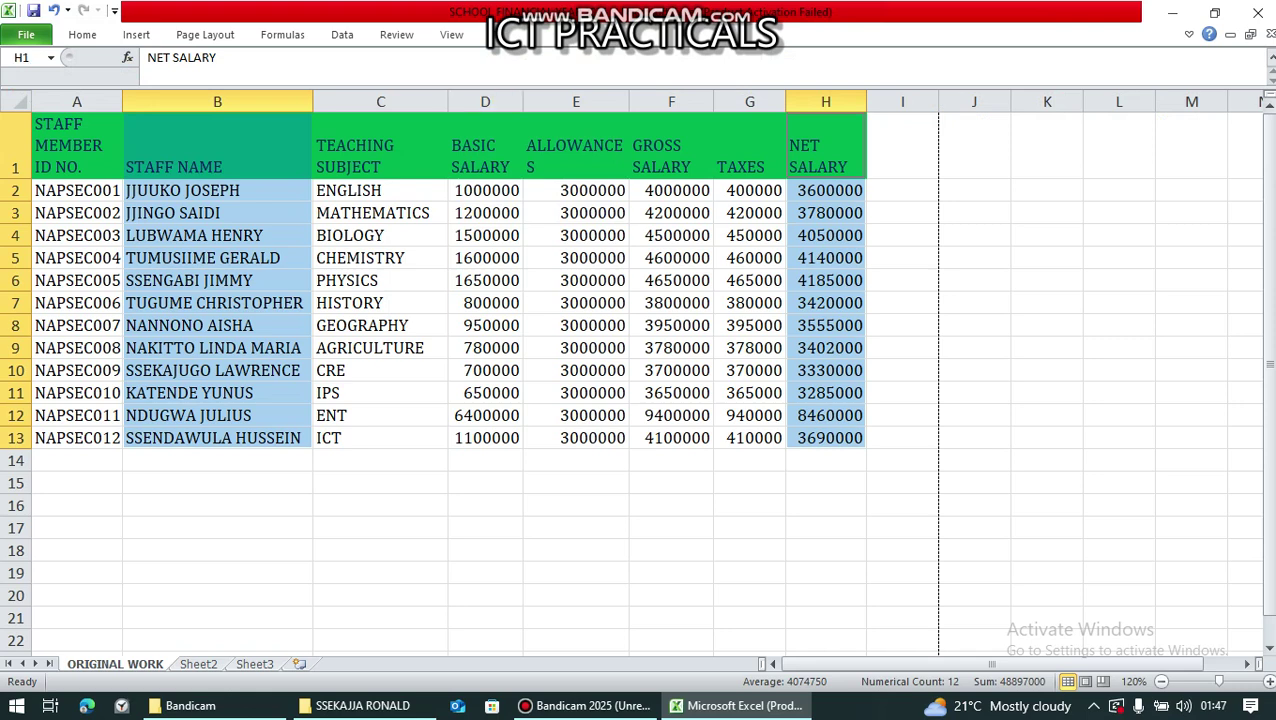
left_click(136, 34)
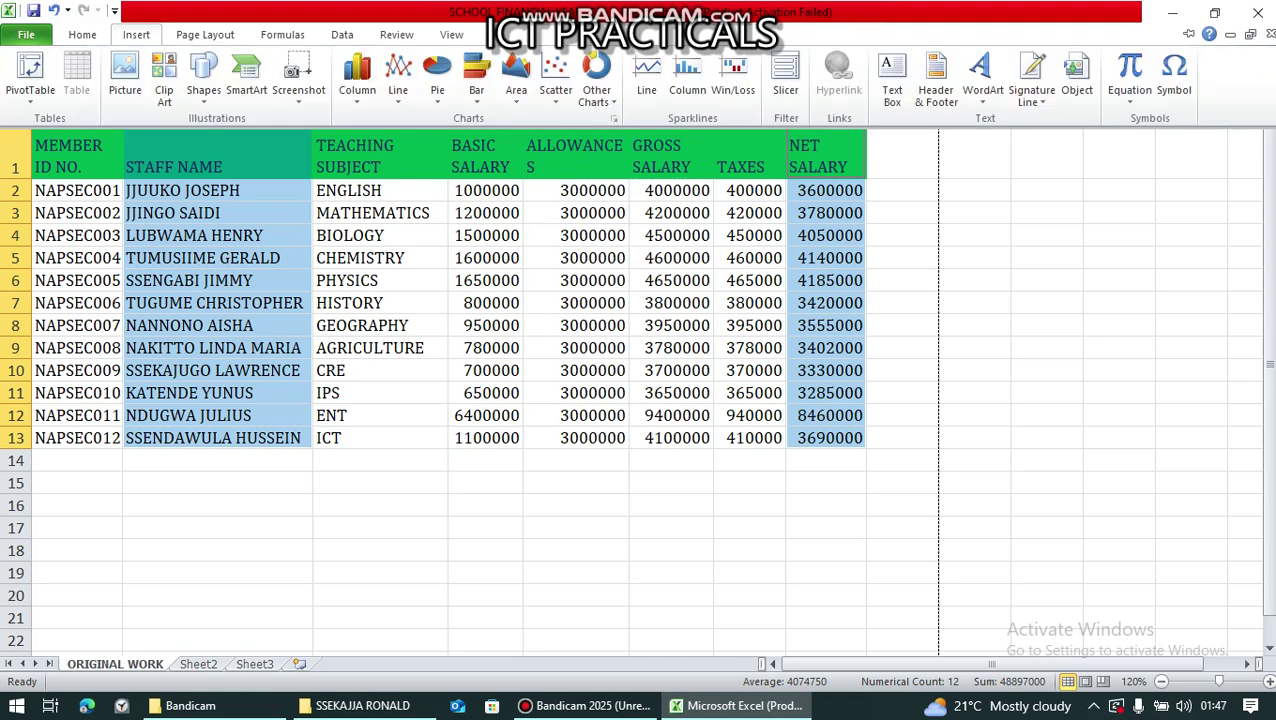
left_click(357, 80)
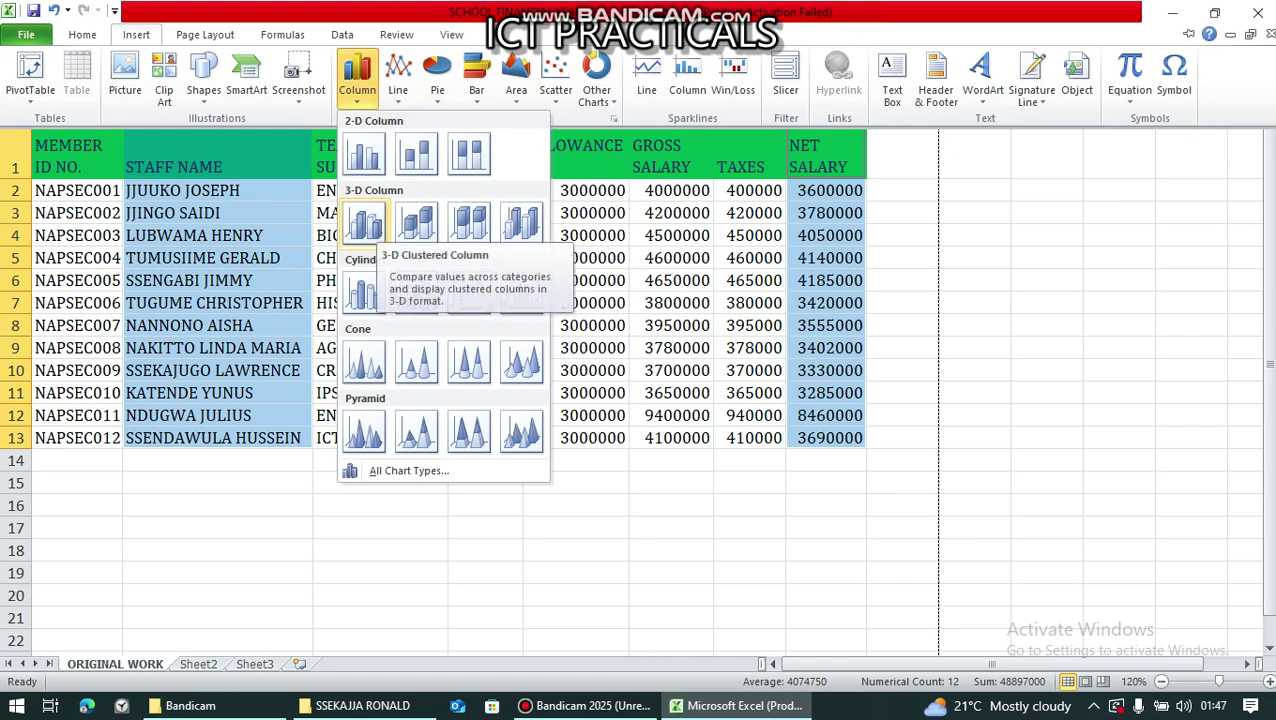
left_click(364, 222)
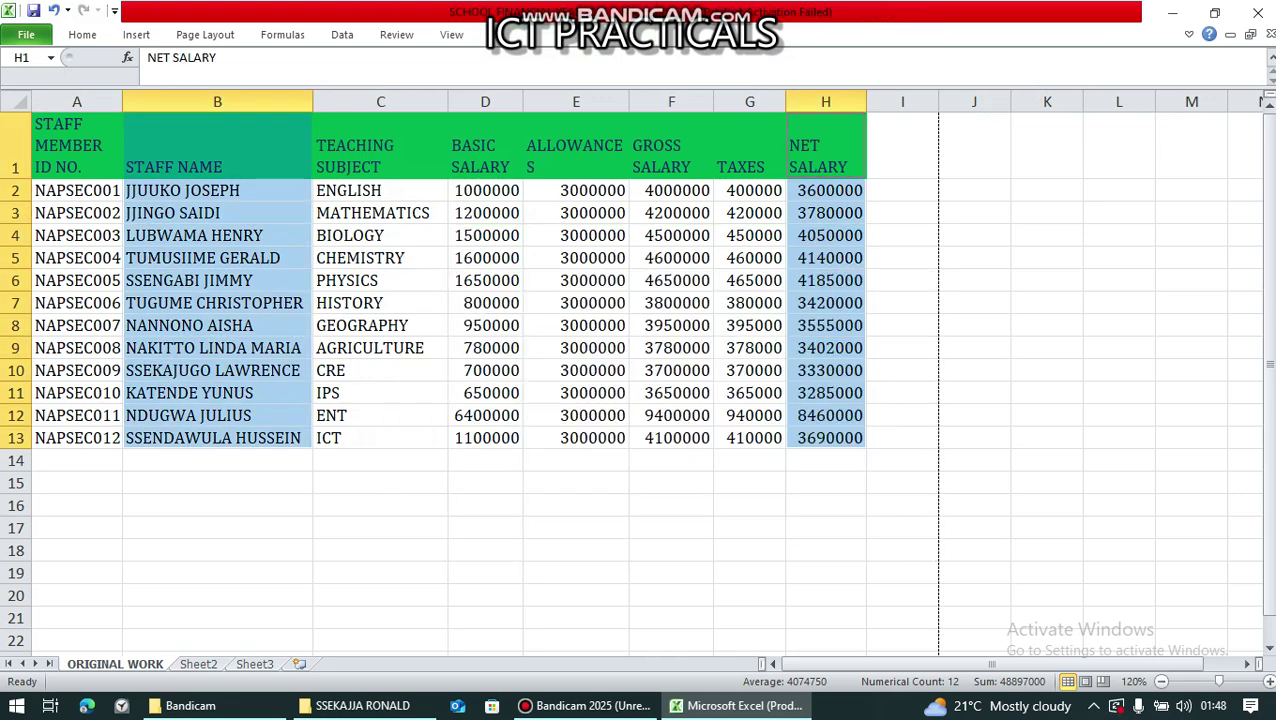
Step: Reselect B1:B13 and H1:H13, try the 3-D clustered column chart again, and undo its insertion
left_click(217, 101)
left_click(217, 145)
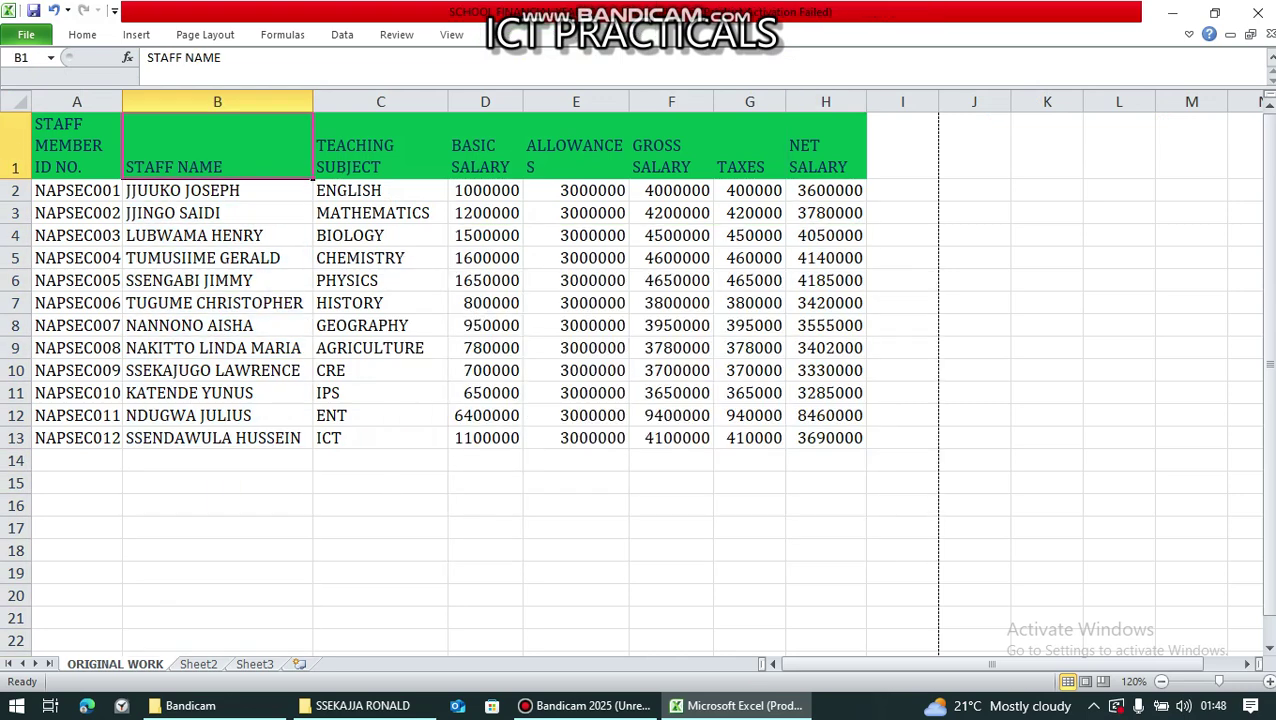
left_click_drag(217, 145, 217, 438)
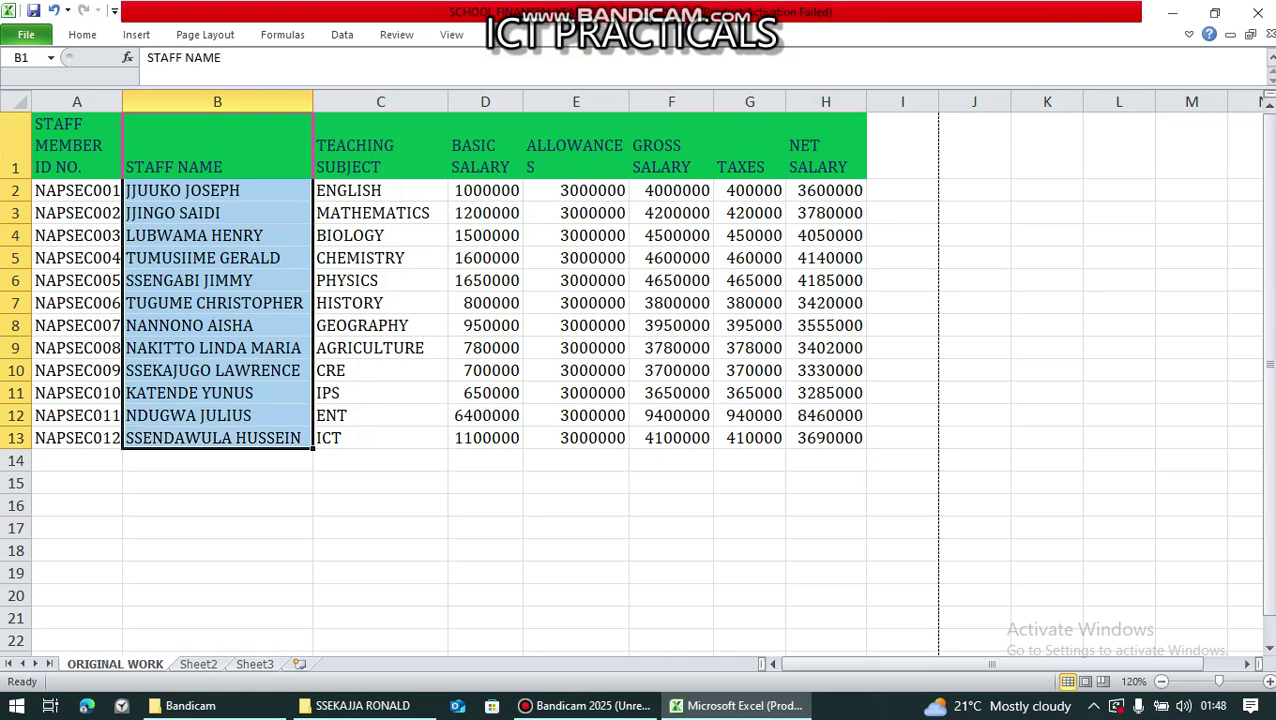
left_click(825, 156, "ctrl")
left_click_drag(825, 156, 825, 438)
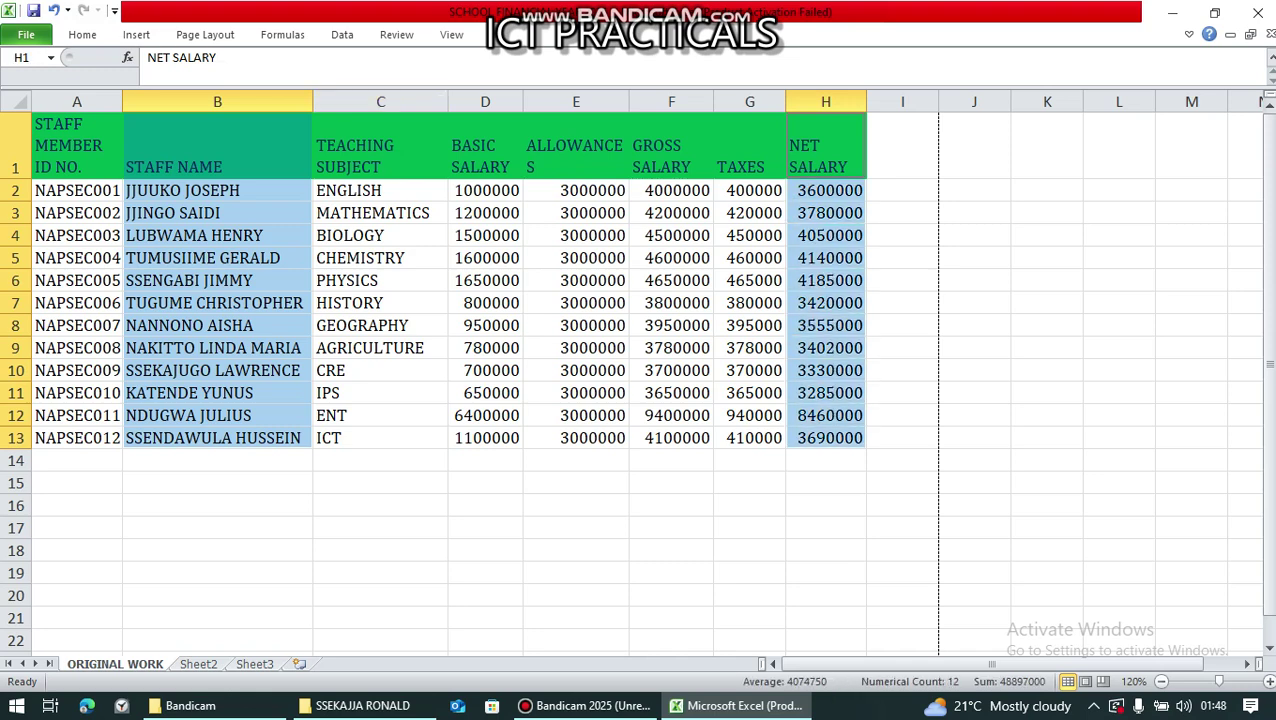
left_click(136, 34)
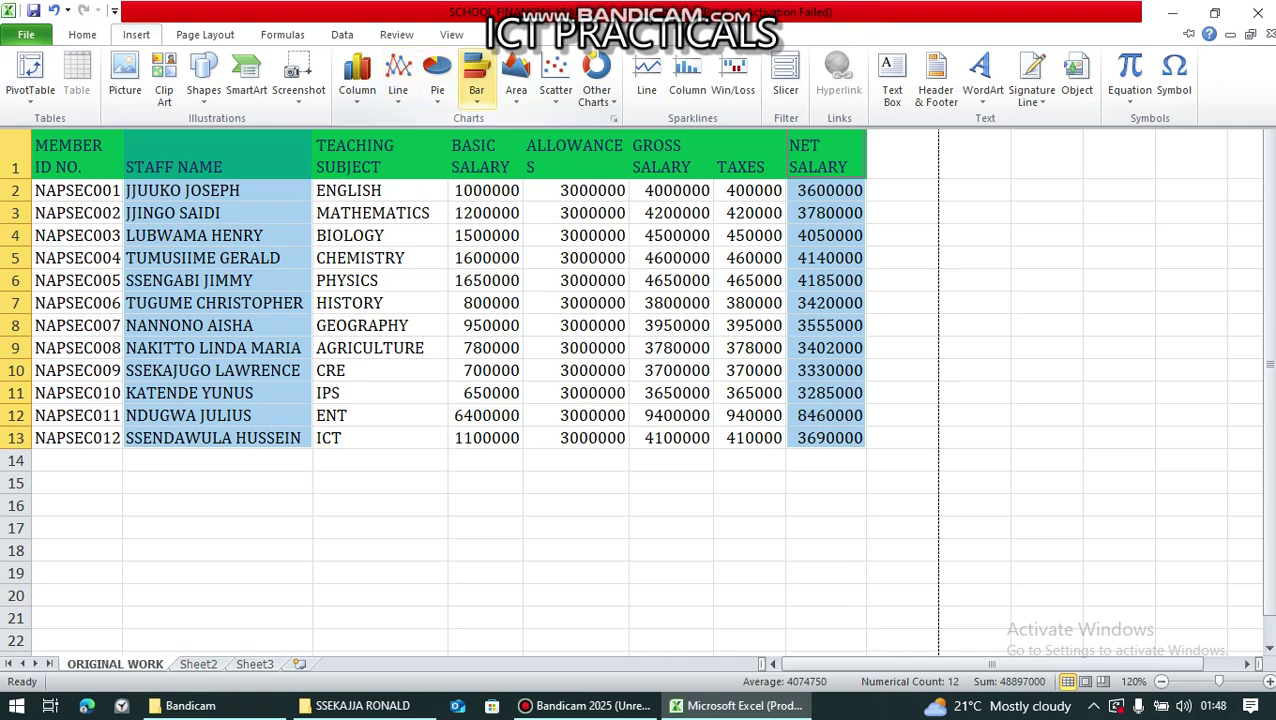
left_click(476, 80)
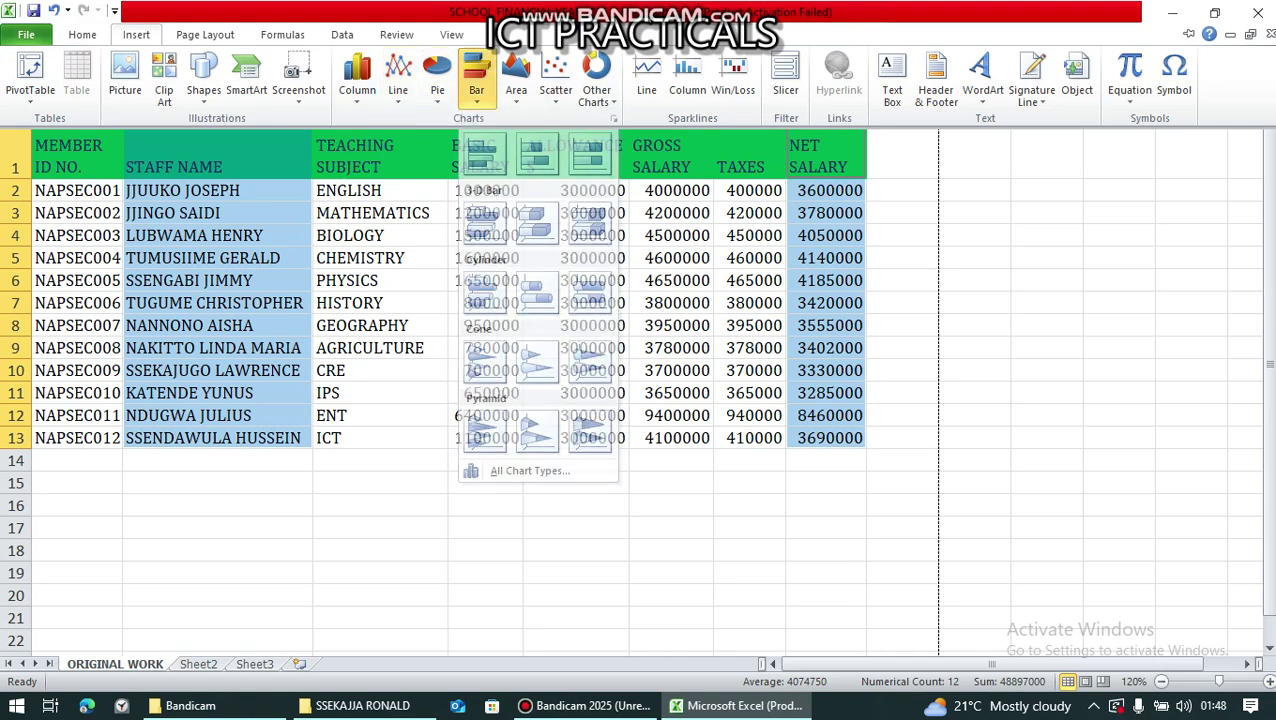
left_click(356, 80)
left_click(356, 80)
left_click(356, 80)
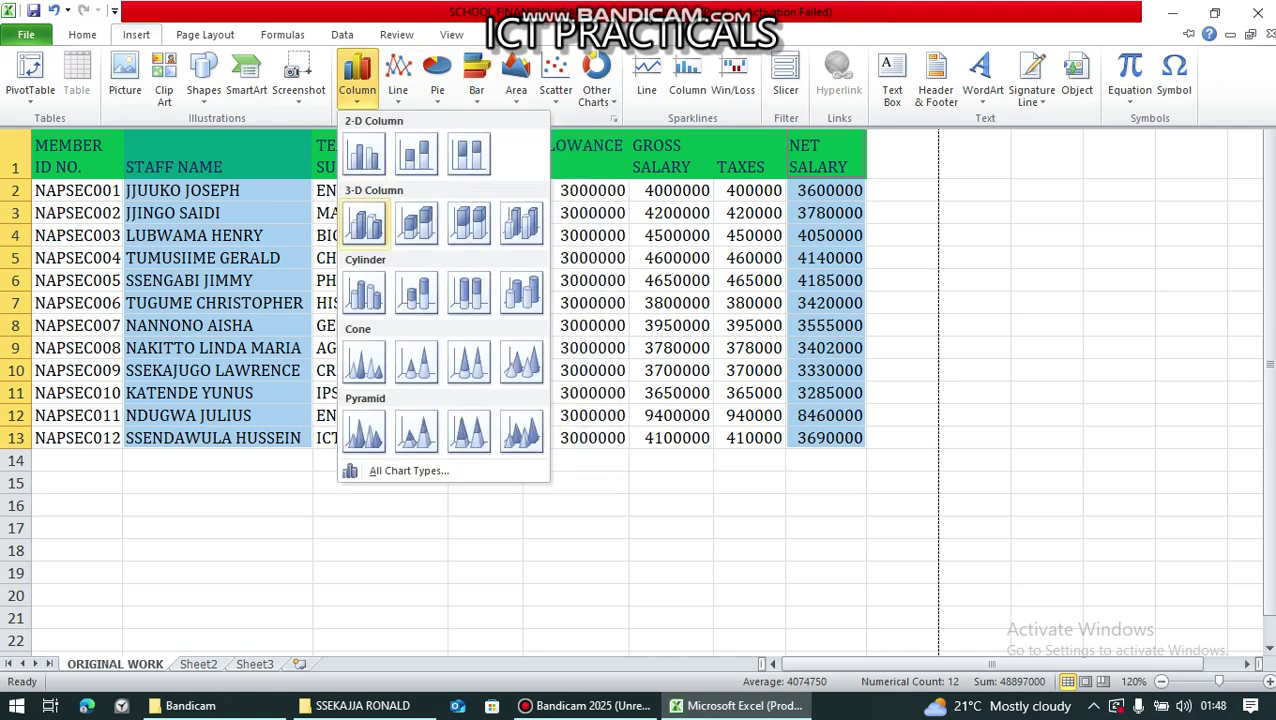
left_click(364, 222)
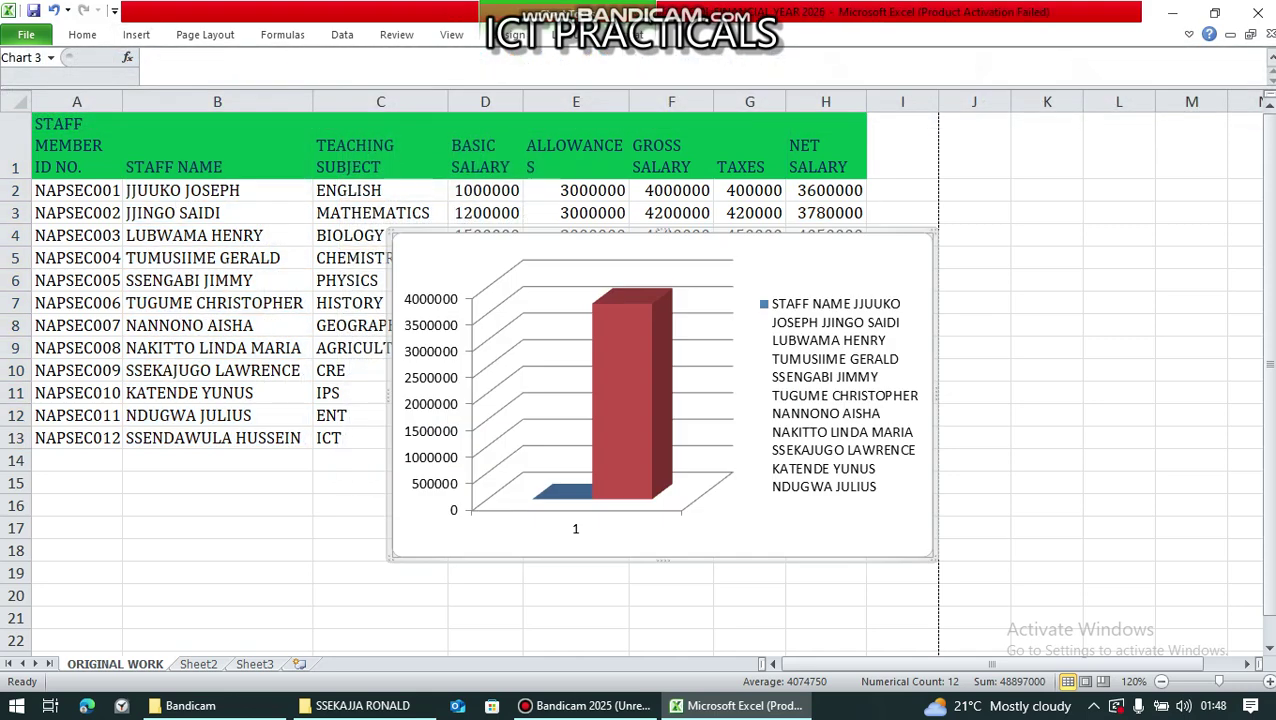
key("Escape")
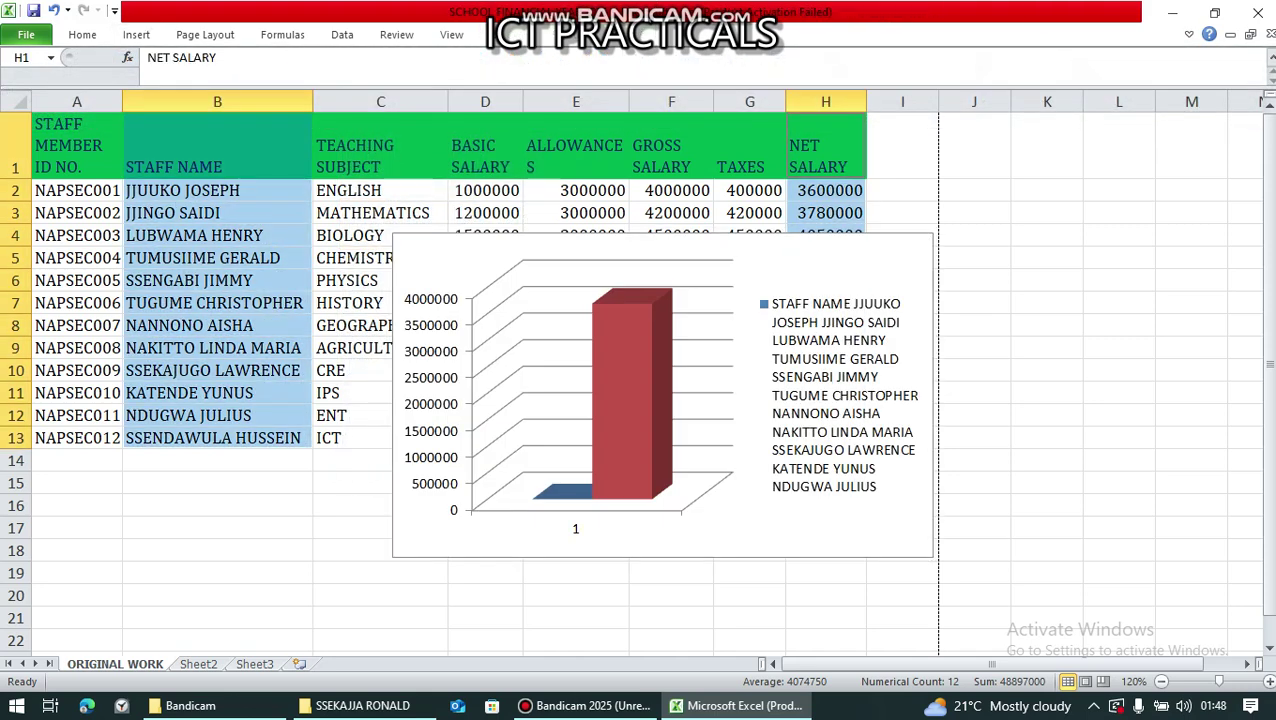
key("ctrl+z")
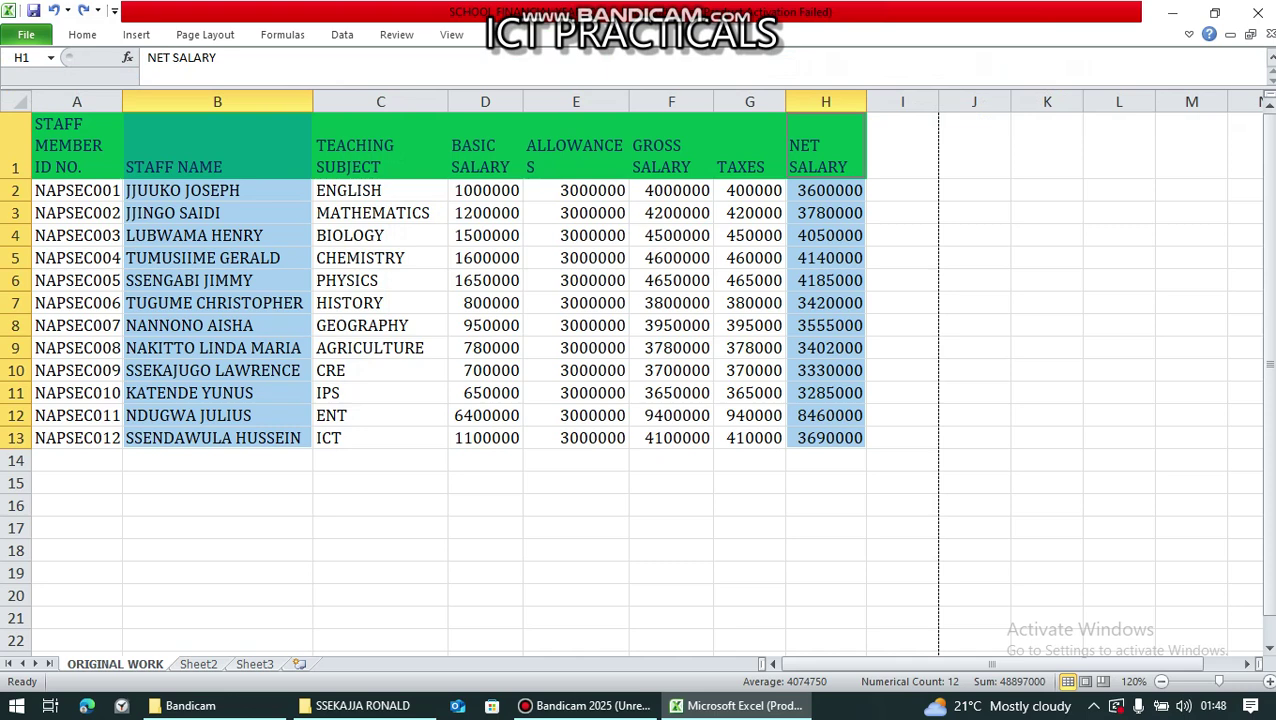
Step: Insert a 3-D clustered column chart of the STAFF NAME and NET SALARY data in B1:B13 and H1:H13
left_click(671, 460)
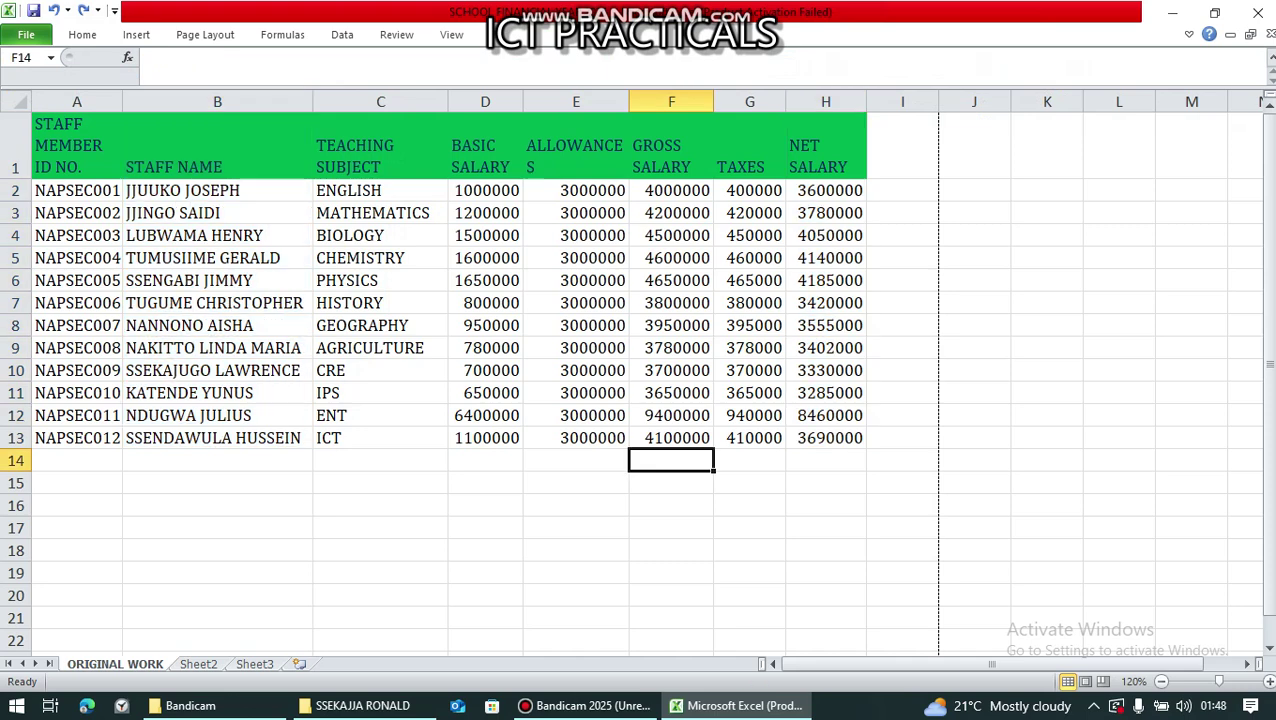
left_click(217, 145)
left_click_drag(217, 145, 217, 438)
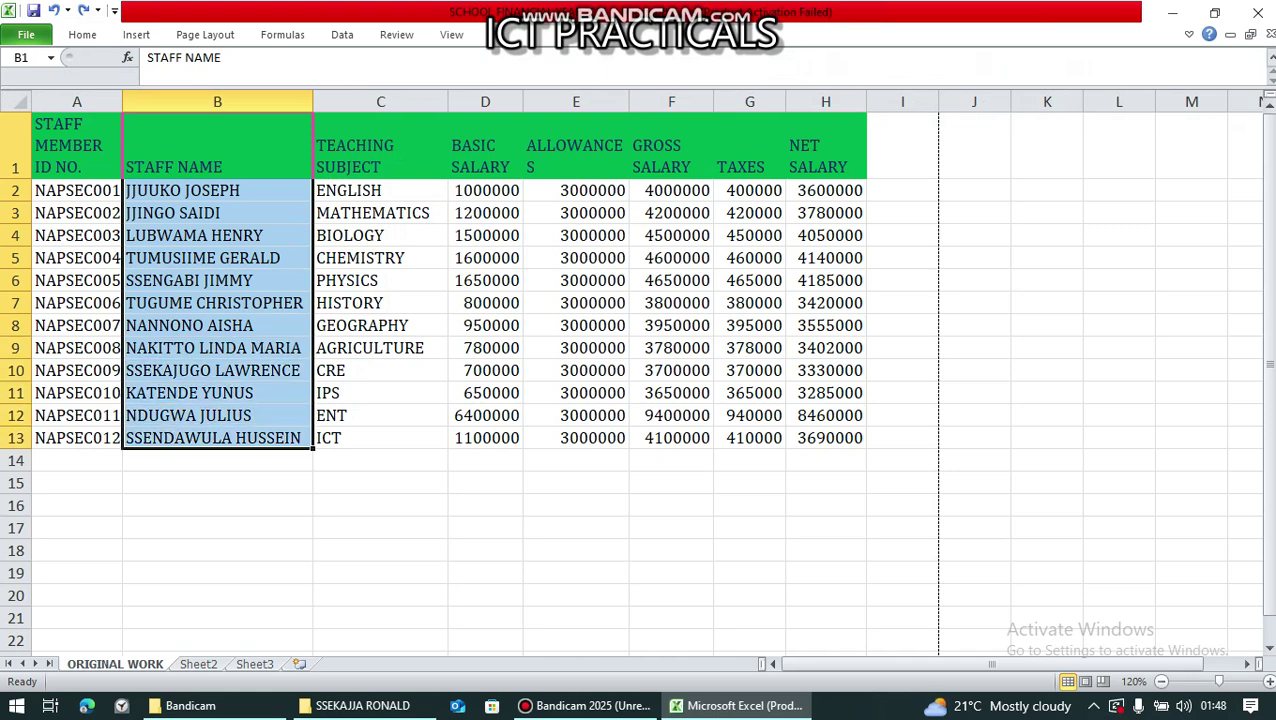
left_click(217, 145)
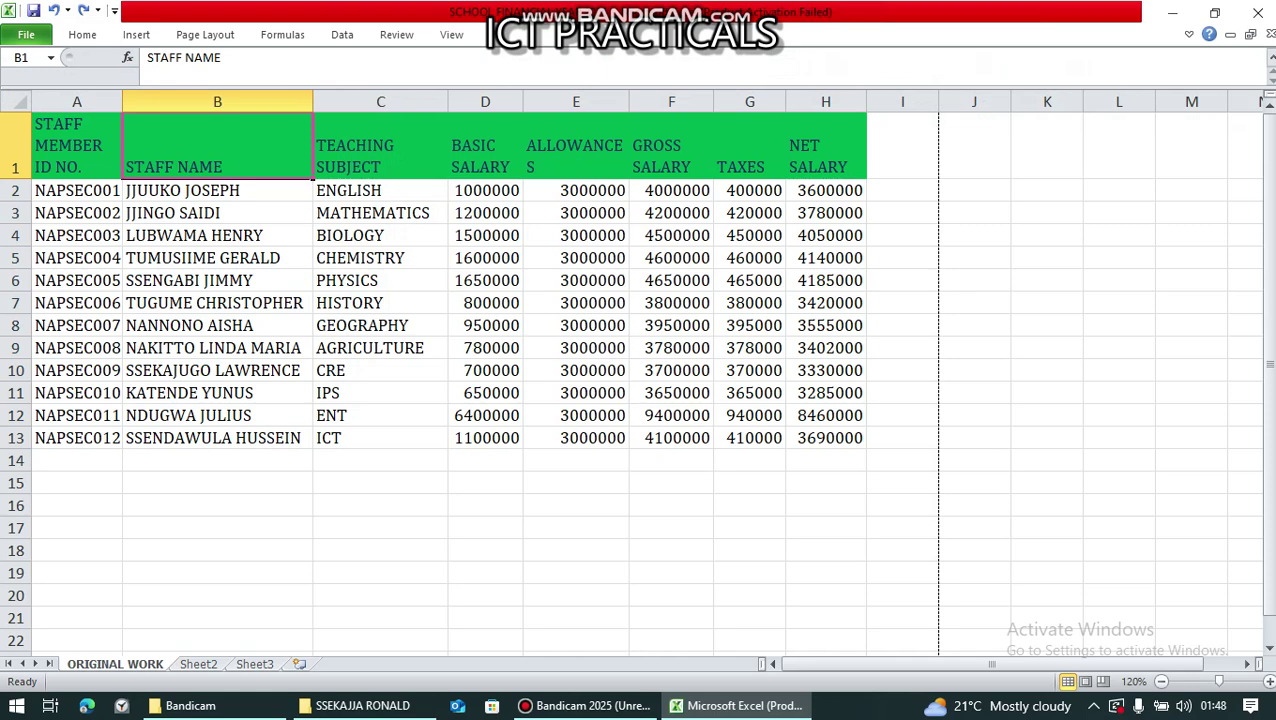
left_click_drag(217, 145, 217, 438)
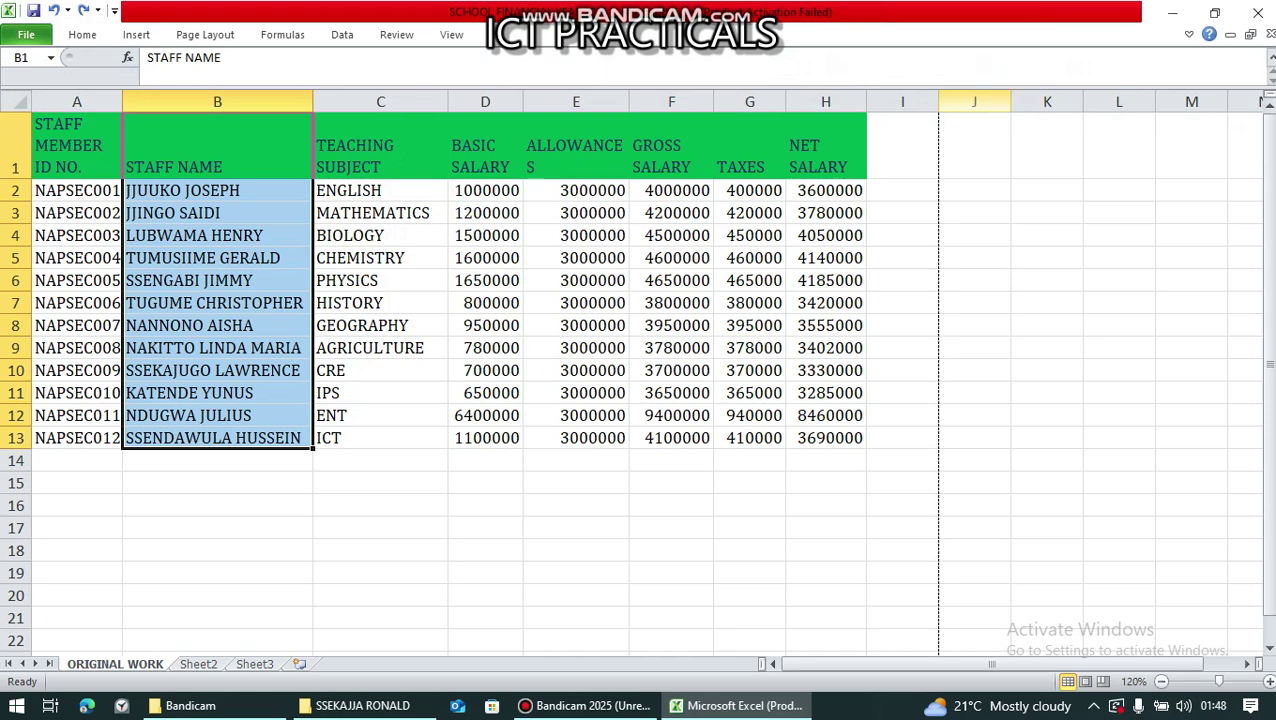
left_click(825, 150, "ctrl")
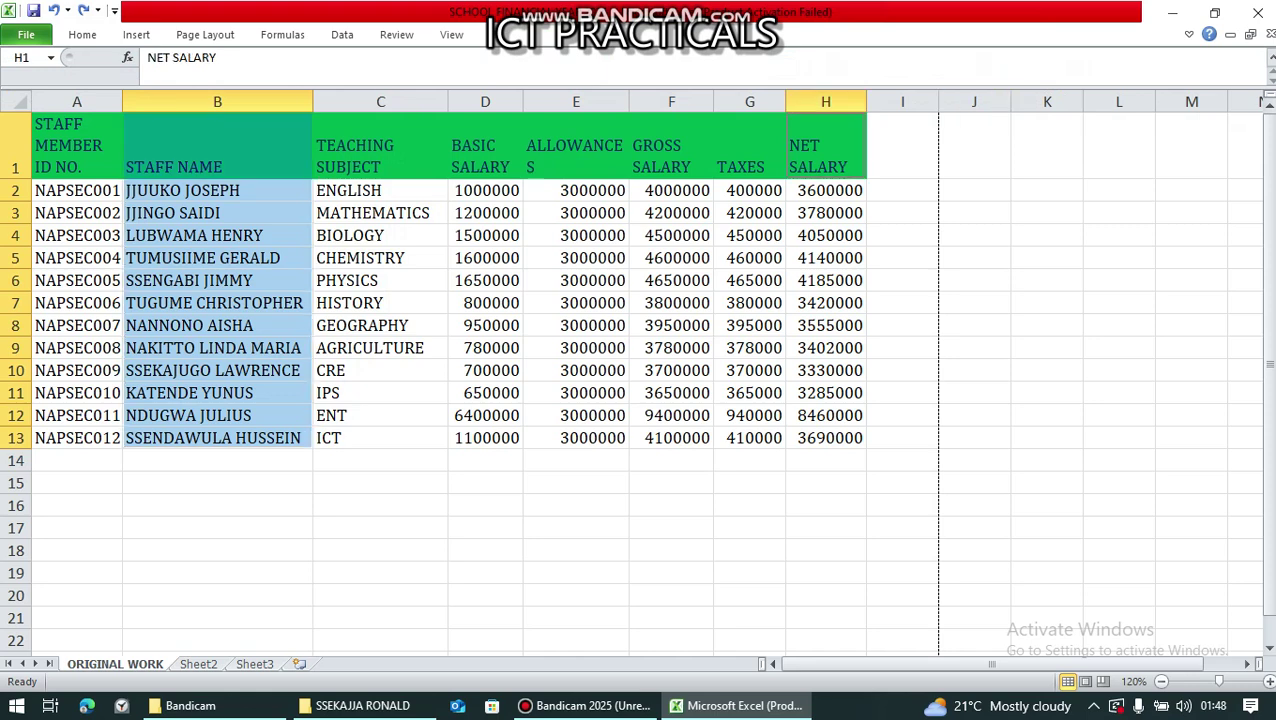
left_click_drag(825, 150, 825, 438)
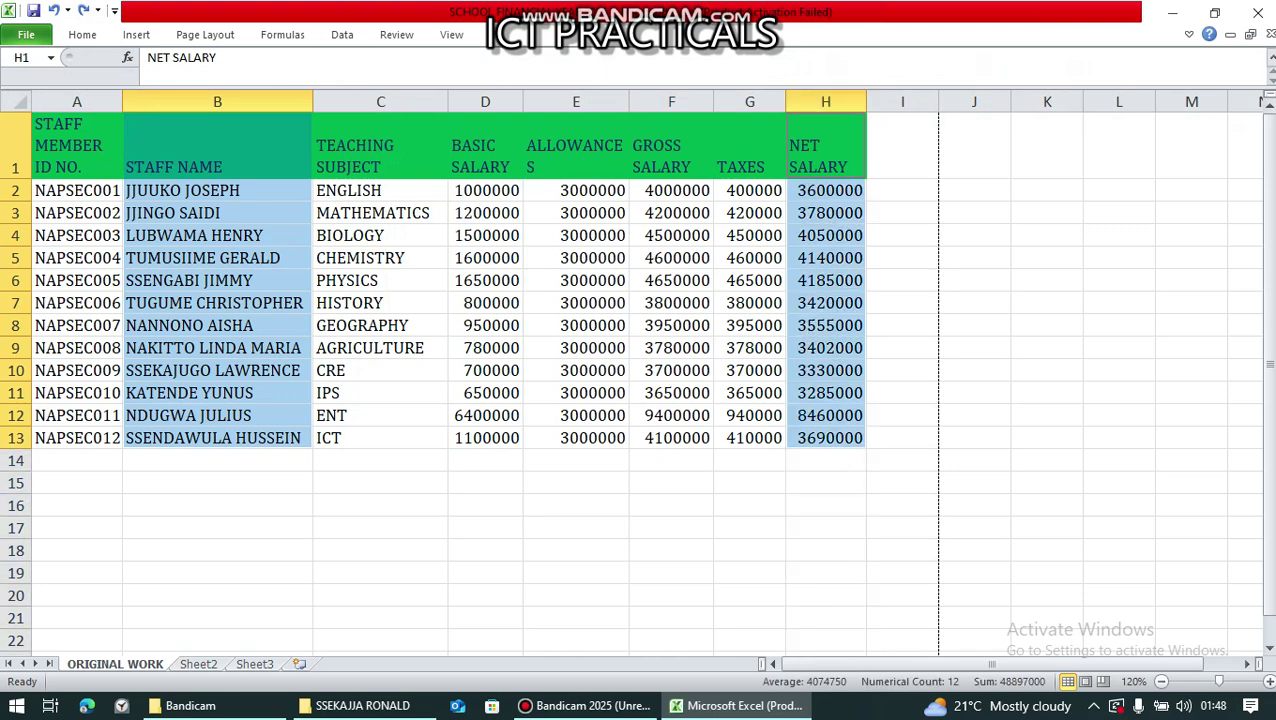
left_click(136, 34)
left_click(356, 80)
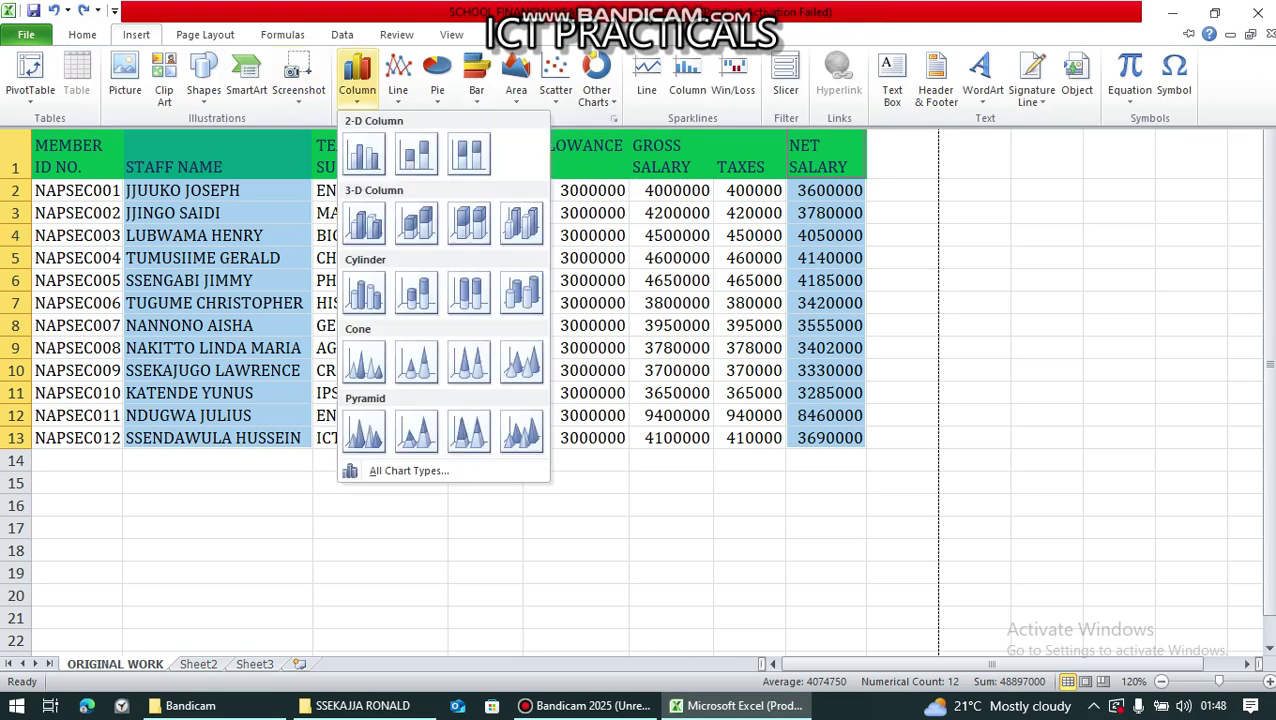
key("Escape")
key("Escape")
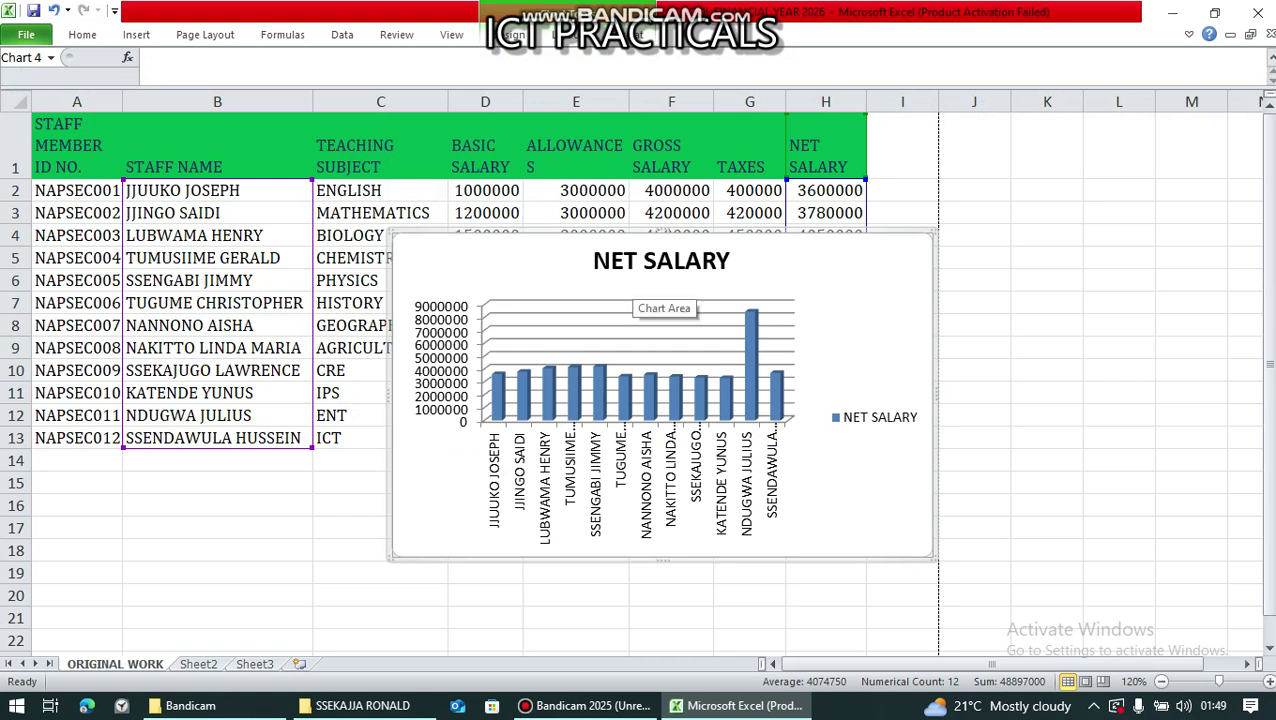
Step: Replace the chart's title with FINANCIAL RECORDS
left_click(661, 260)
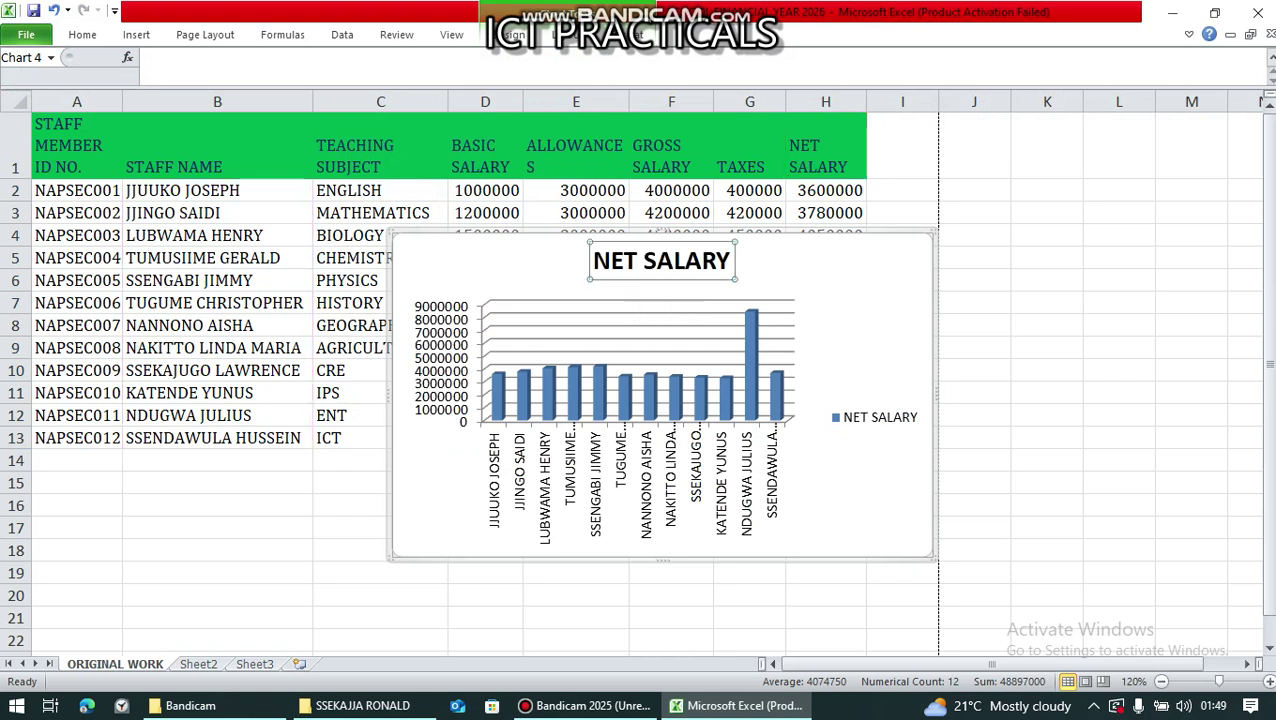
left_click(730, 260)
key("BackSpace")
key("BackSpace")
key("BackSpace")
key("BackSpace")
key("BackSpace")
key("BackSpace")
key("BackSpace")
key("BackSpace")
key("BackSpace")
key("BackSpace")
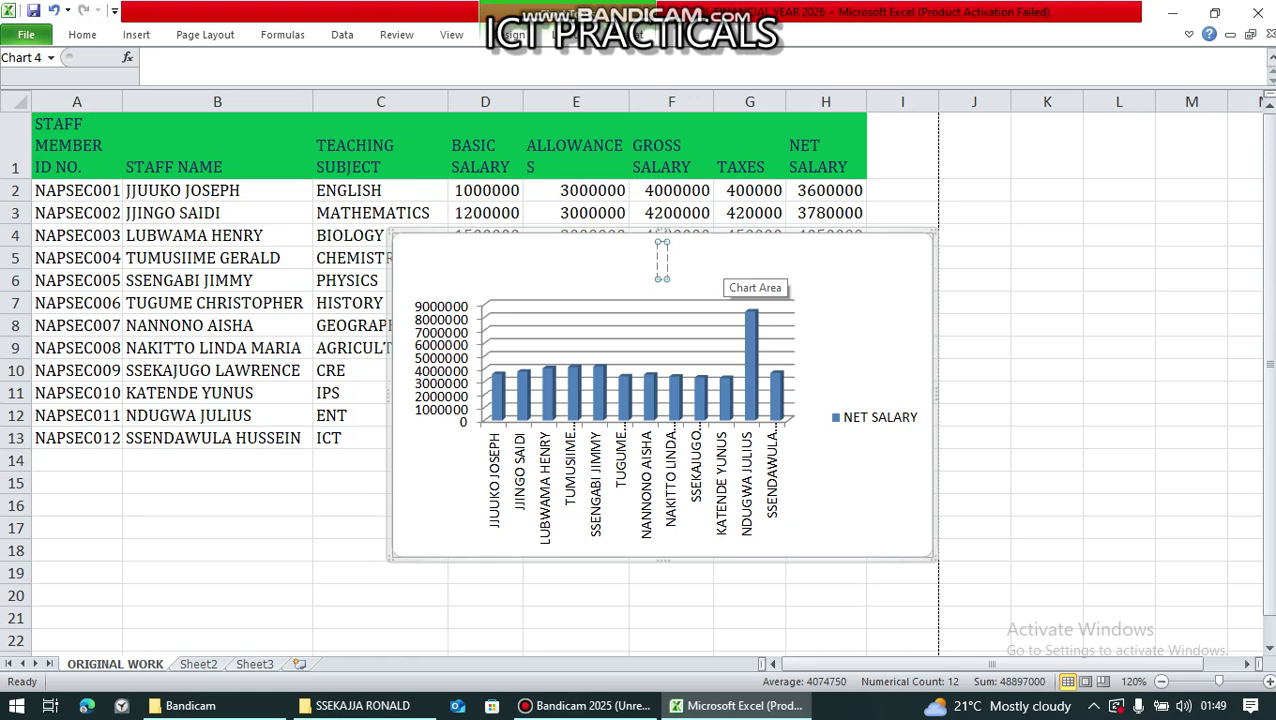
type("FINANCIAL REC")
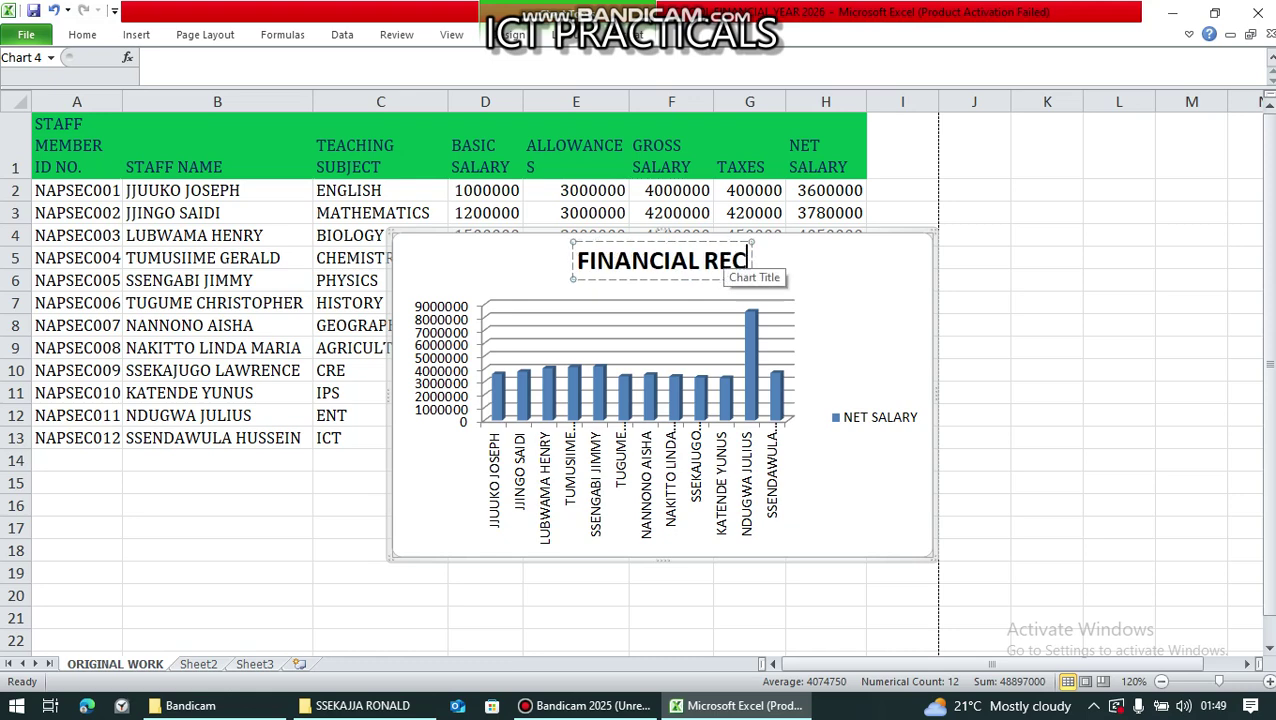
type("ORDS")
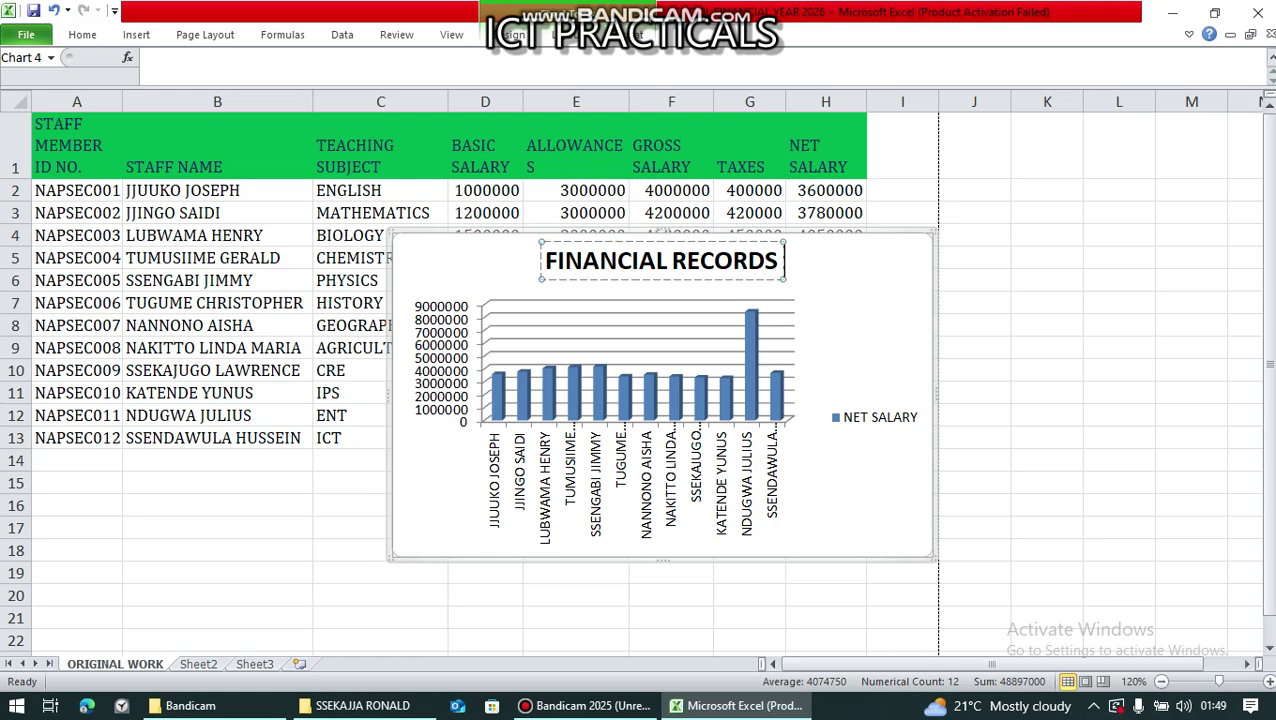
left_click(350, 527)
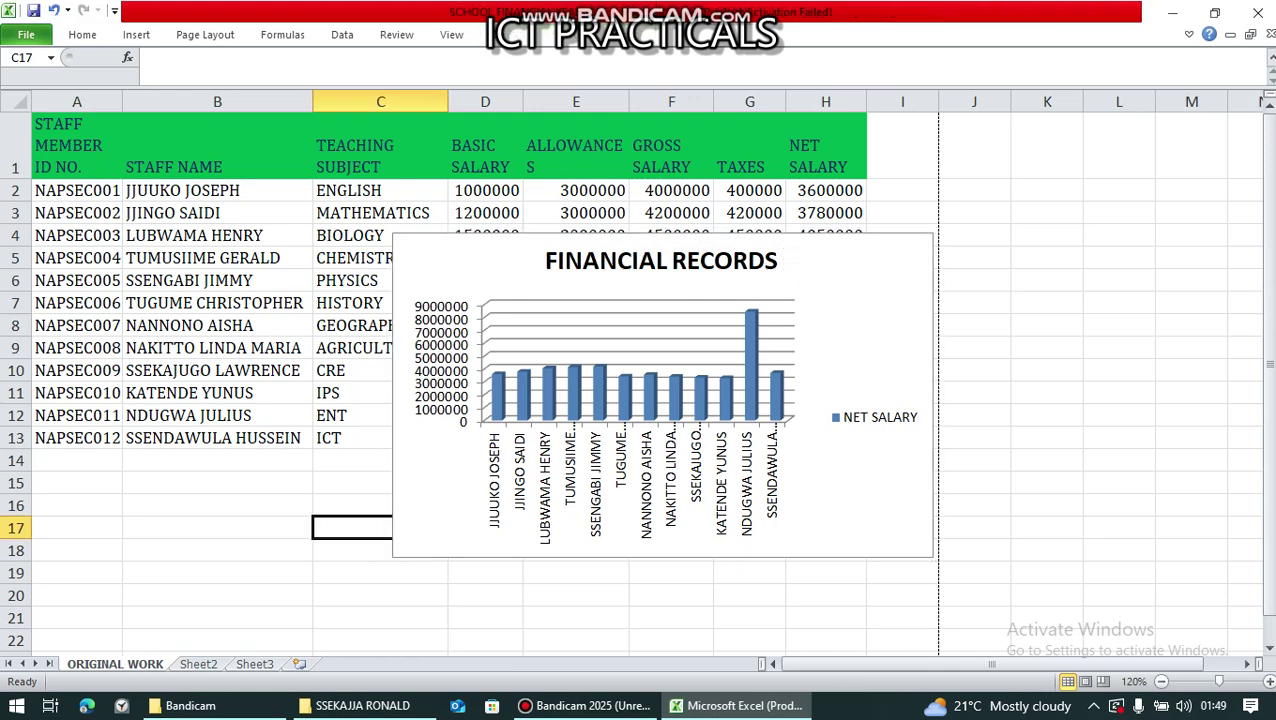
Step: Cut the FINANCIAL RECORDS chart from the ORIGINAL WORK sheet
left_click(635, 258)
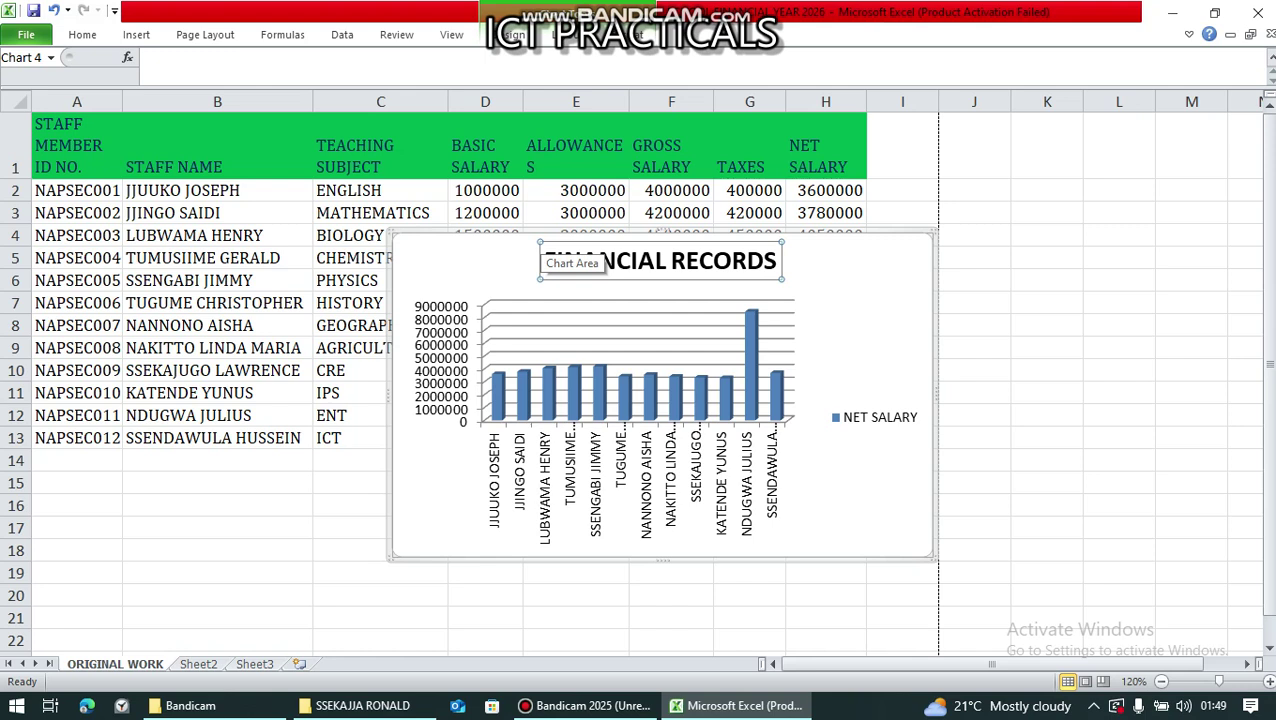
key("Escape")
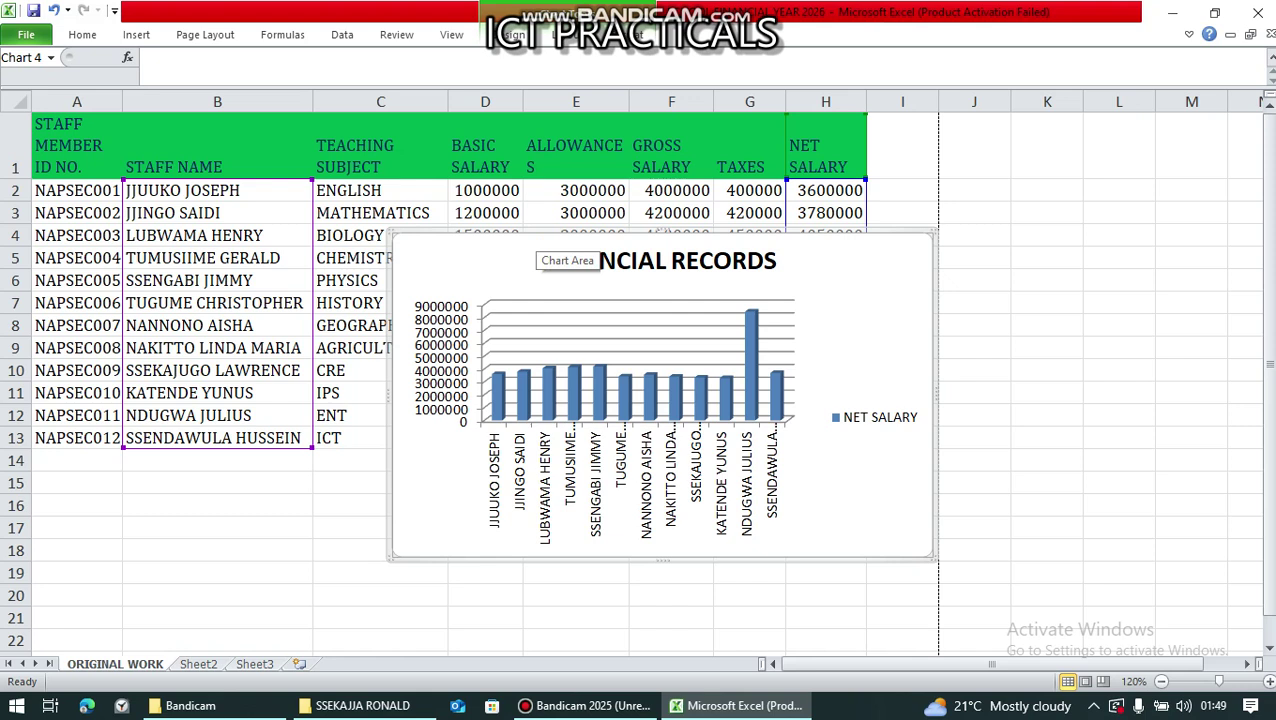
right_click(508, 234)
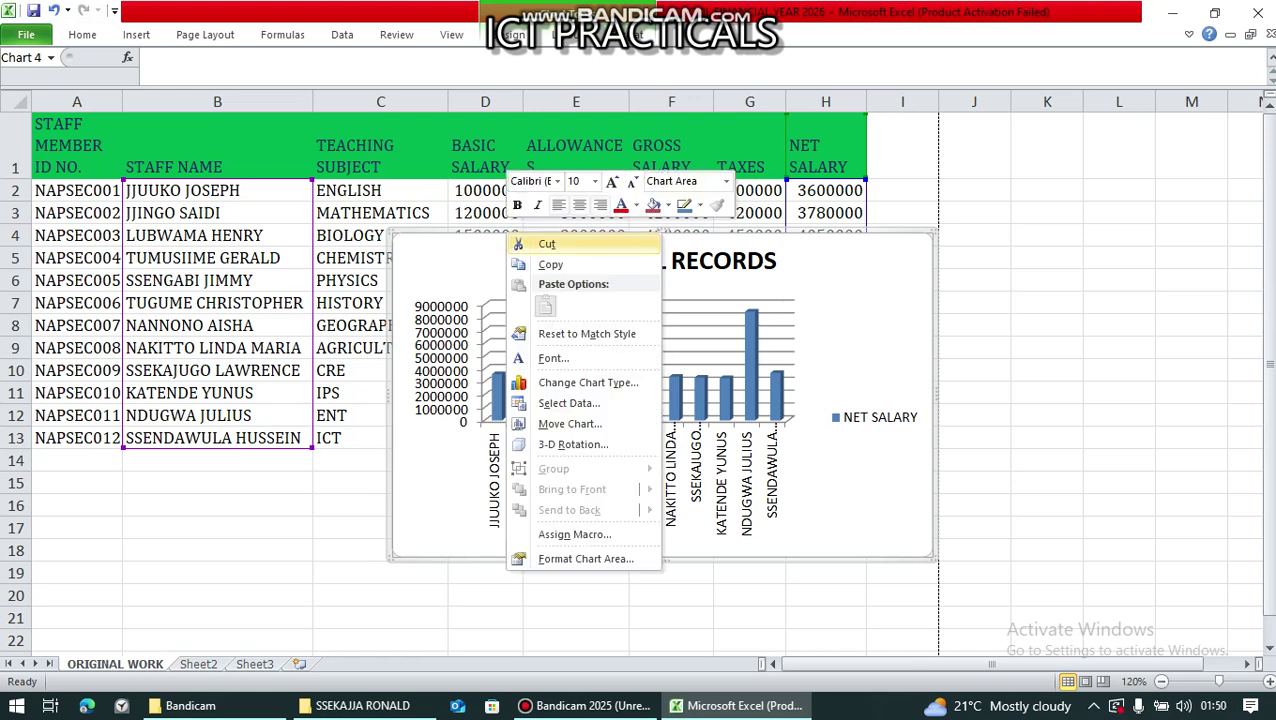
left_click(547, 244)
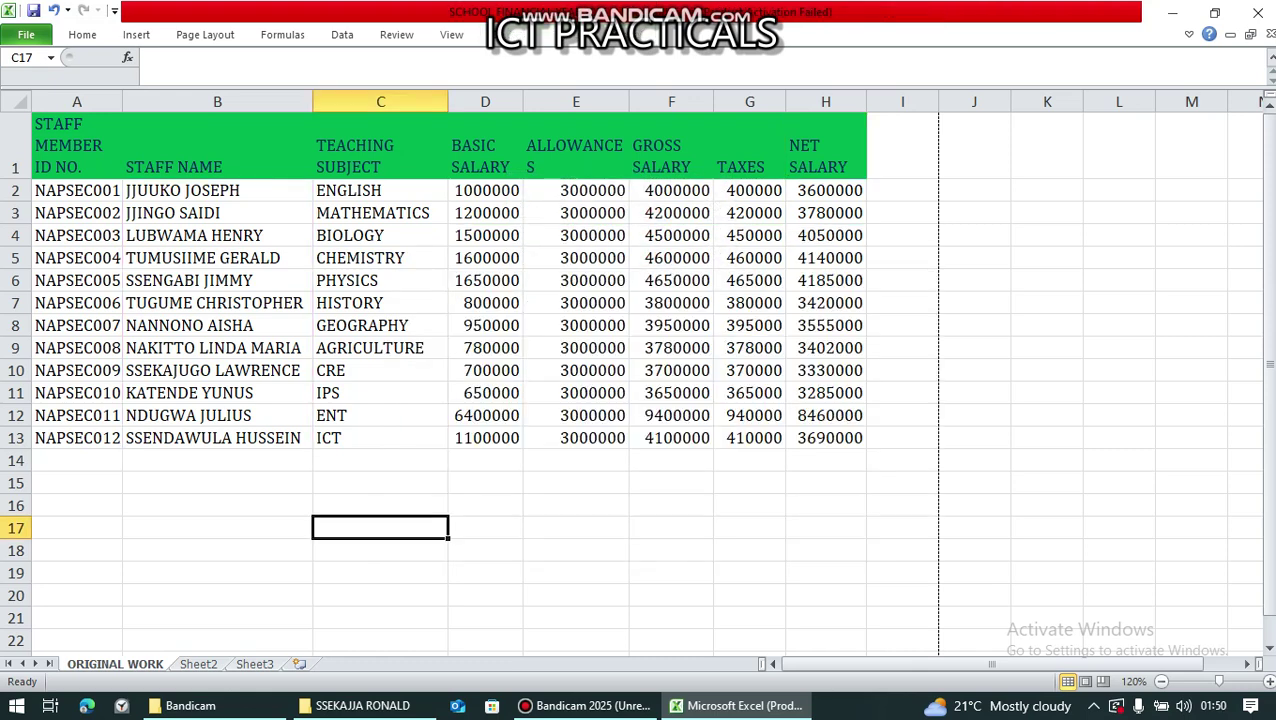
Step: Switch to Sheet2 and rename it COLUMN GRAPH
key("ctrl+Page_Down")
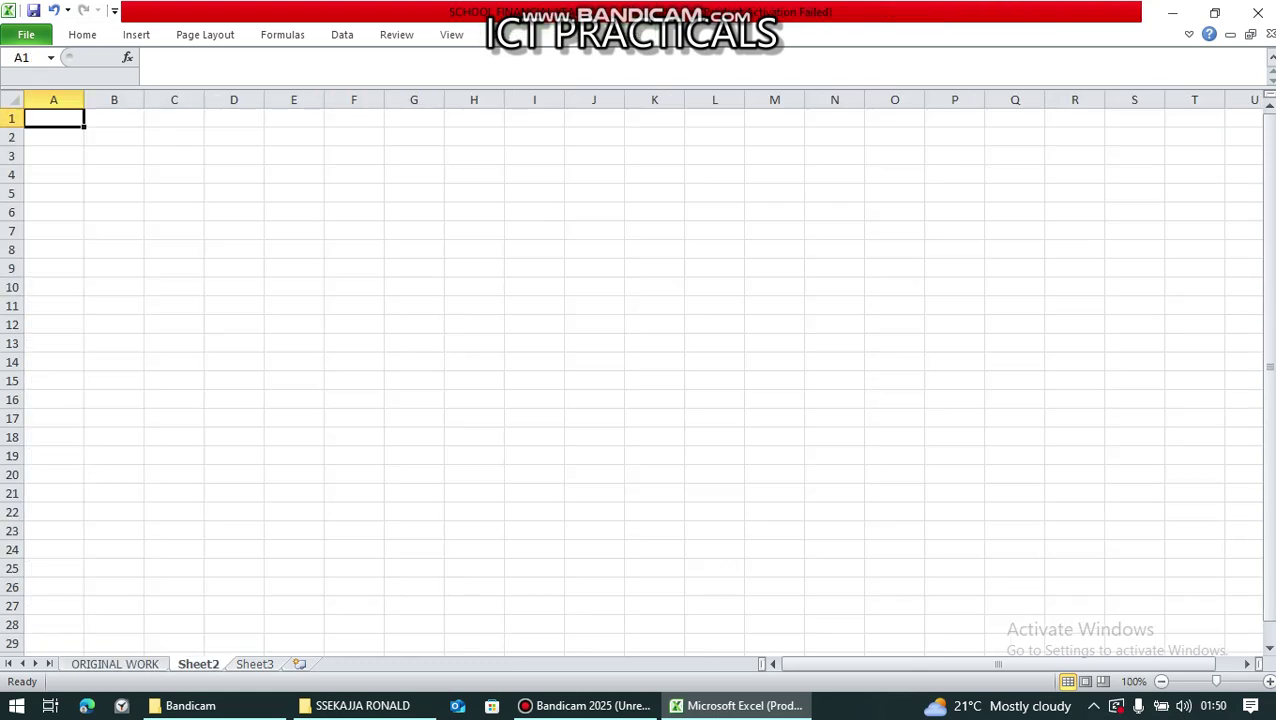
right_click(190, 664)
key("Down")
key("Down")
key("Down")
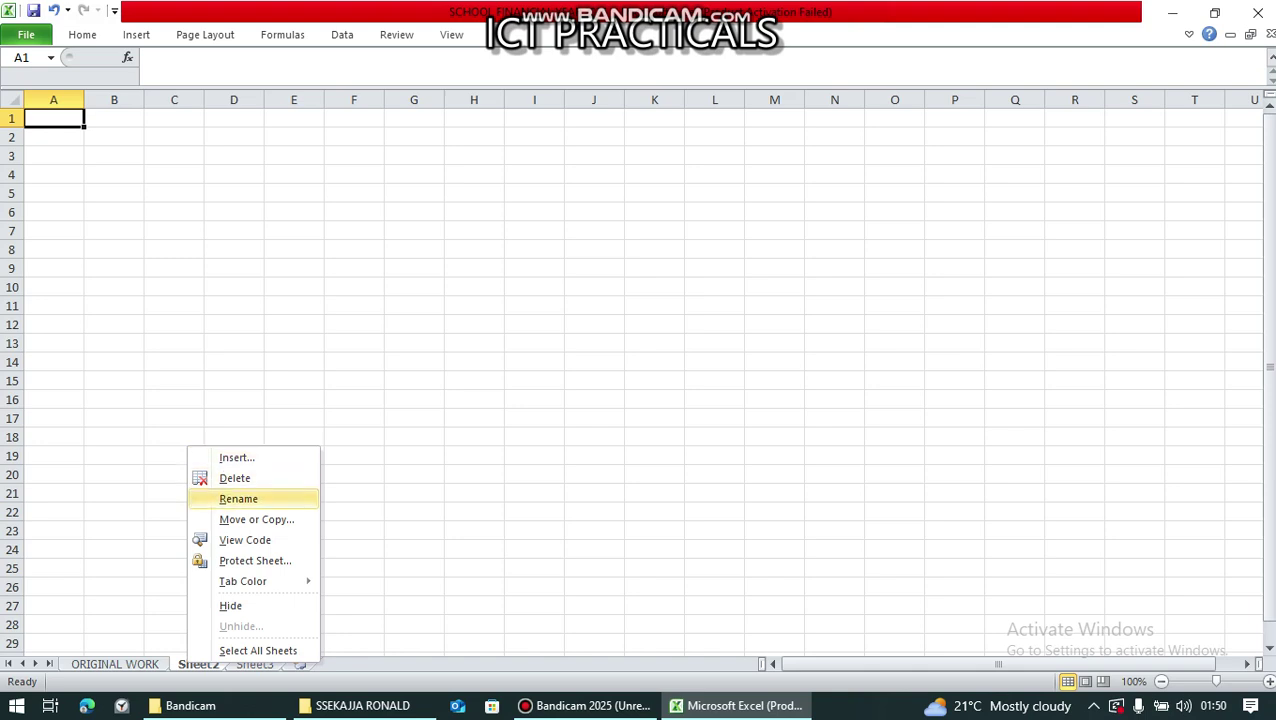
key("Return")
type("COLUMN")
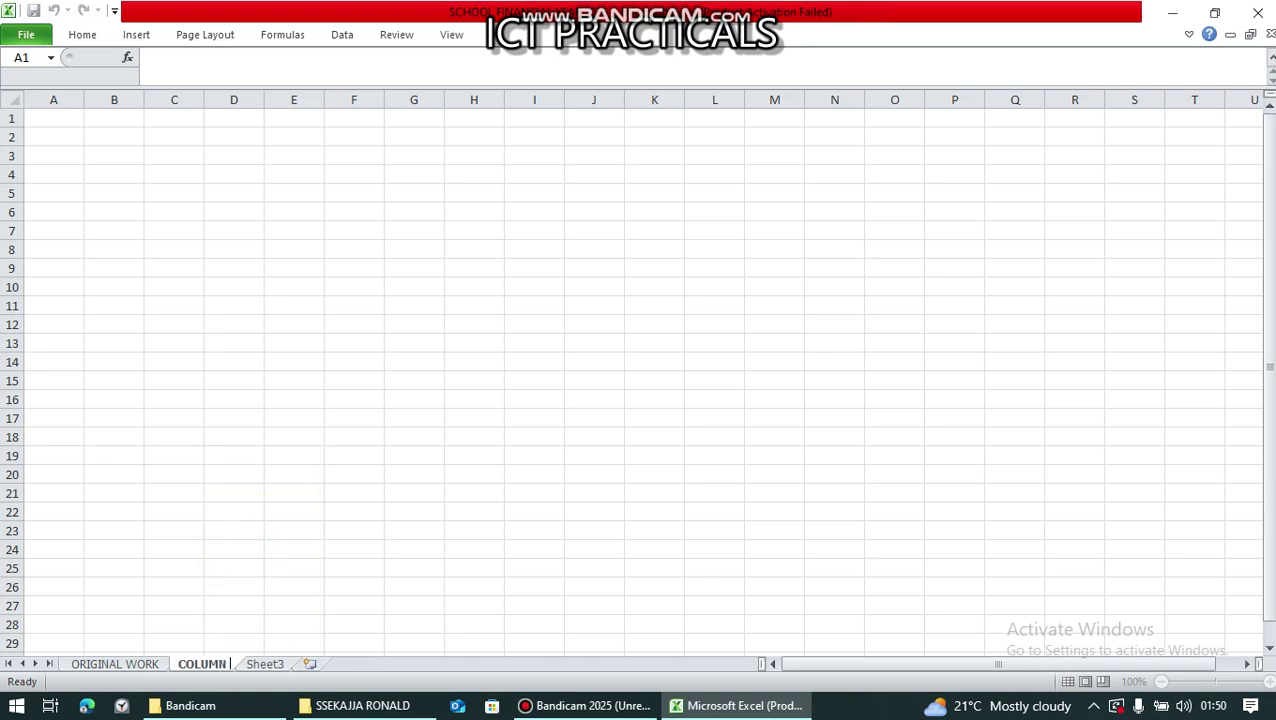
type(" GRAPH")
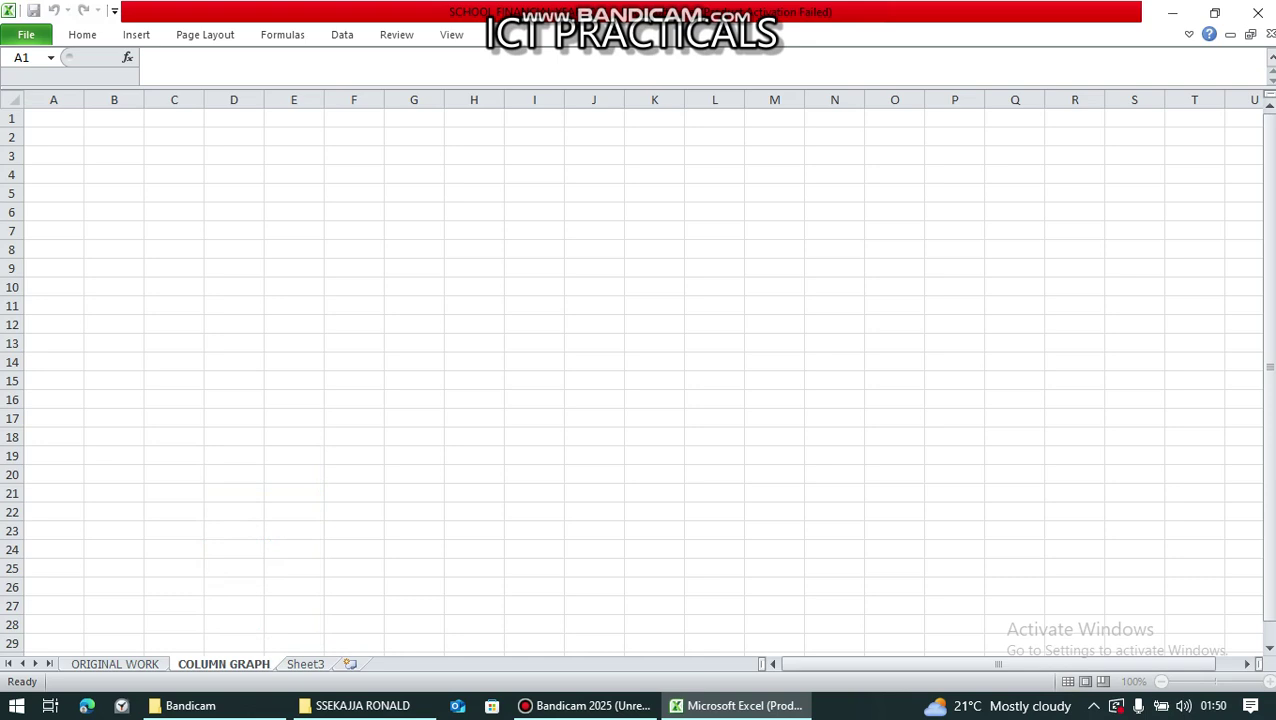
key("Return")
Step: Paste the cut chart at cell B2 of the COLUMN GRAPH sheet
left_click(114, 137)
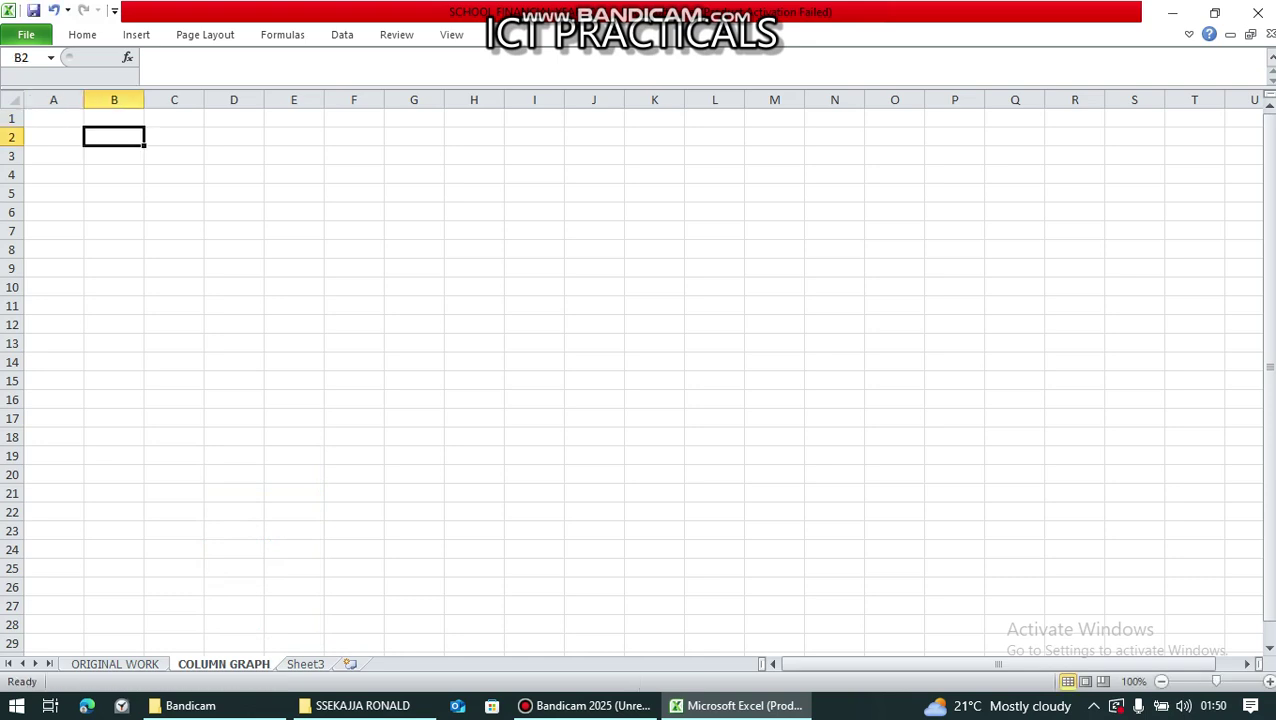
key("ctrl+v")
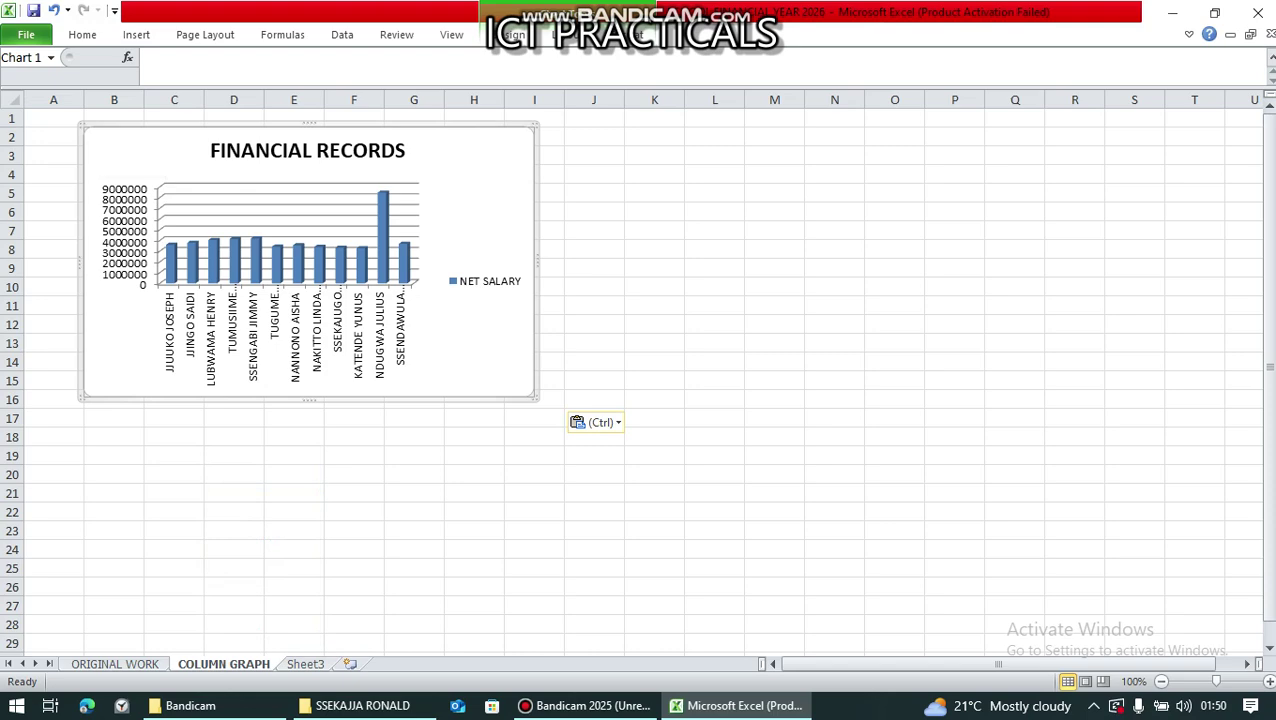
Step: Return to the ORIGINAL WORK sheet and widen the ALLOWANCES column so that its heading fits on one line
key("ctrl+Page_Up")
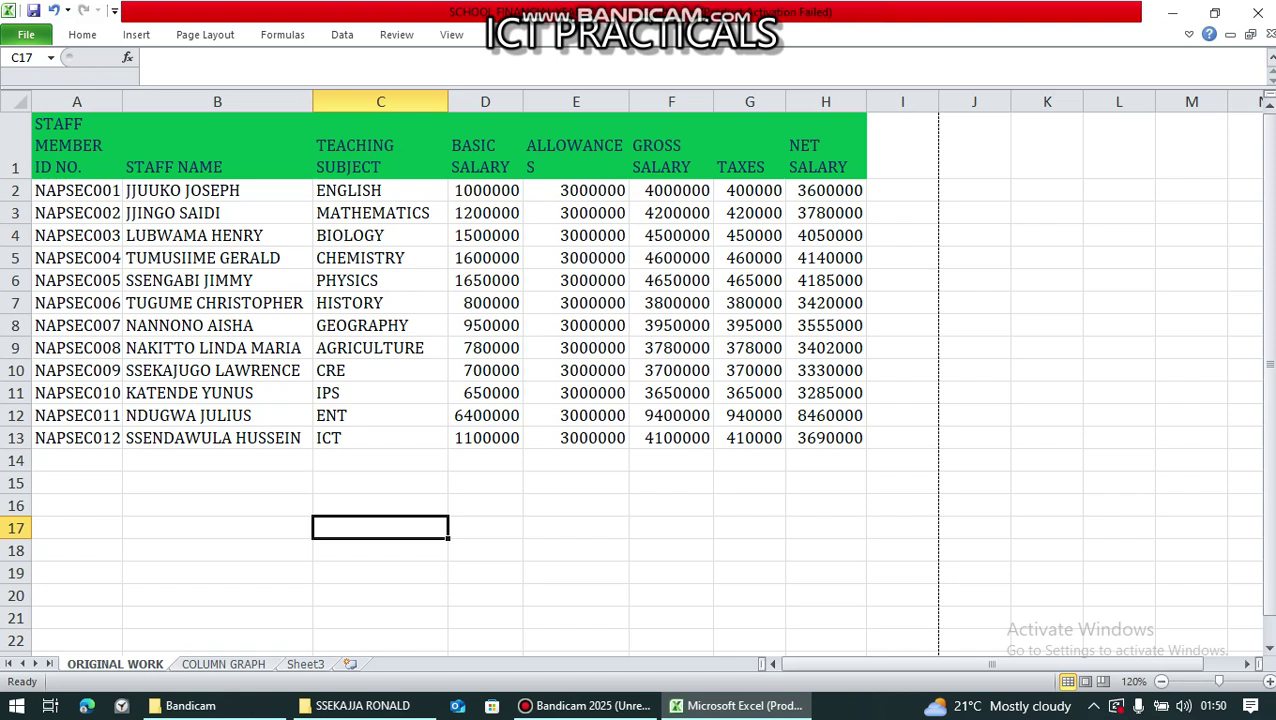
left_click_drag(628, 101, 642, 101)
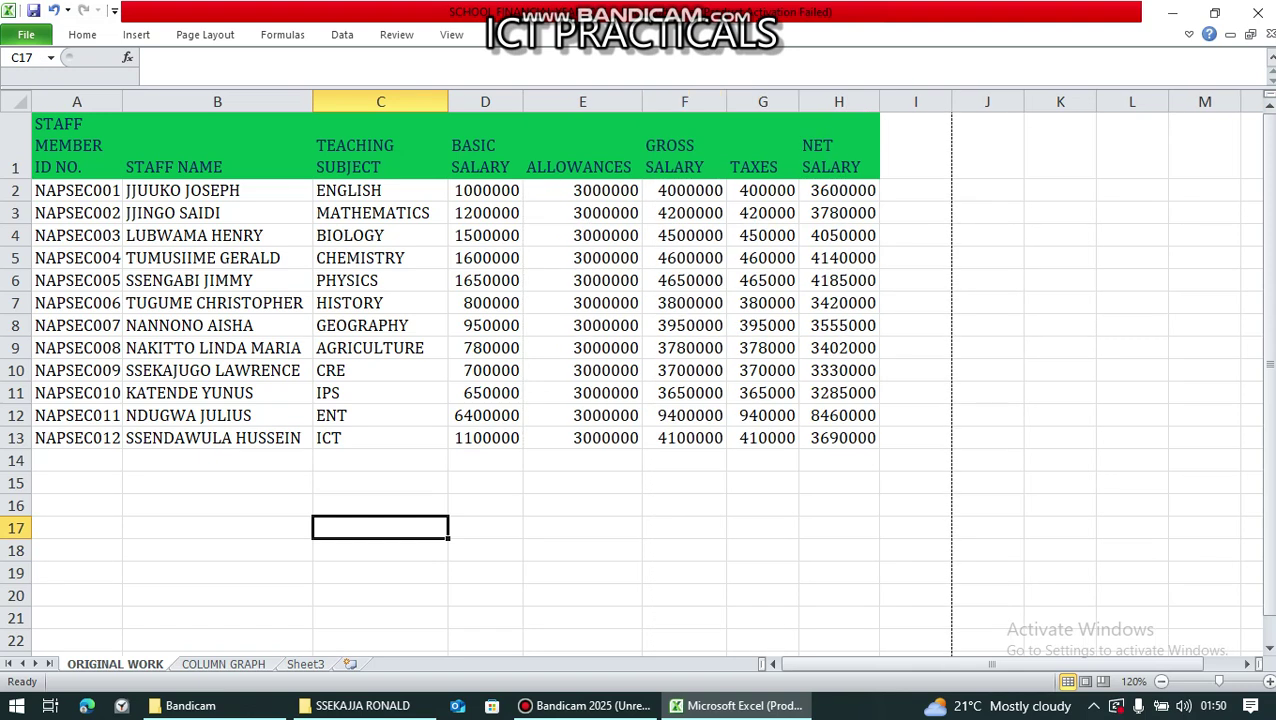
Step: Sort the staff records by NET SALARY from largest to smallest, expanding the selection so that whole records move together
left_click(838, 190)
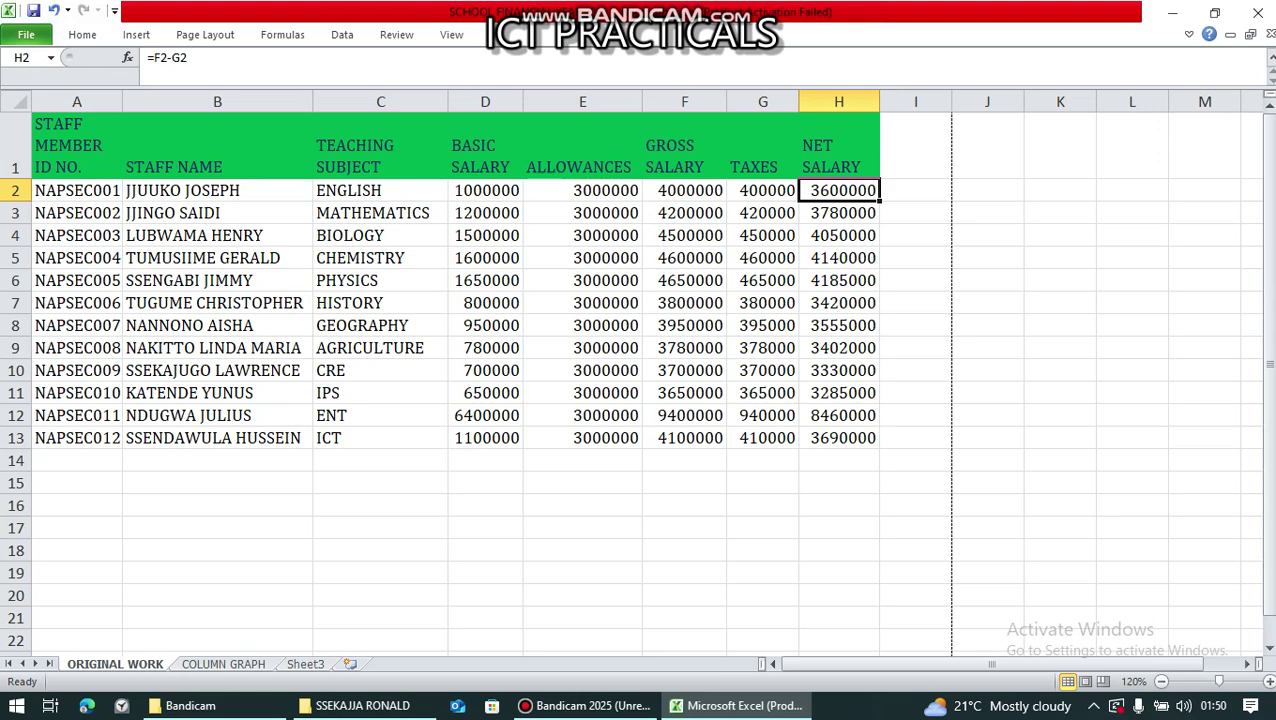
left_click(838, 145)
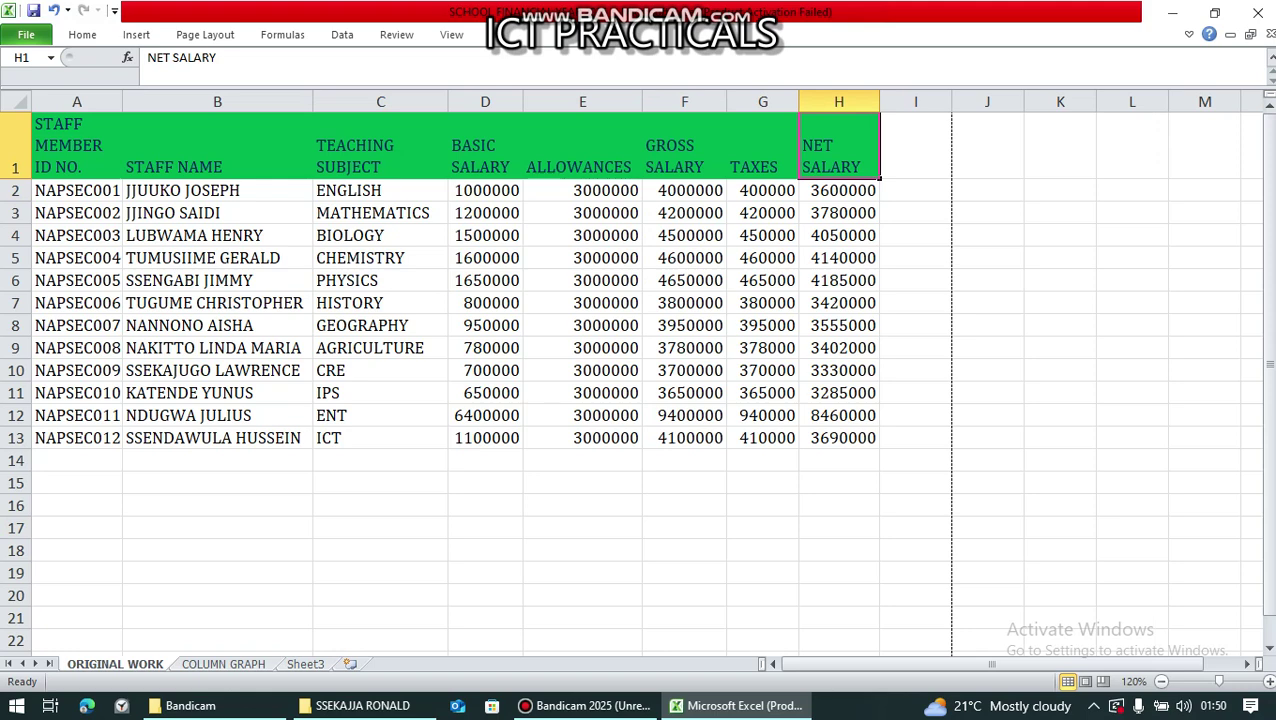
left_click_drag(838, 145, 838, 438)
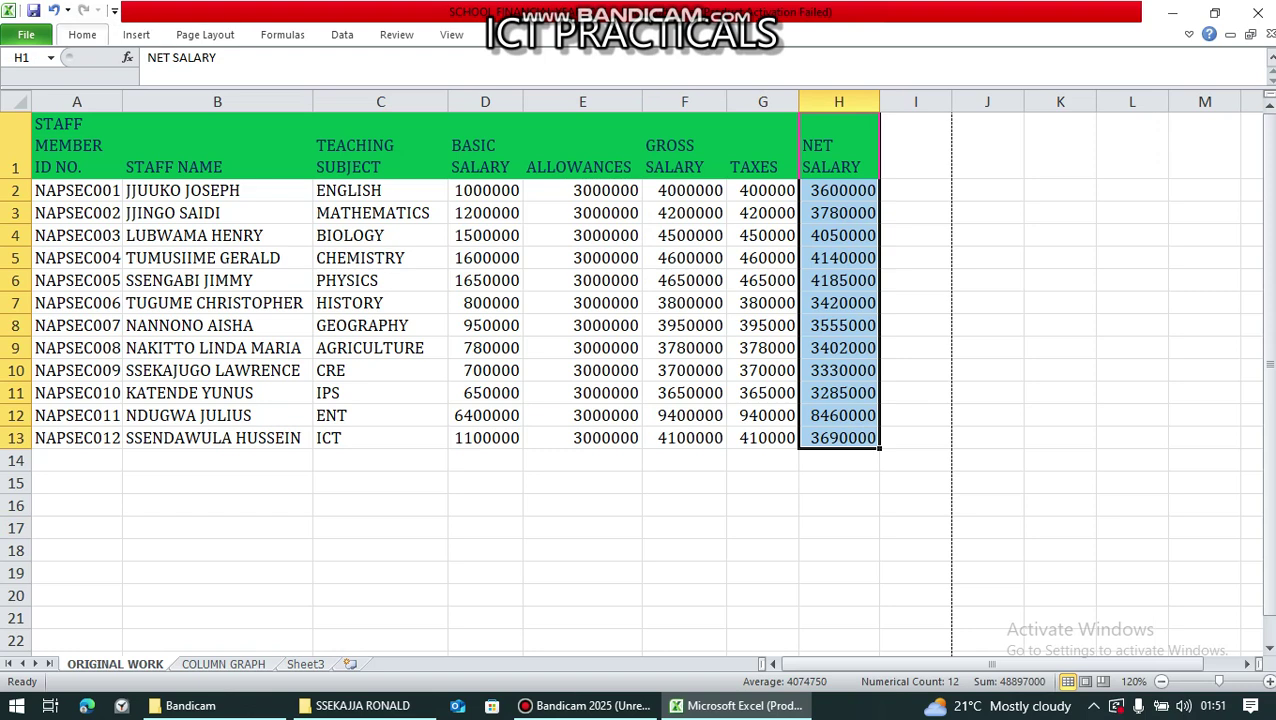
left_click(82, 34)
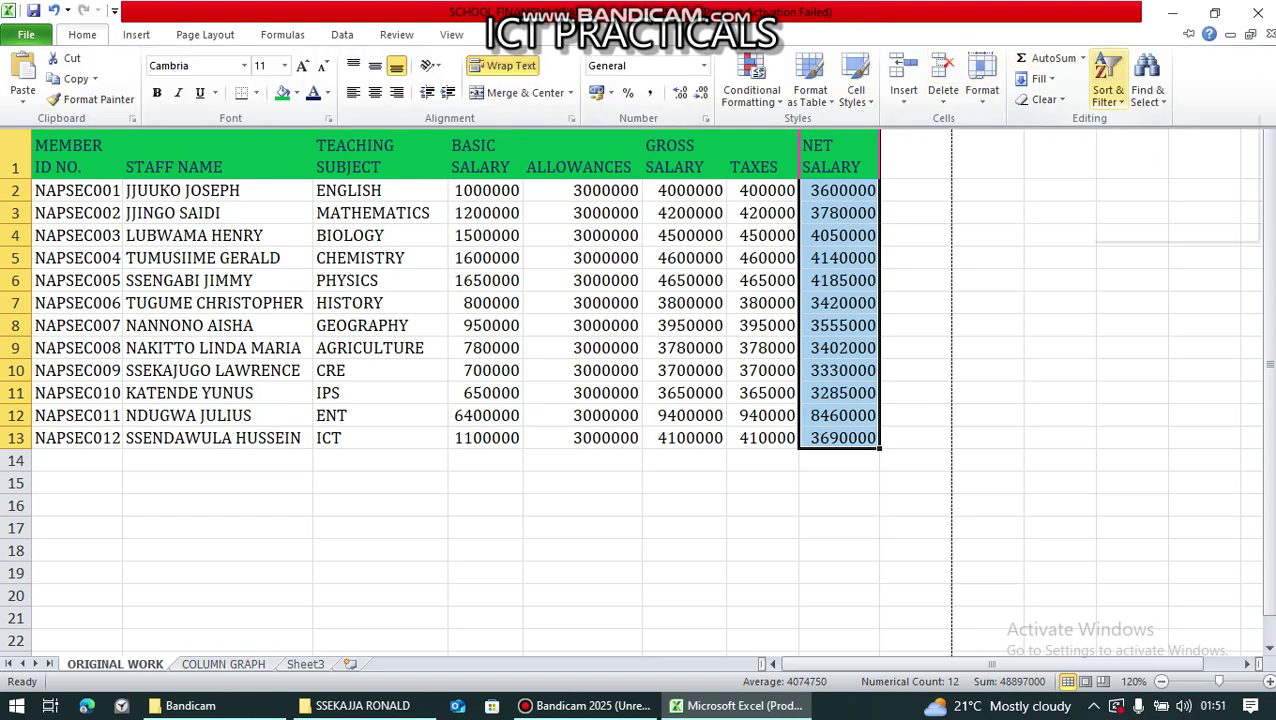
left_click(1107, 78)
left_click(1170, 142)
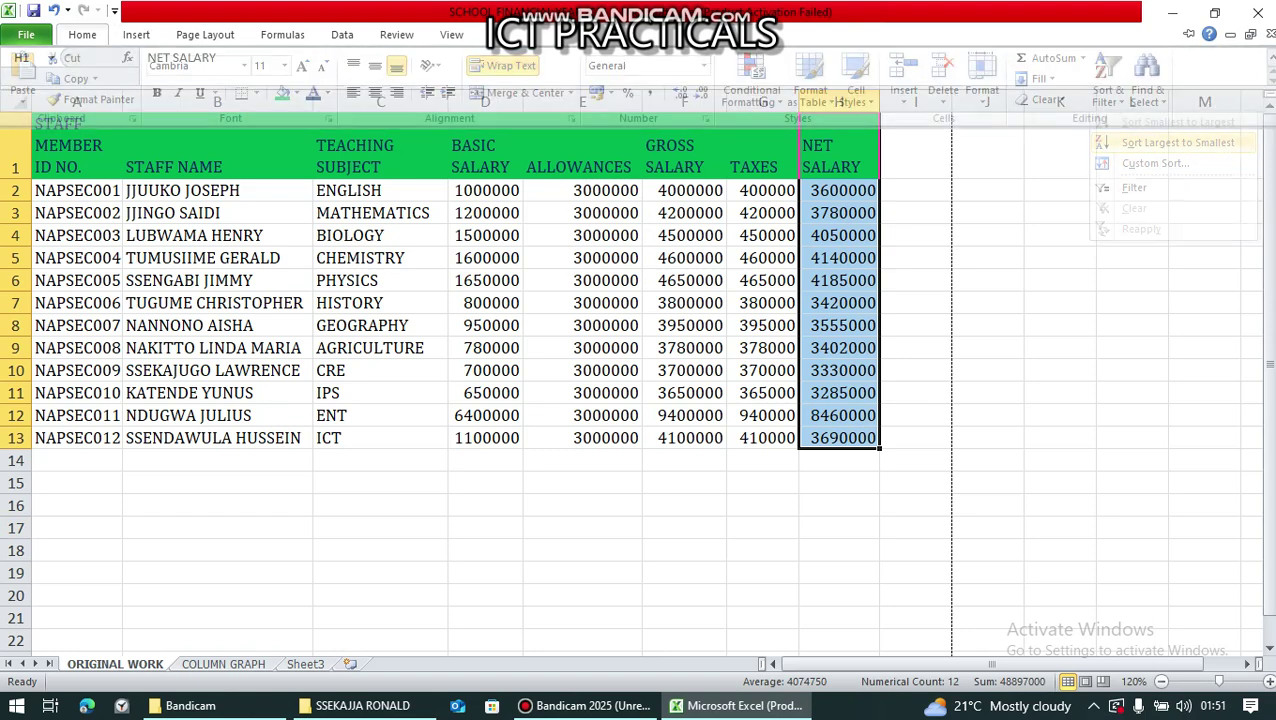
key("Return")
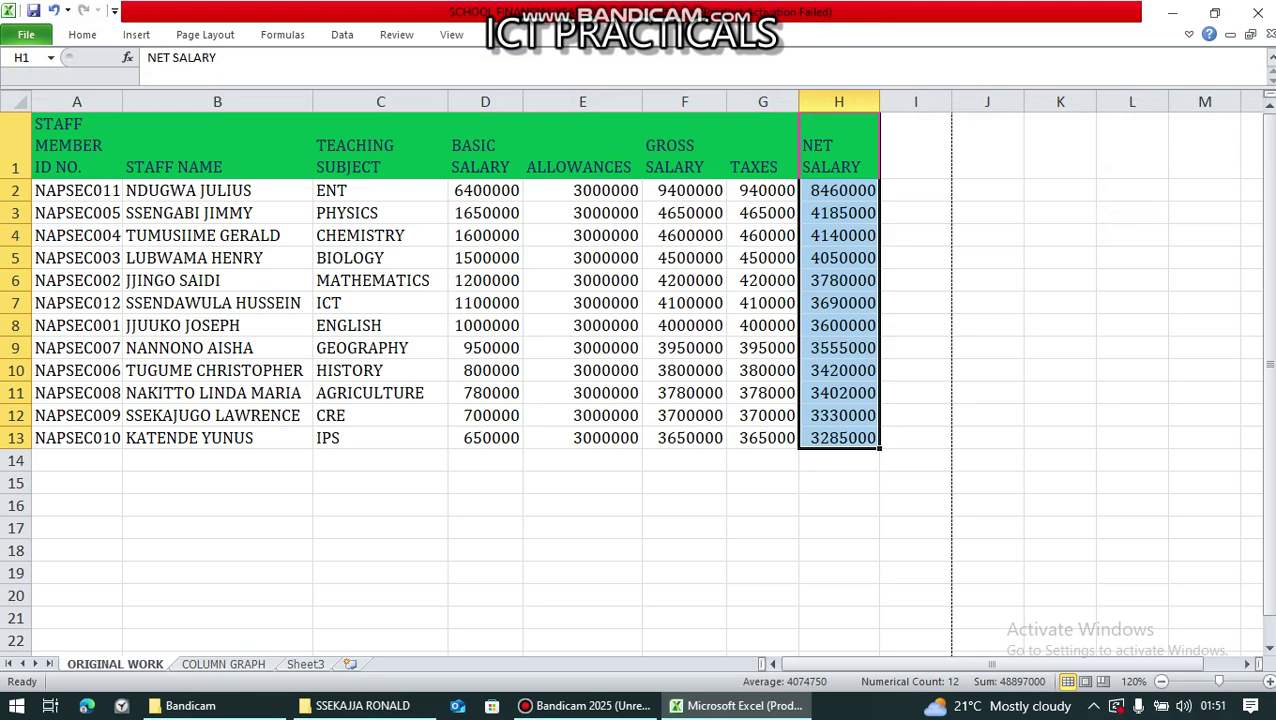
Step: Copy the heading row and the five records with the highest net salaries, cells A1:H6
left_click(76, 190)
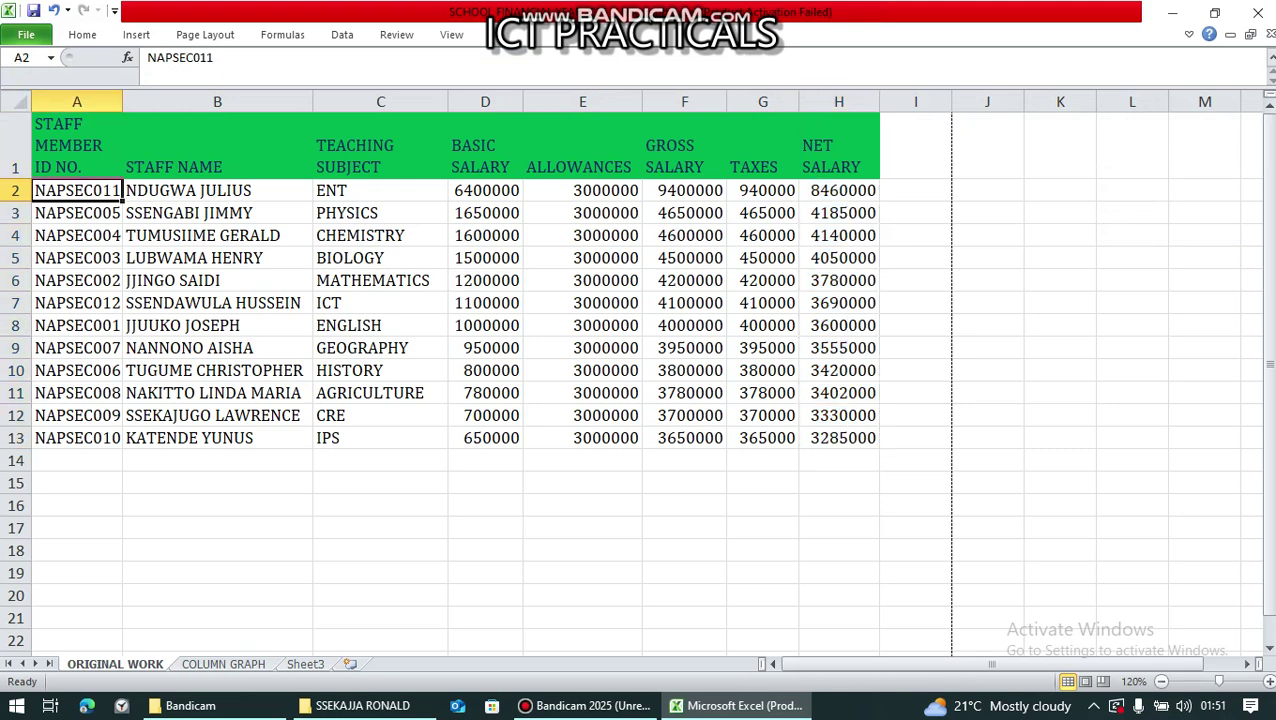
left_click(76, 145)
left_click_drag(76, 145, 582, 145)
left_click_drag(760, 160, 840, 258)
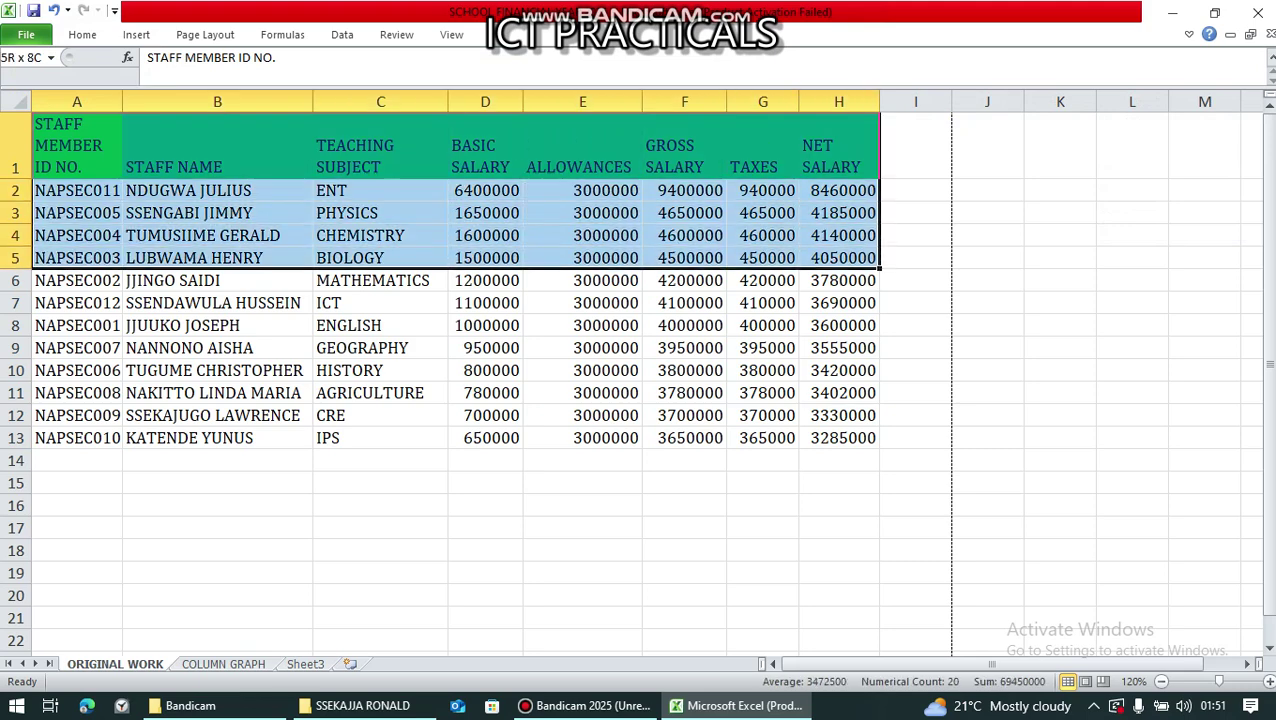
key("shift+Down")
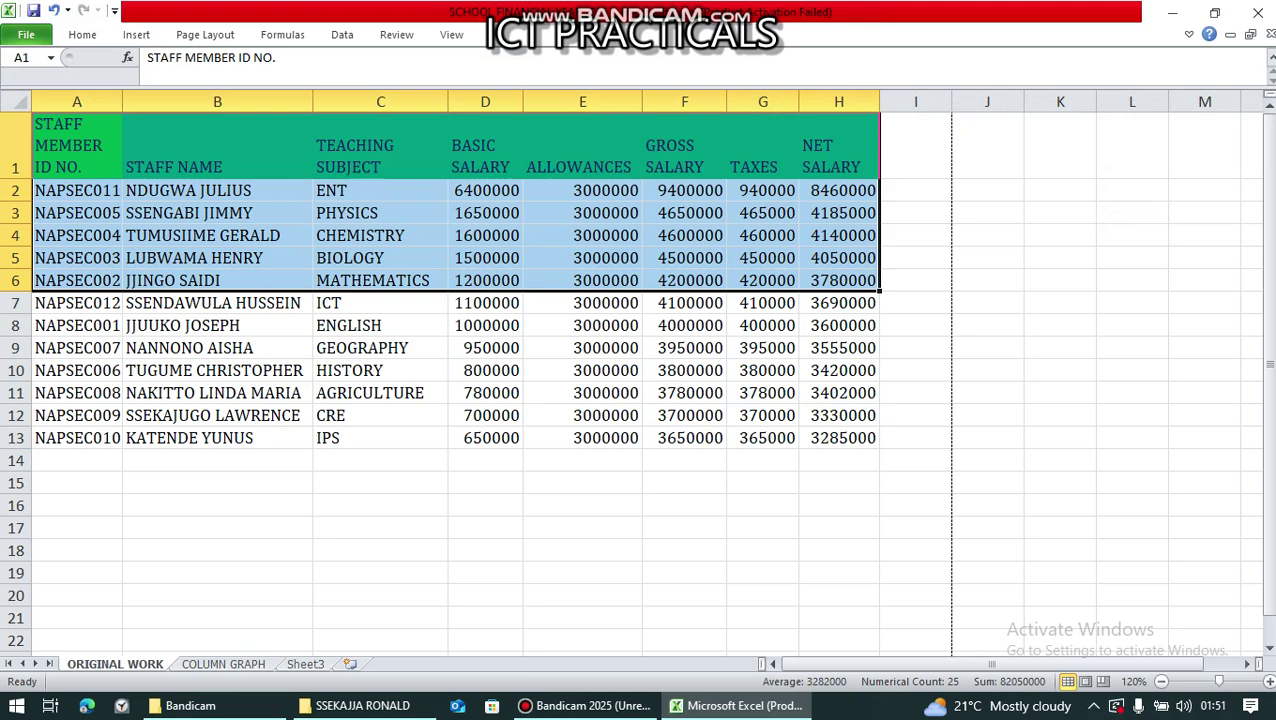
right_click(693, 131)
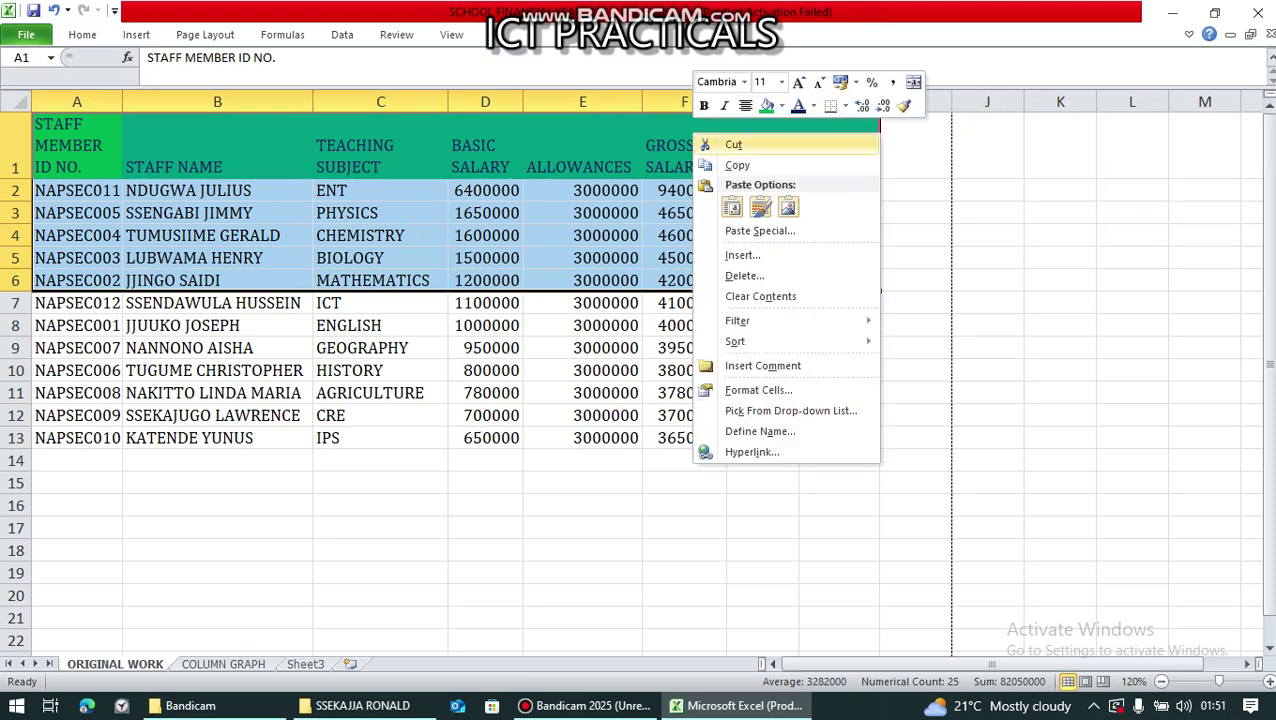
left_click(737, 165)
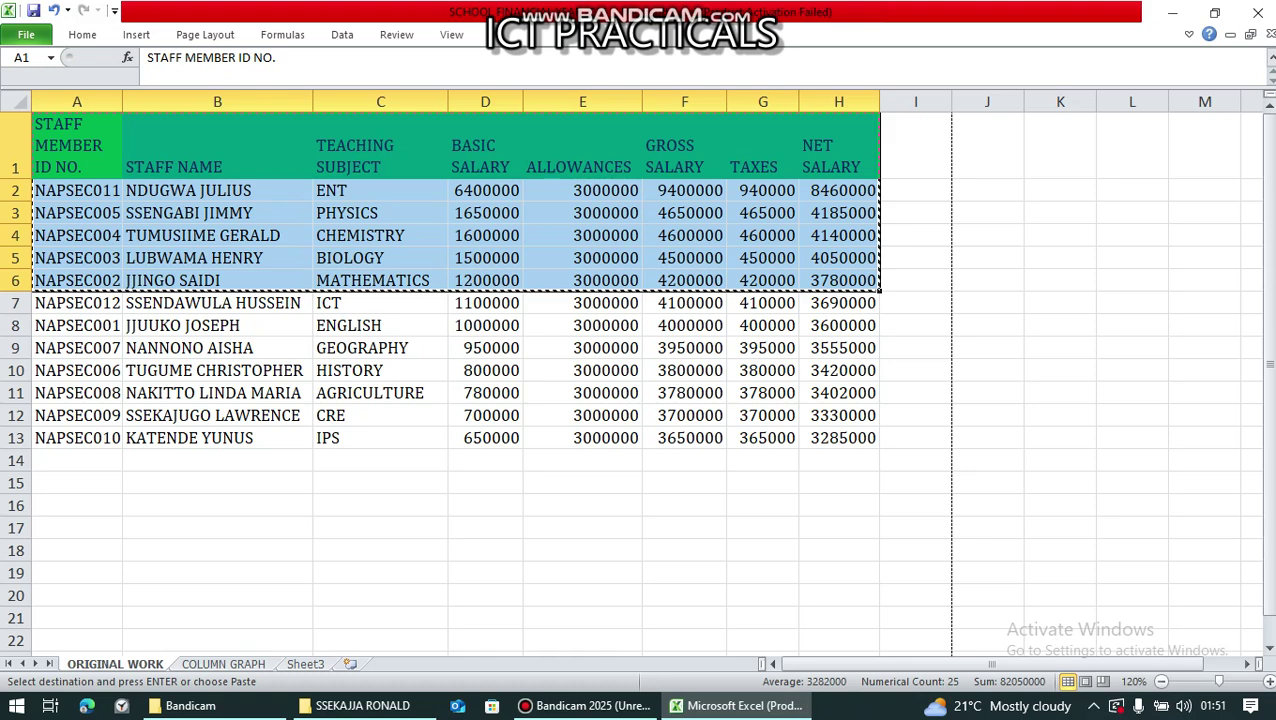
Step: Switch to Sheet3 and rename it HIGHLY PAID TEACHERS
key("ctrl+Page_Down")
key("ctrl+Page_Down")
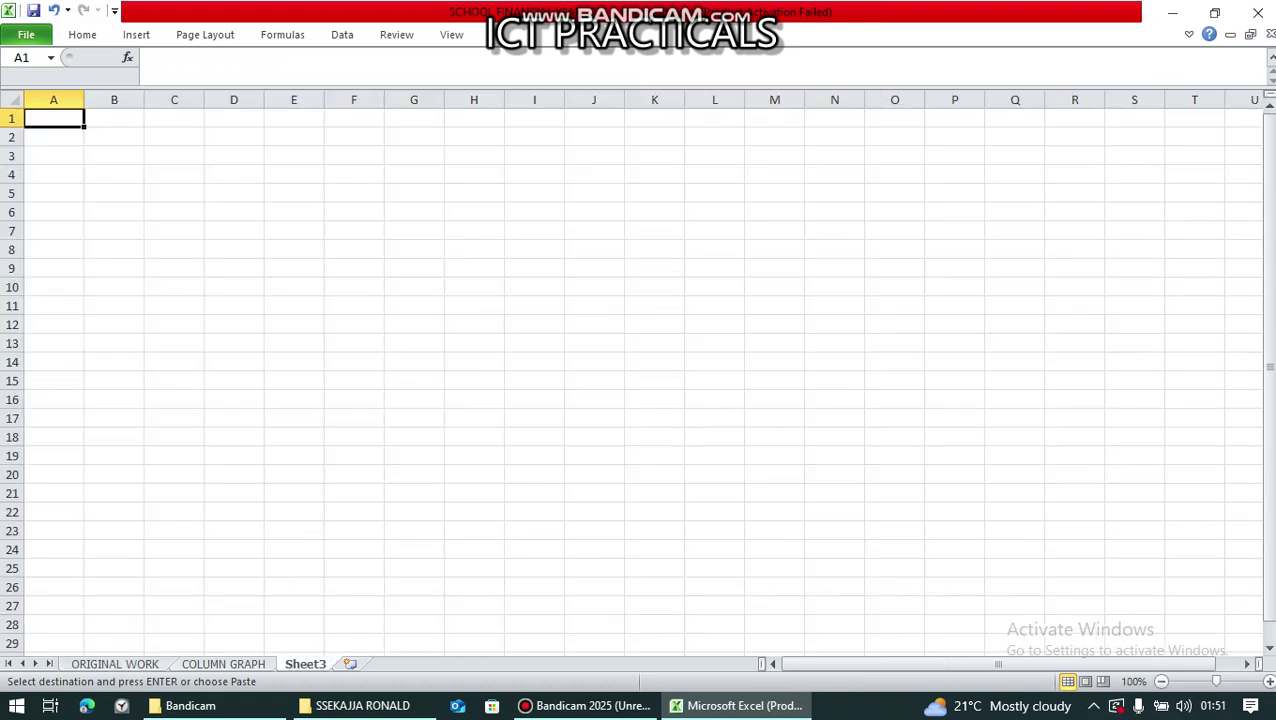
right_click(305, 664)
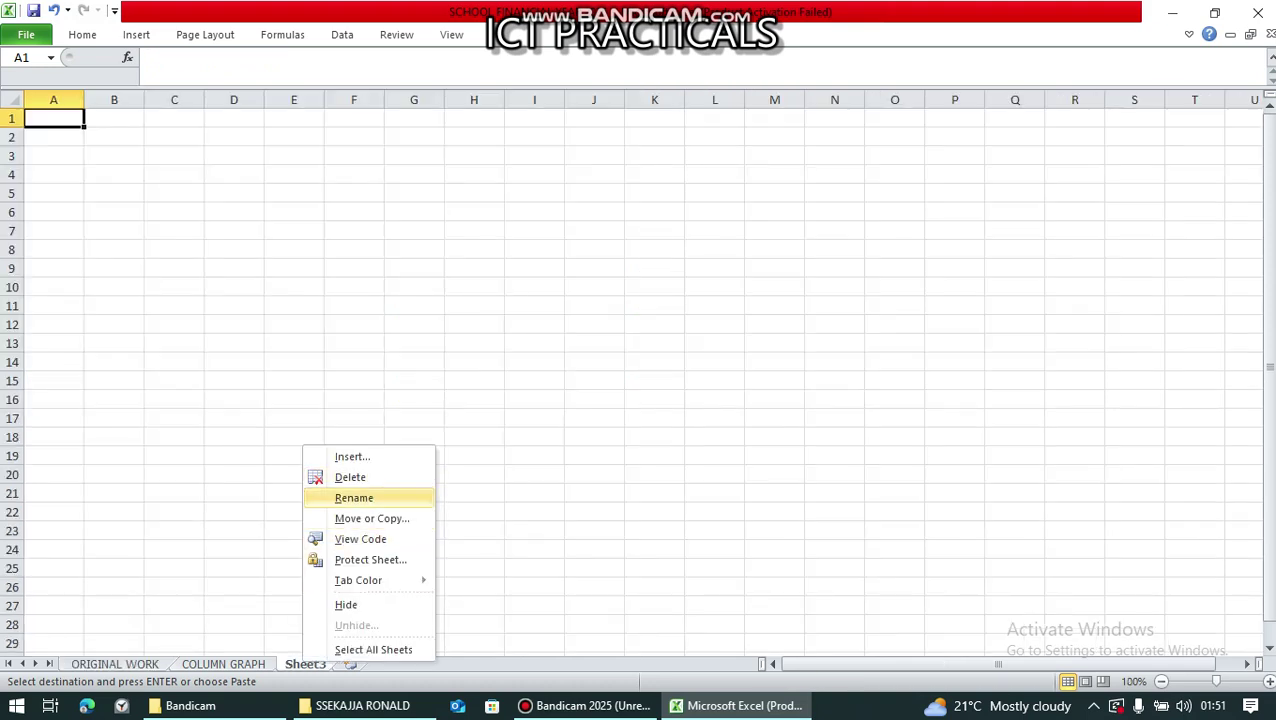
left_click(353, 497)
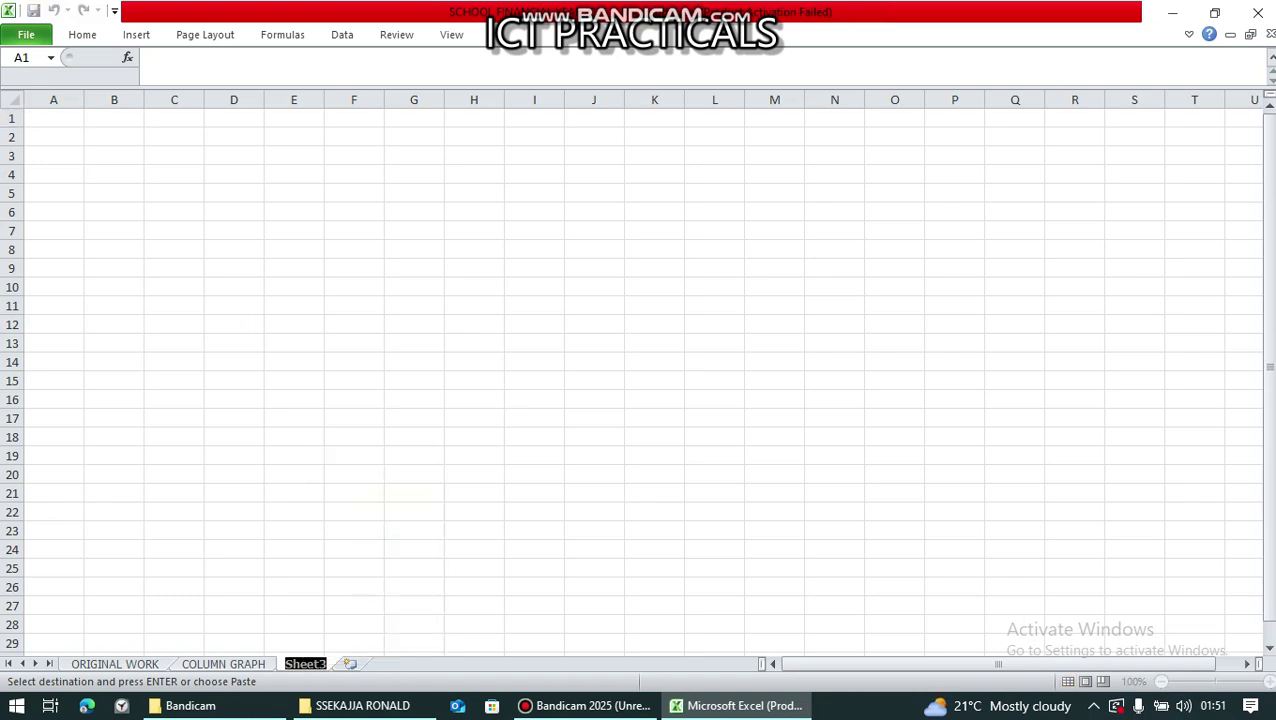
type("HIGH")
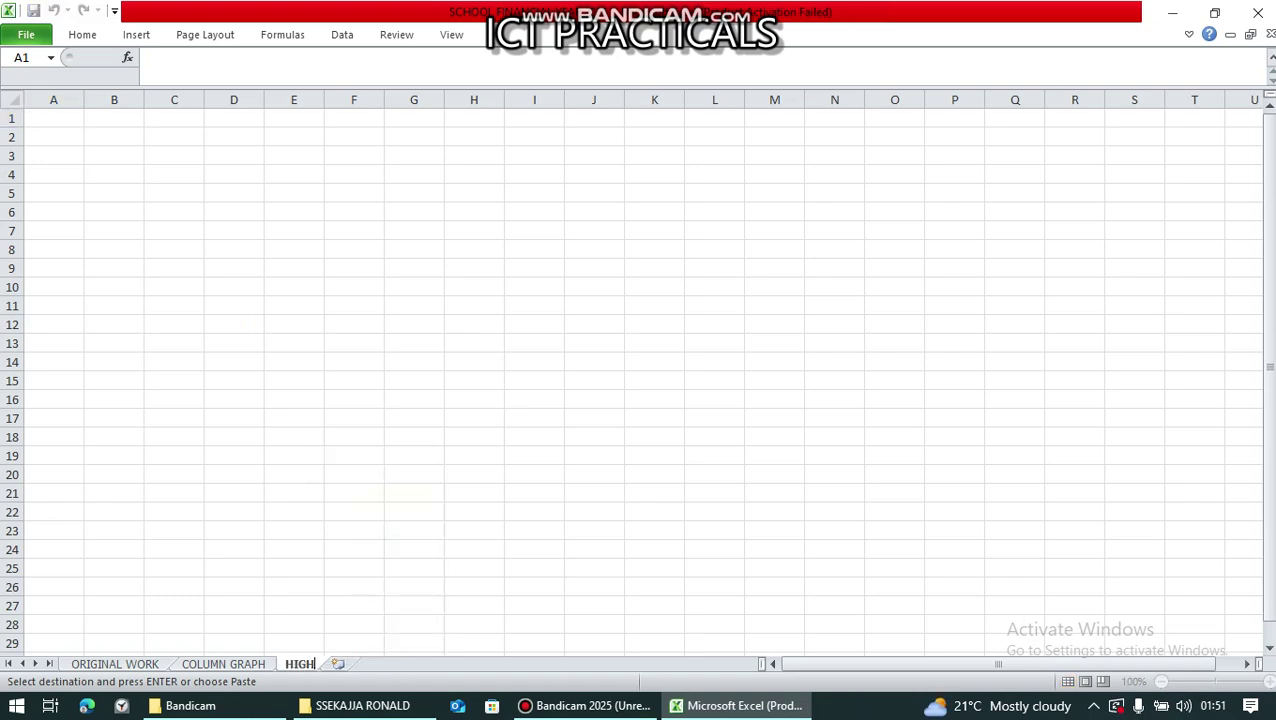
type("LY PAID")
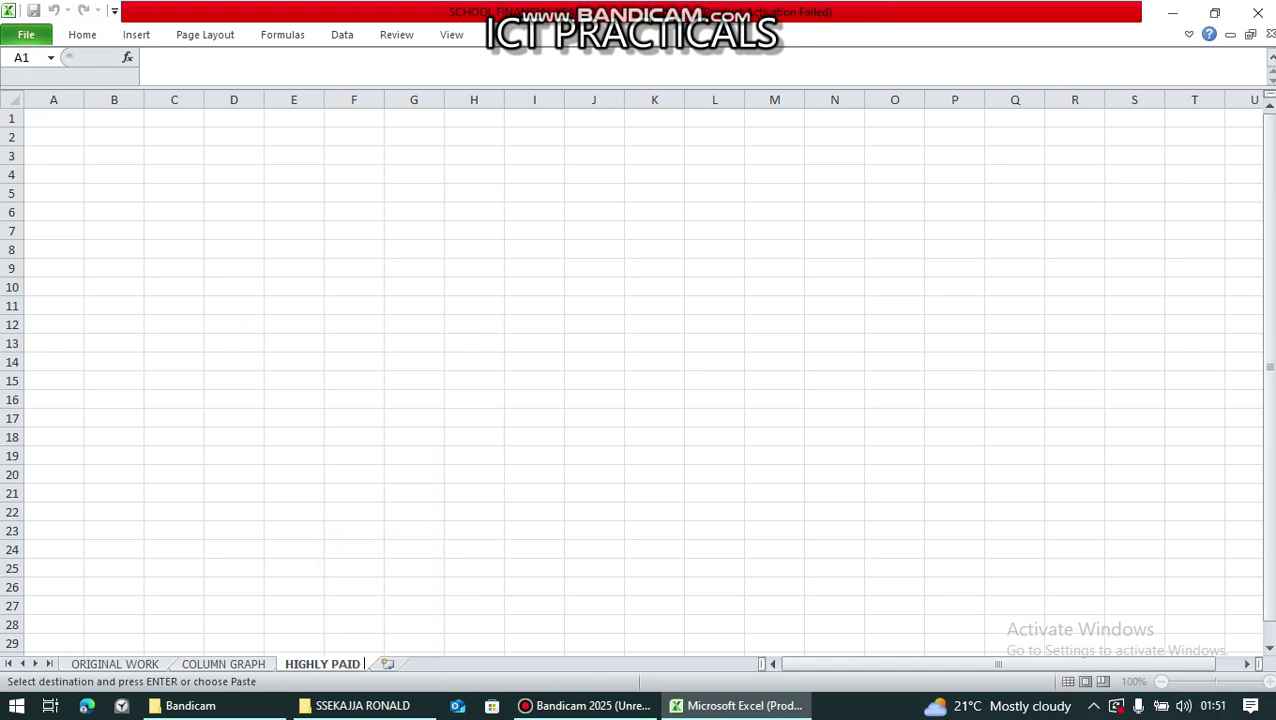
type(" TEACHERS")
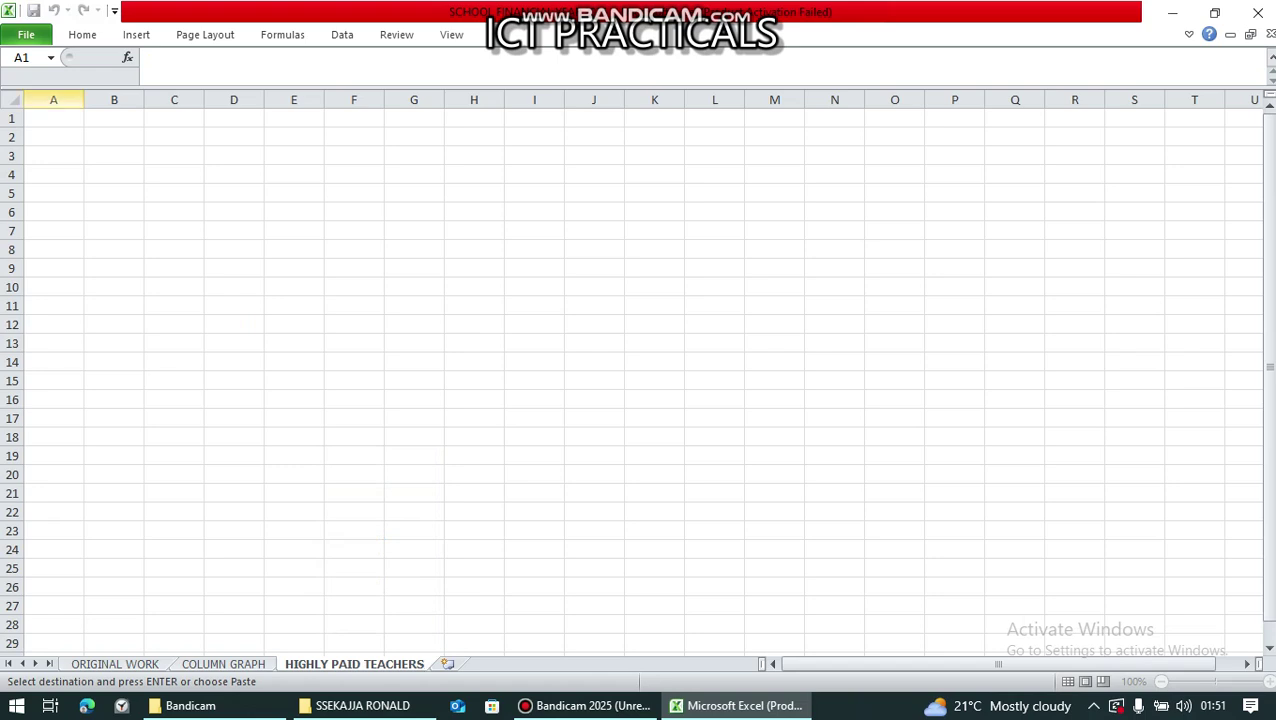
key("Return")
left_click(114, 137)
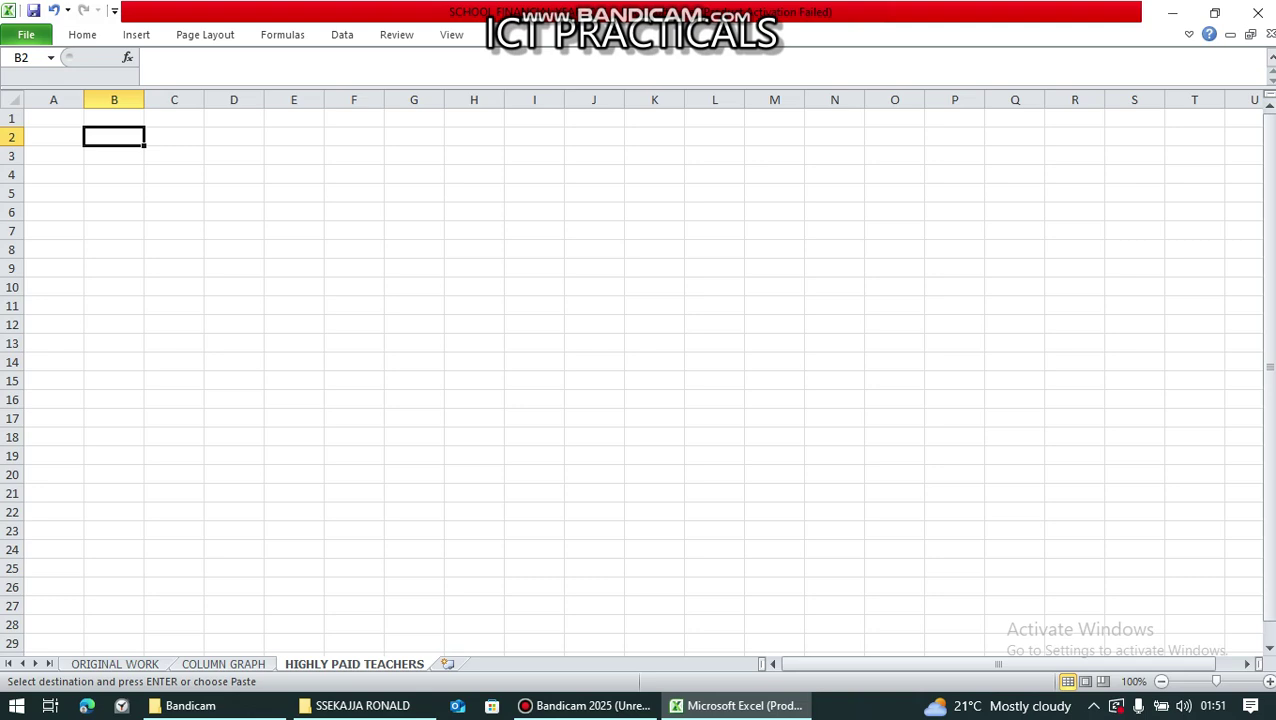
key("ctrl+v")
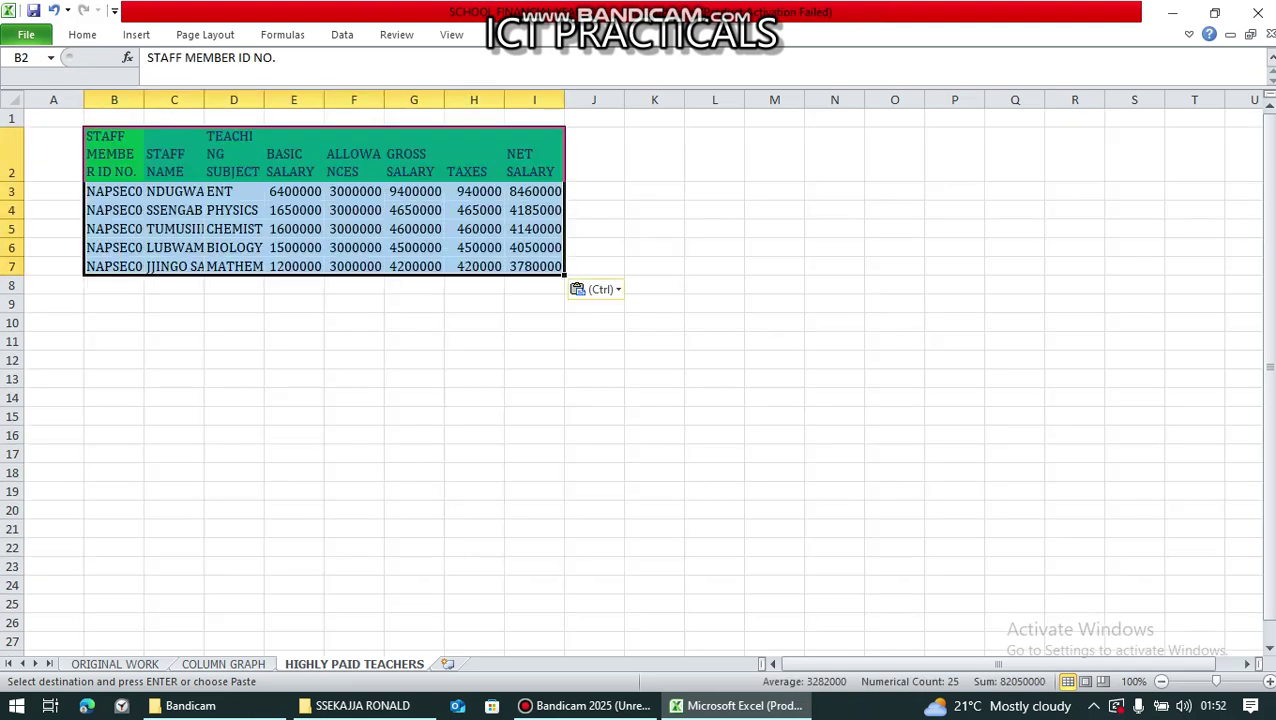
key("ctrl+z")
key("ctrl+z")
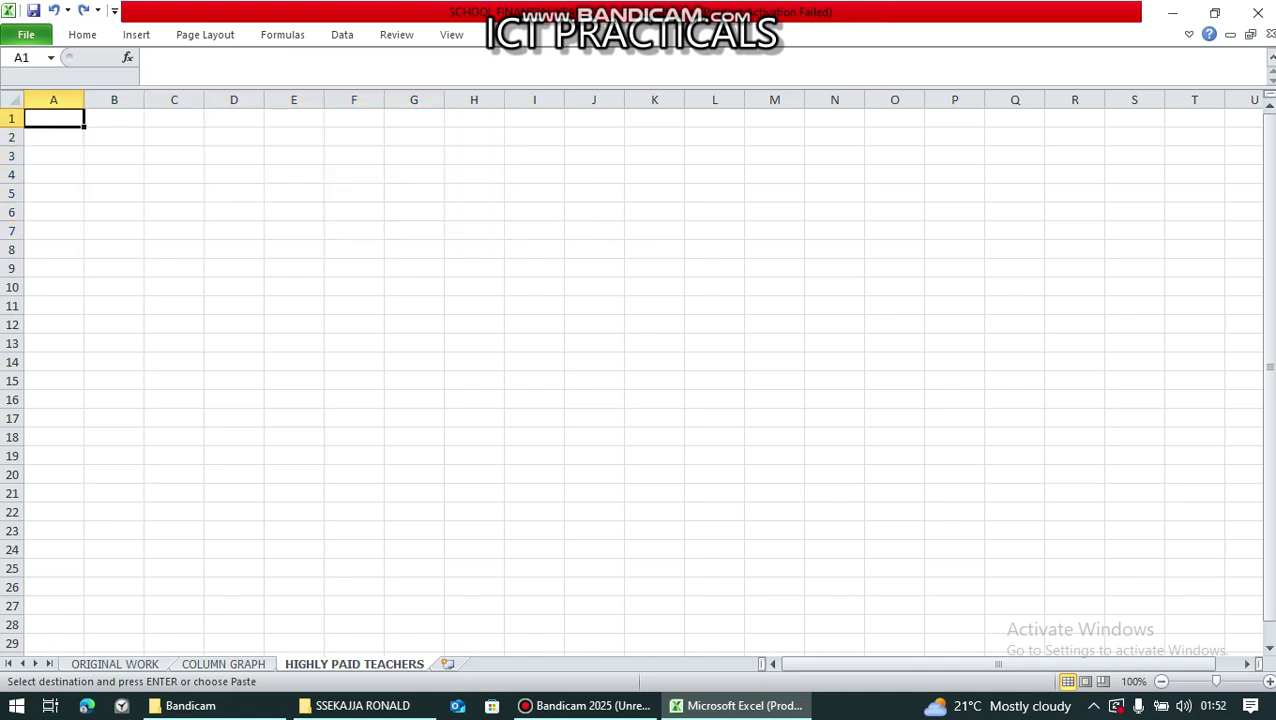
Step: Paste the copied records at cell A1 of the HIGHLY PAID TEACHERS sheet and widen the TEACHING SUBJECT and STAFF MEMBER ID NO. columns
key("ctrl+v")
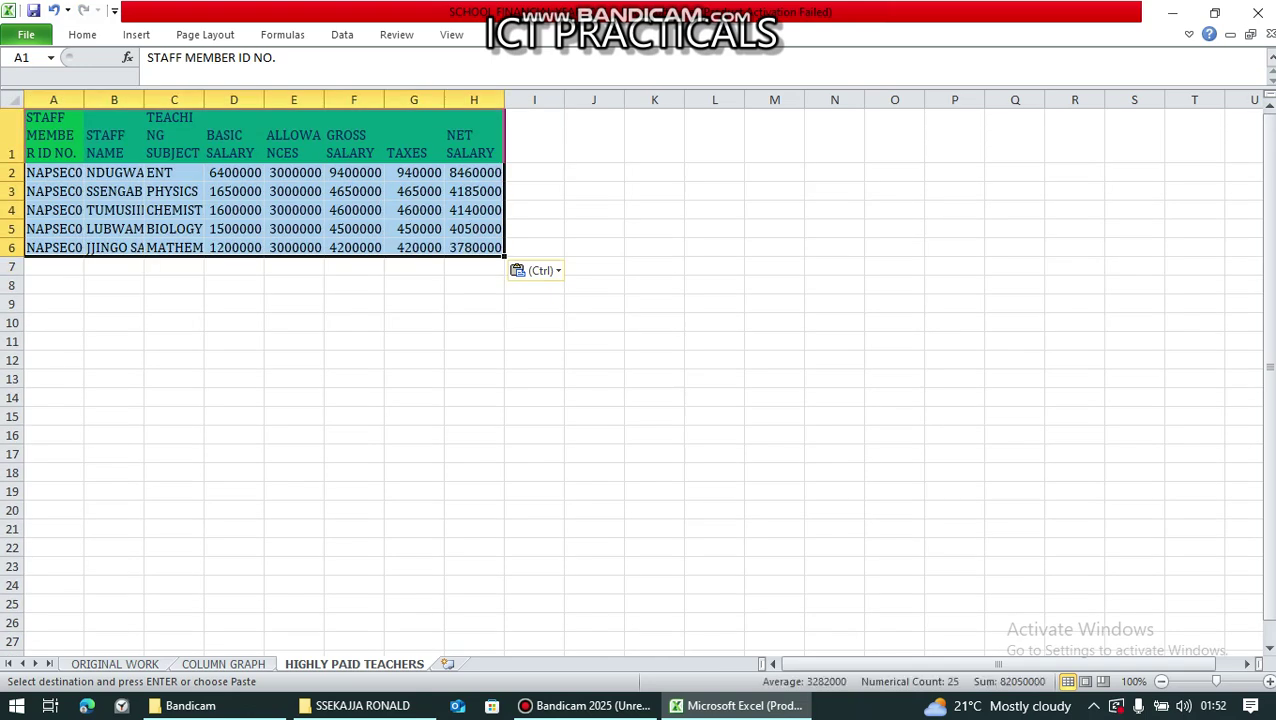
left_click(354, 360)
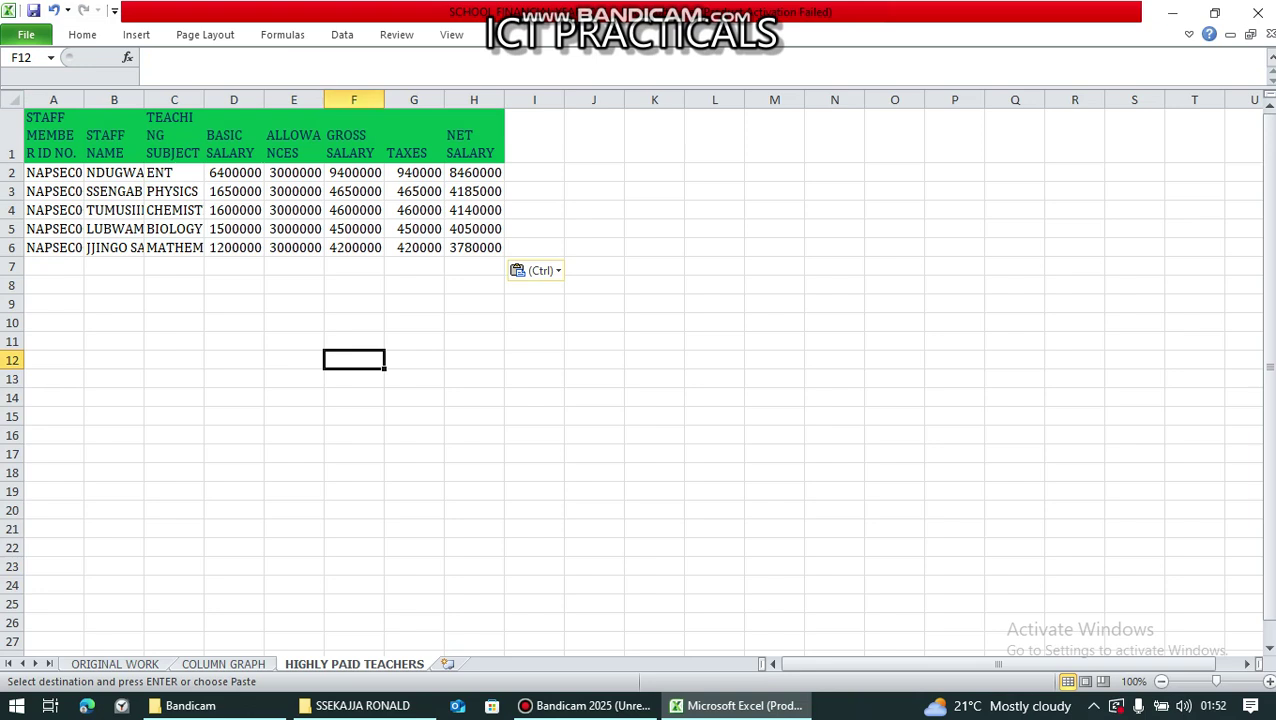
left_click_drag(204, 100, 224, 100)
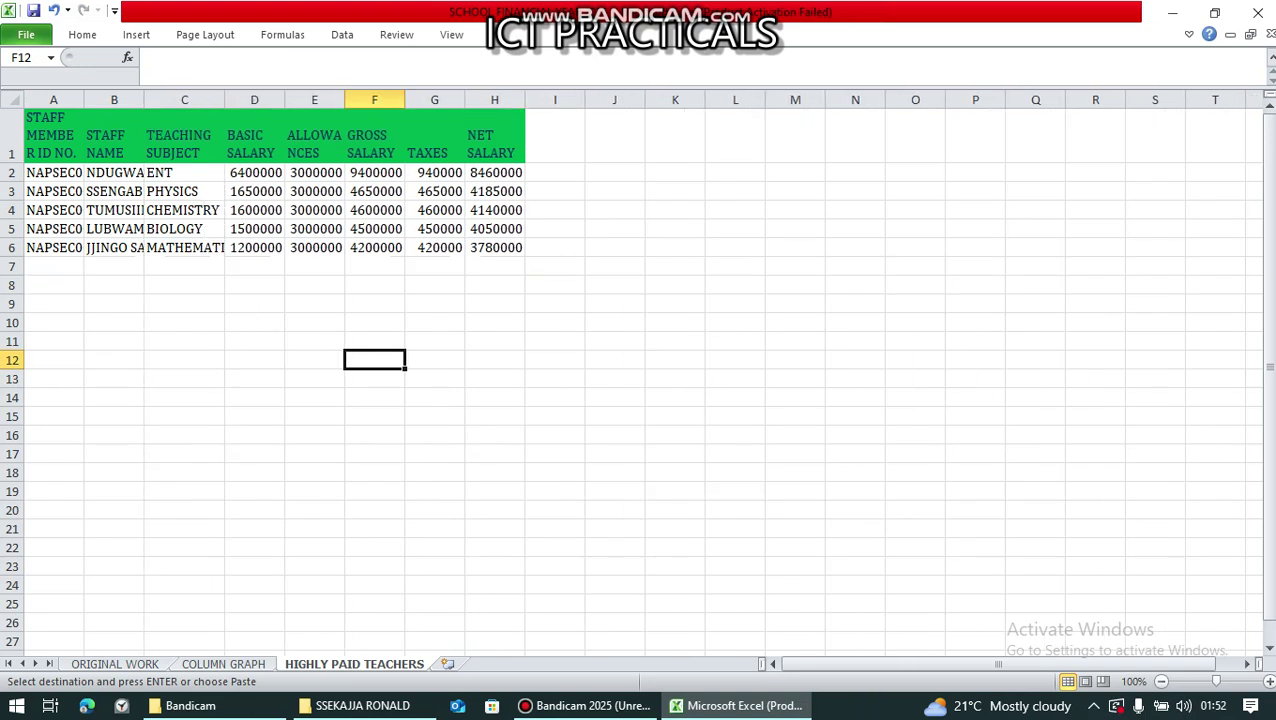
left_click_drag(84, 100, 98, 100)
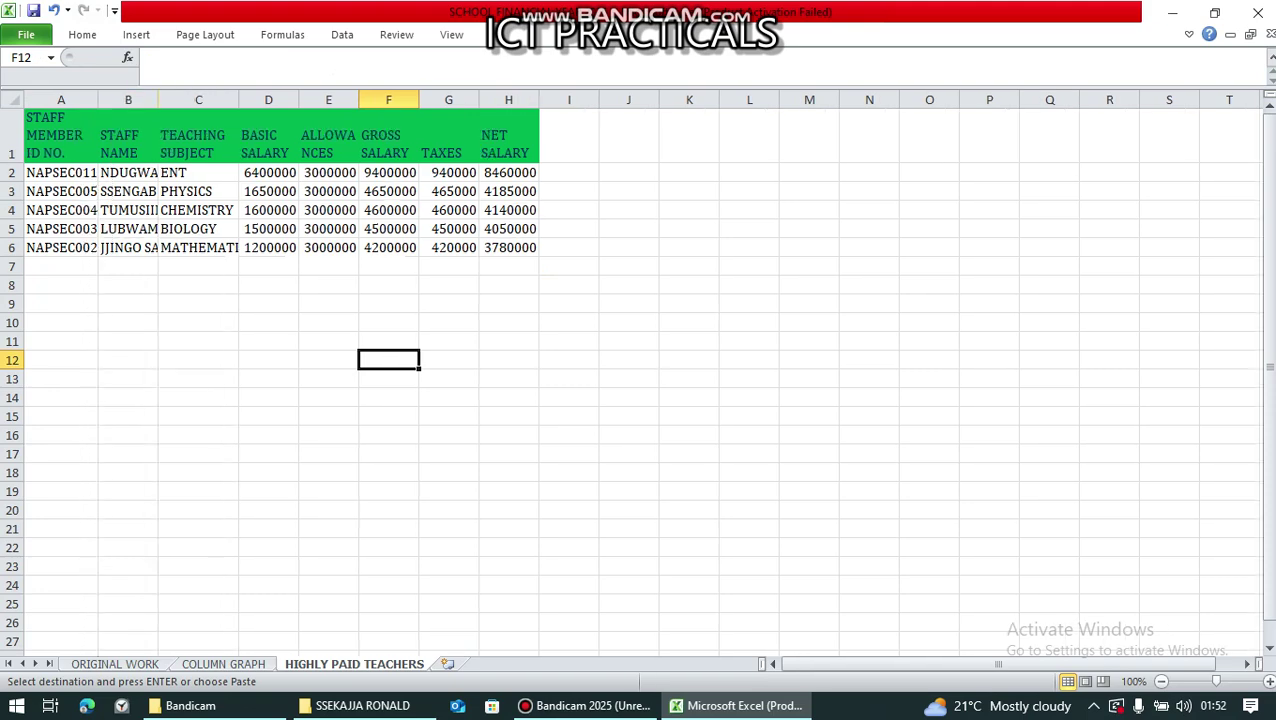
left_click(508, 303)
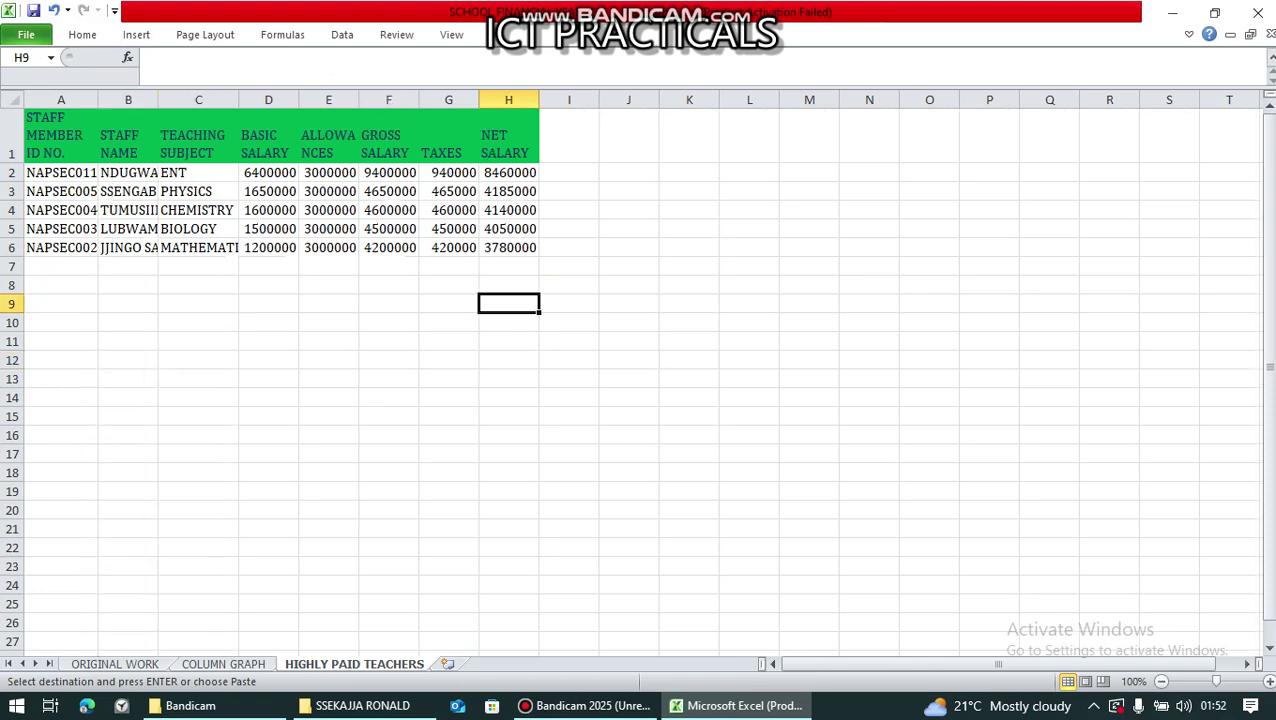
Step: Return to the ORIGINAL WORK sheet and cancel the pending copy of the top five records
key("ctrl+Page_Up")
key("ctrl+Page_Up")
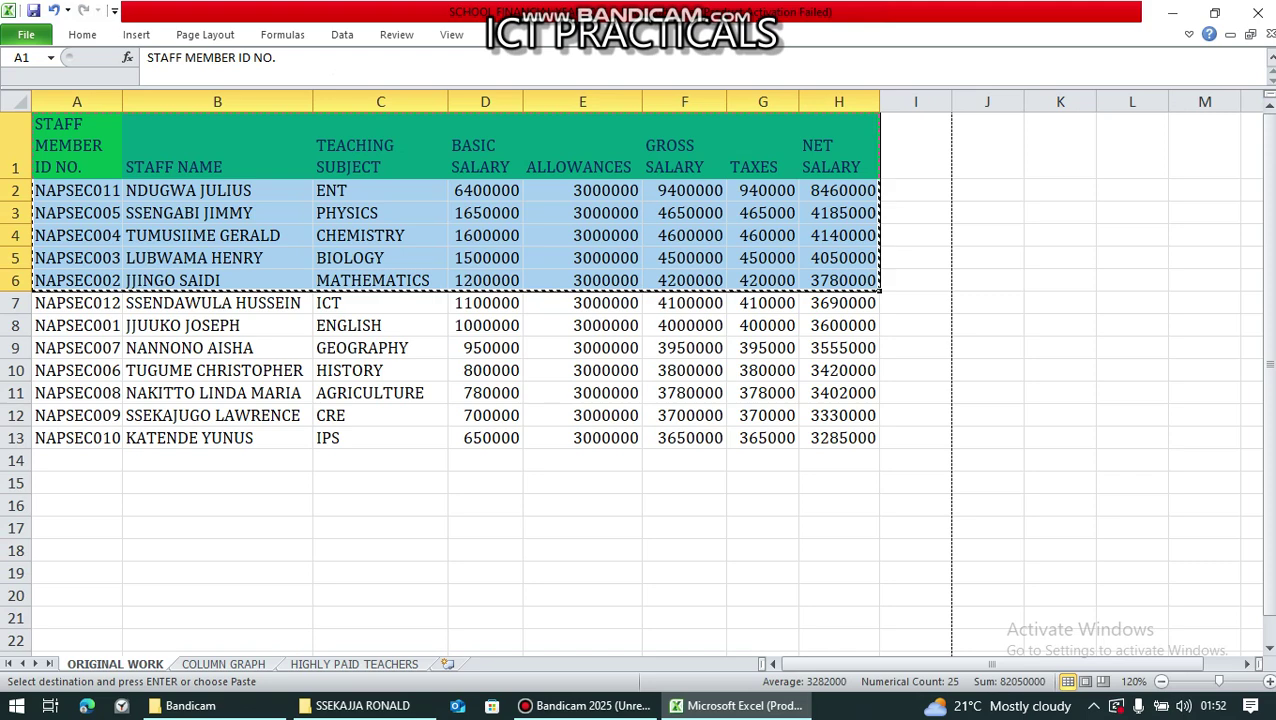
key("Escape")
Step: Apply thin inside borders and top, bottom, left and right outer borders to the whole staff table, cells A1:H13
left_click(76, 145)
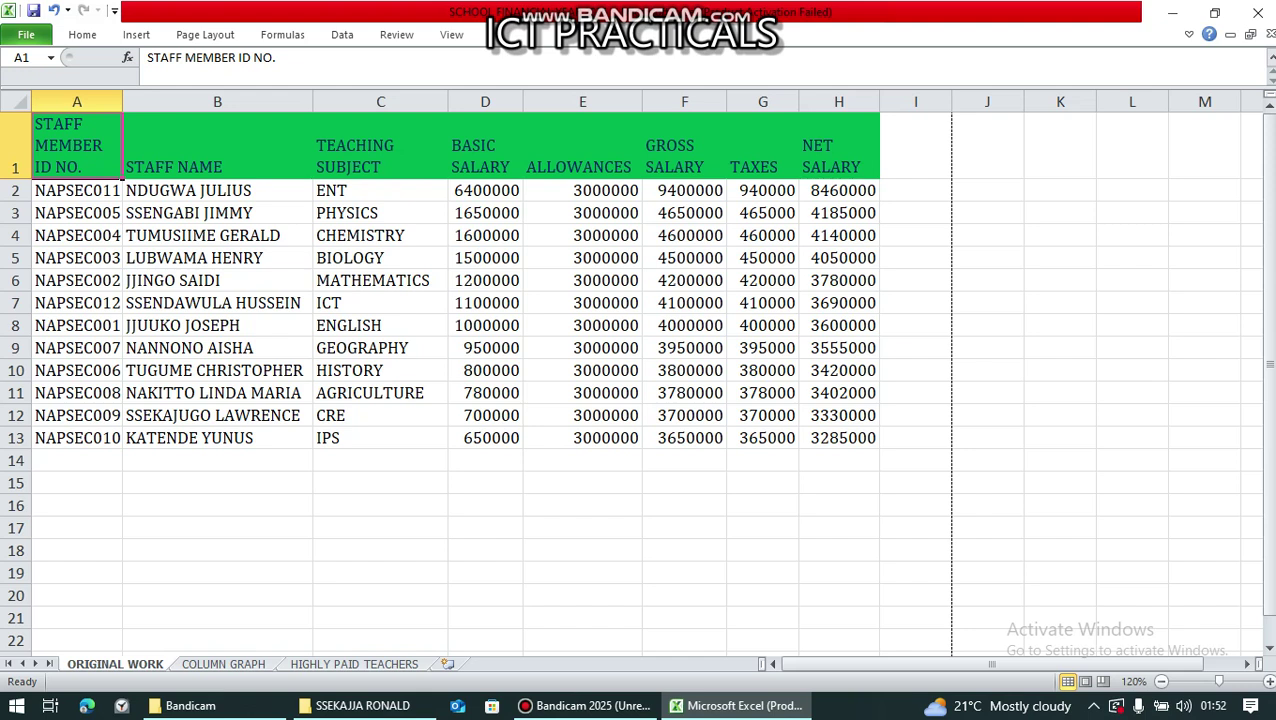
key("shift+Right")
key("shift+Right")
key("shift+Right")
key("shift+Right")
key("shift+Right")
key("shift+Right")
key("shift+Right")
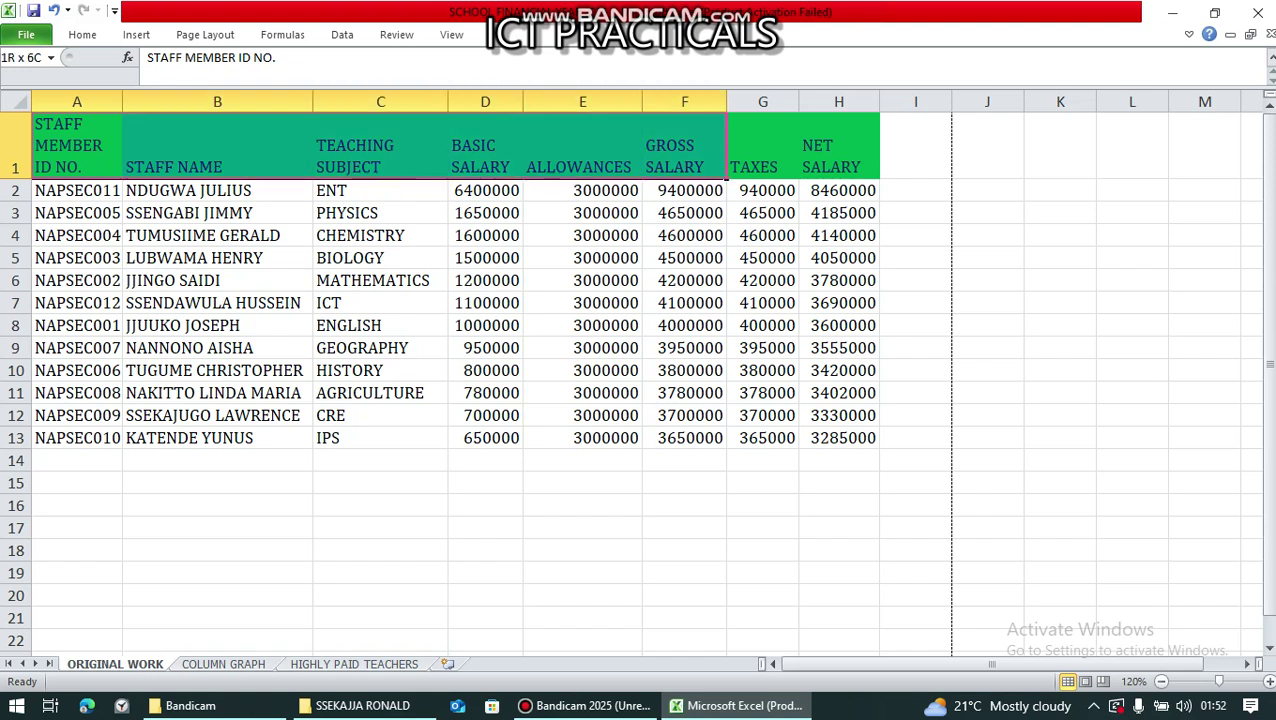
key("shift+Down")
key("shift+Down")
key("shift+Down")
key("shift+Down")
key("shift+Down")
key("shift+Down")
key("shift+Down")
key("shift+Down")
key("shift+Down")
key("shift+Down")
key("shift+Down")
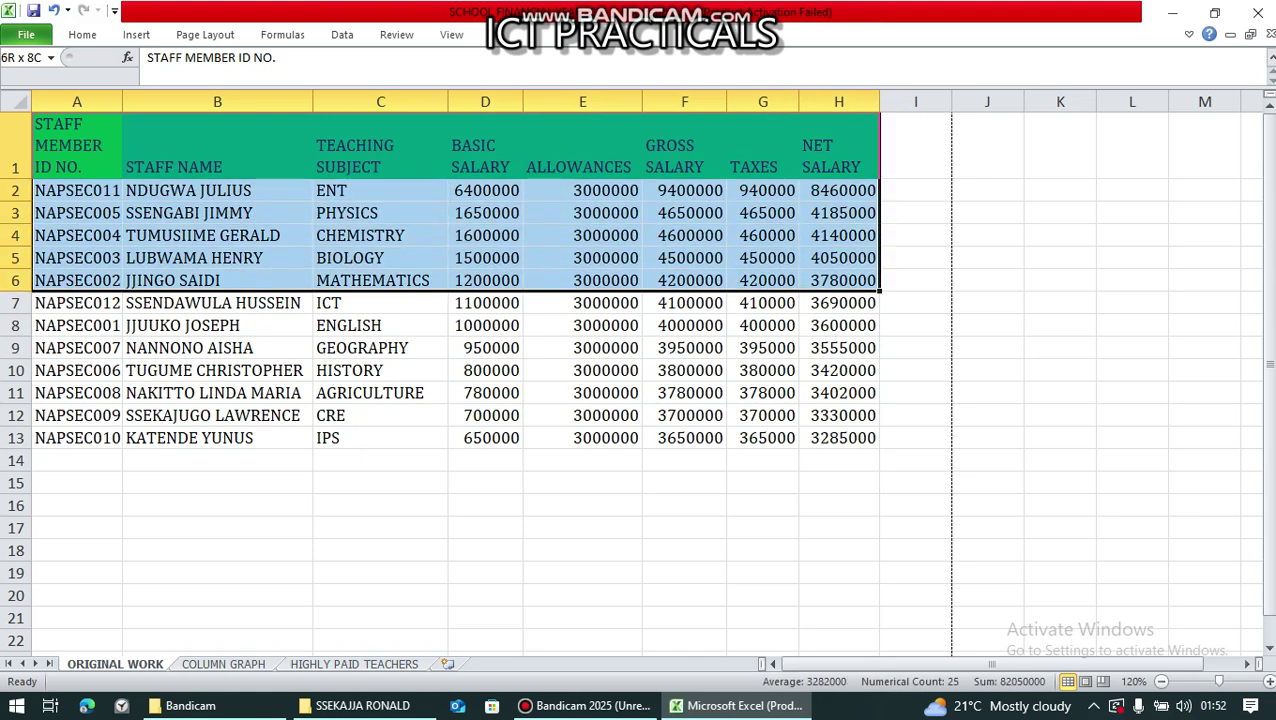
key("shift+Down")
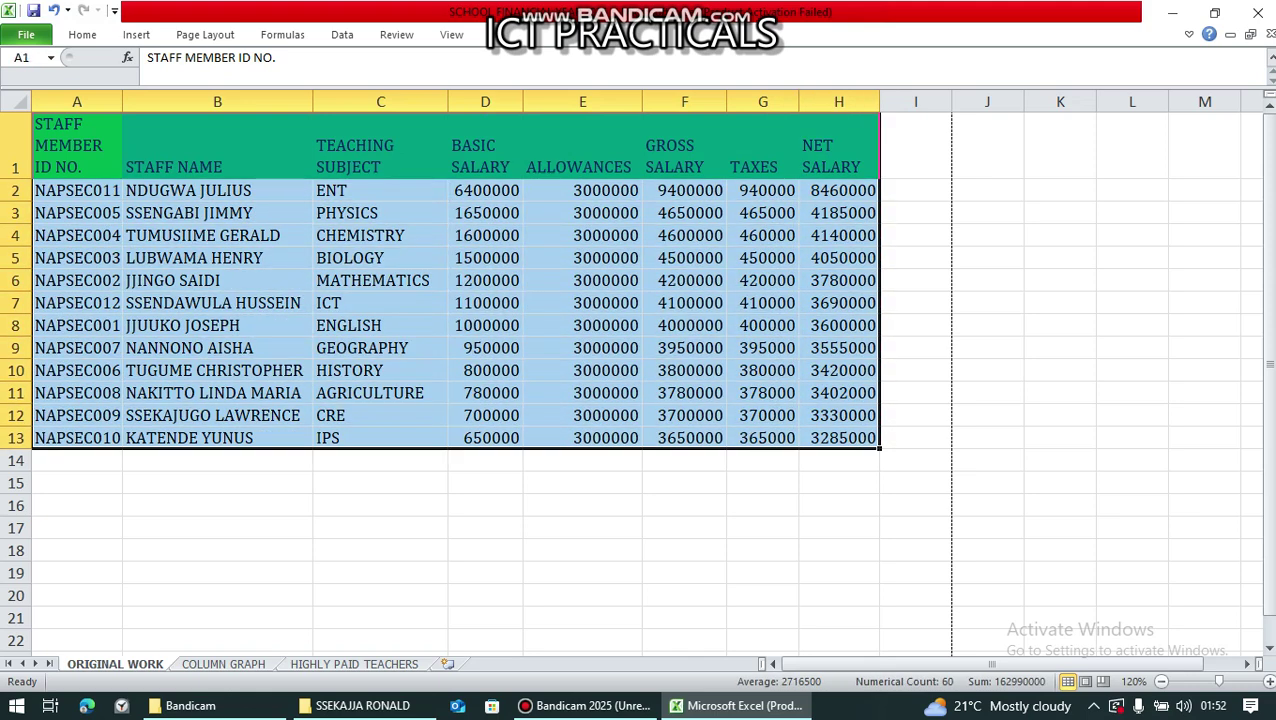
key("shift+F10")
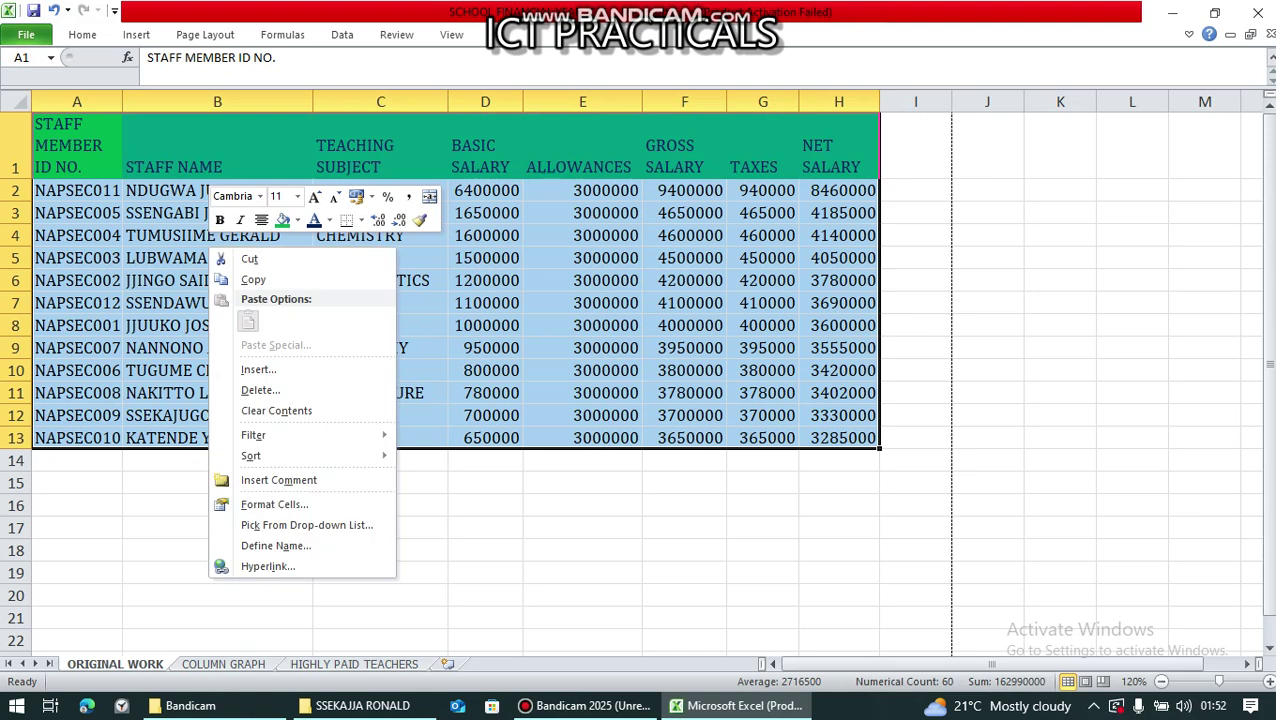
key("Down")
key("Down")
key("Down")
key("Down")
key("Down")
key("Down")
key("Down")
key("Down")
key("Down")
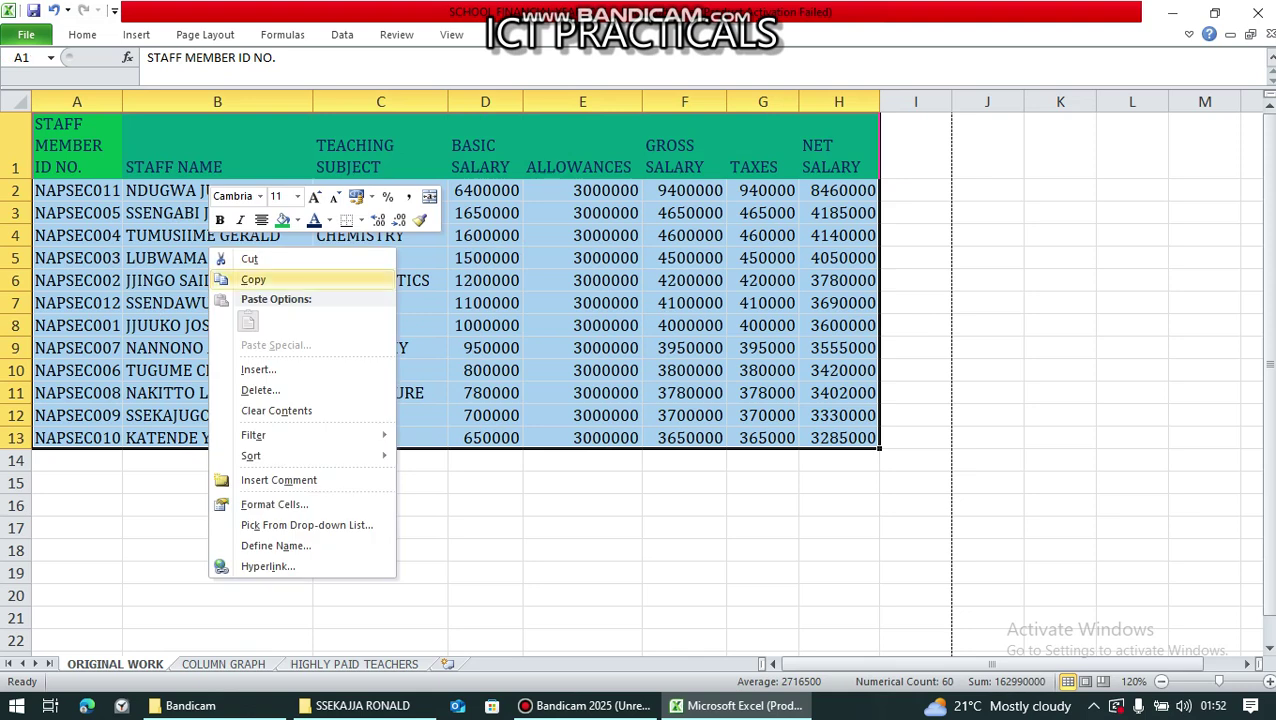
key("Escape")
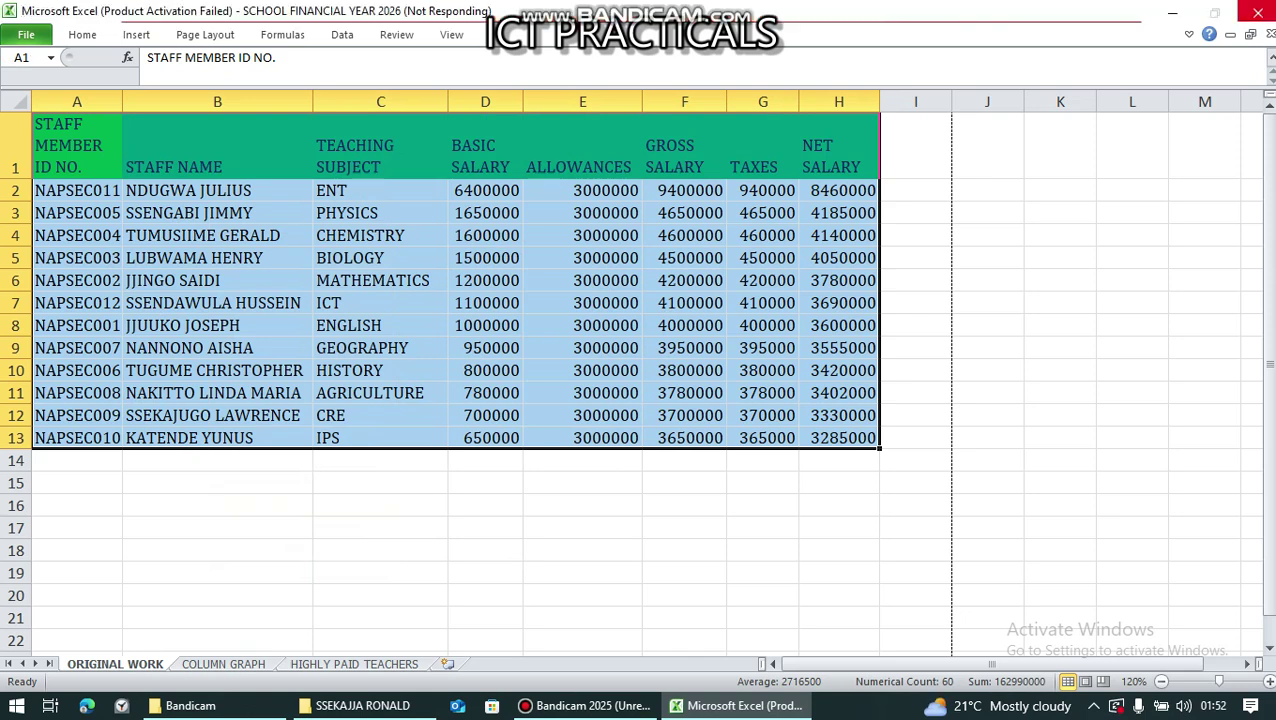
left_click(212, 300)
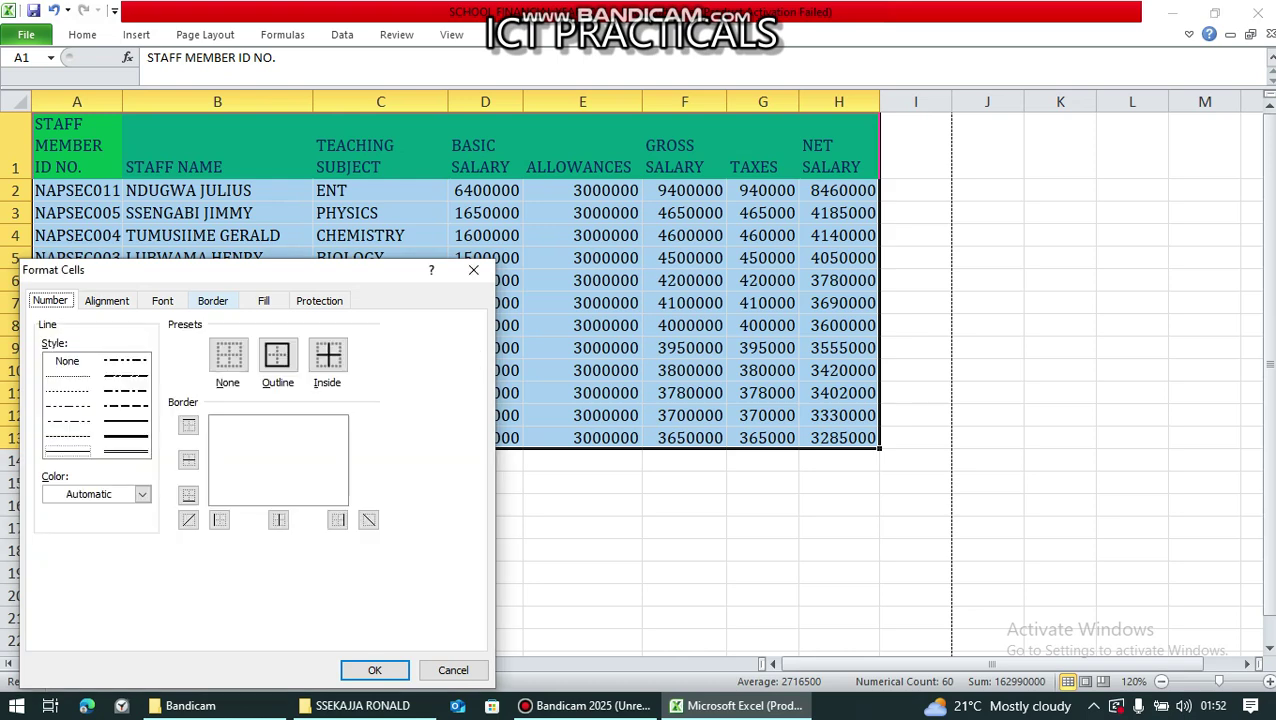
left_click(328, 355)
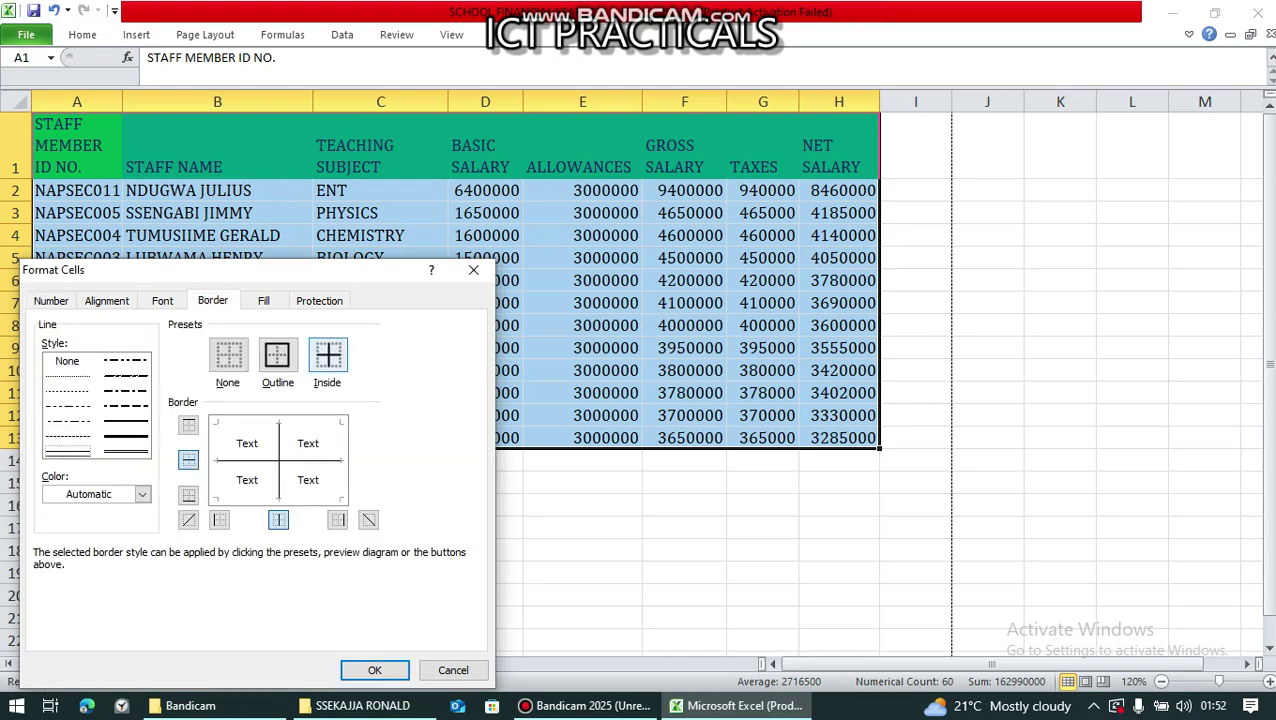
key("alt+t")
key("alt+b")
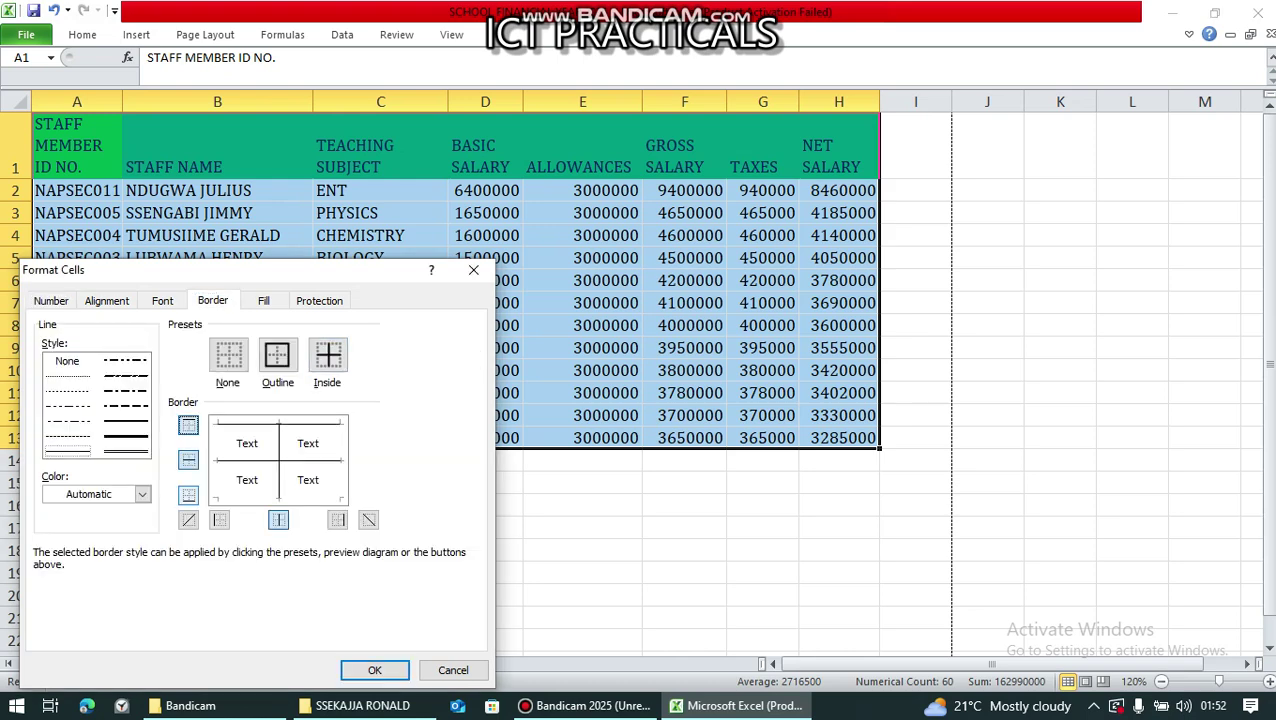
key("alt+b")
key("alt+l")
key("alt+r")
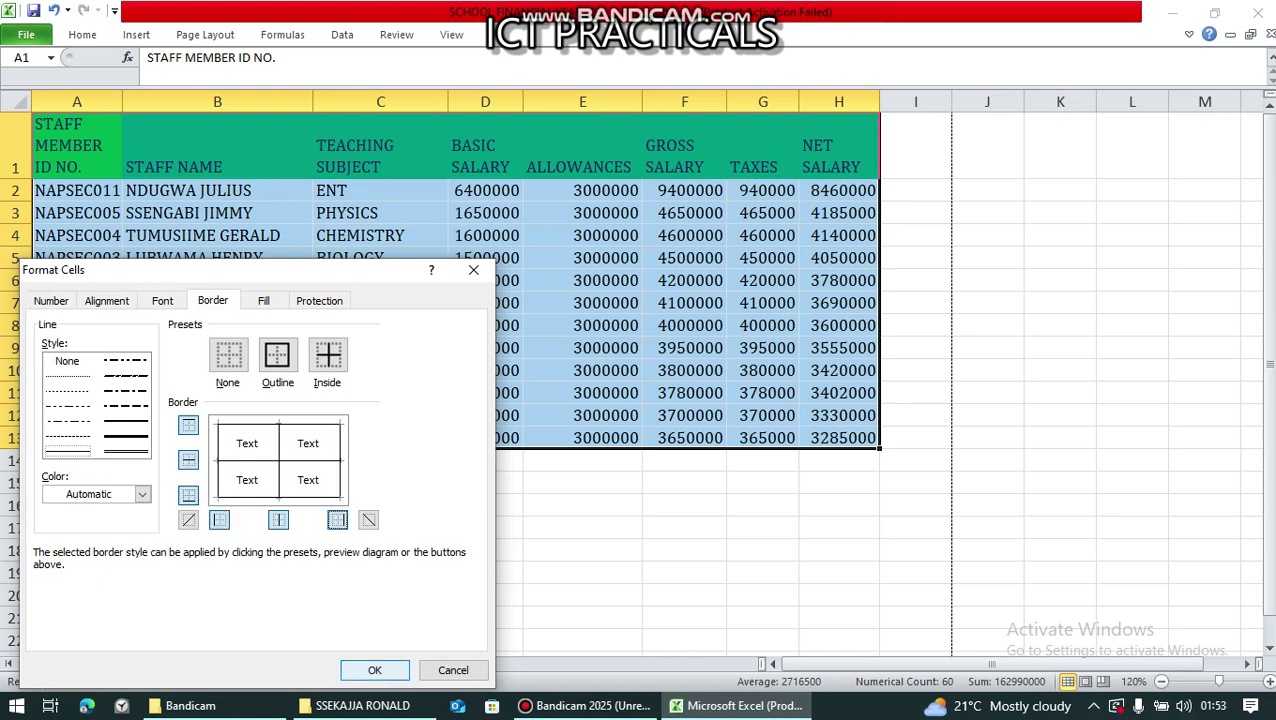
key("Return")
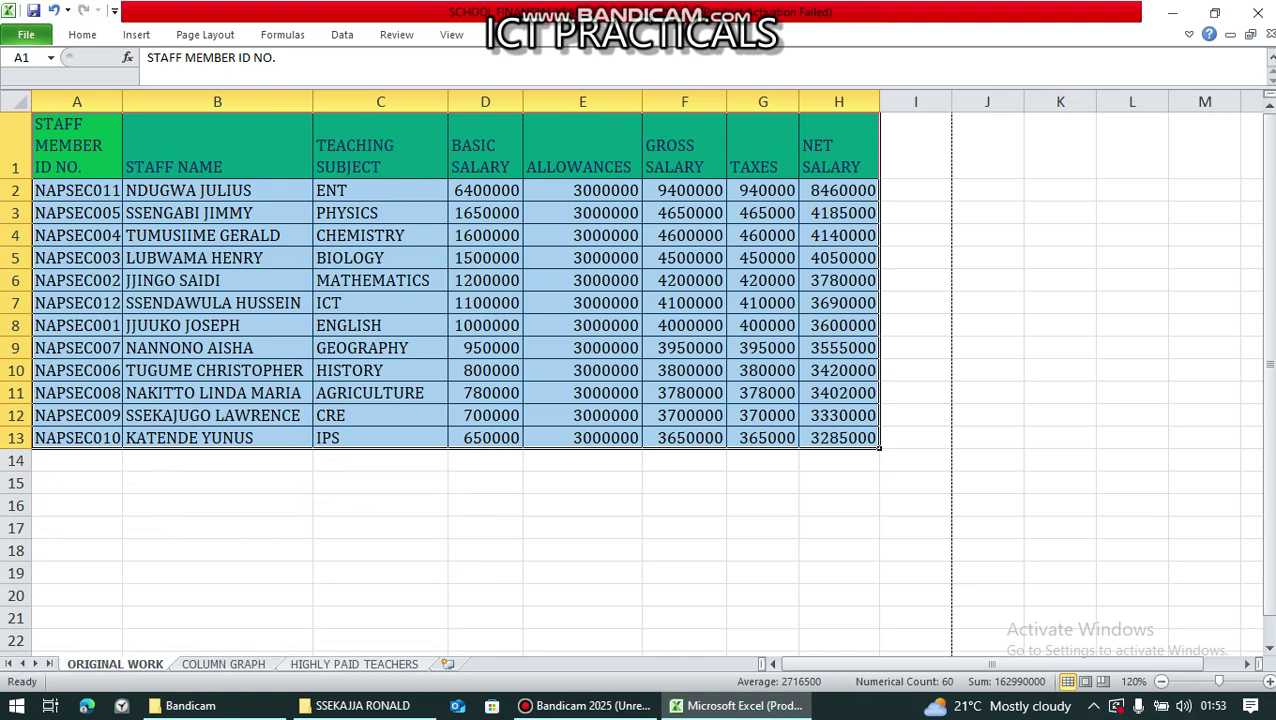
Step: On the HIGHLY PAID TEACHERS sheet, apply thin inside borders and top, bottom, left and right outer borders to cells A1:H6
key("ctrl+Page_Down")
key("ctrl+Page_Down")
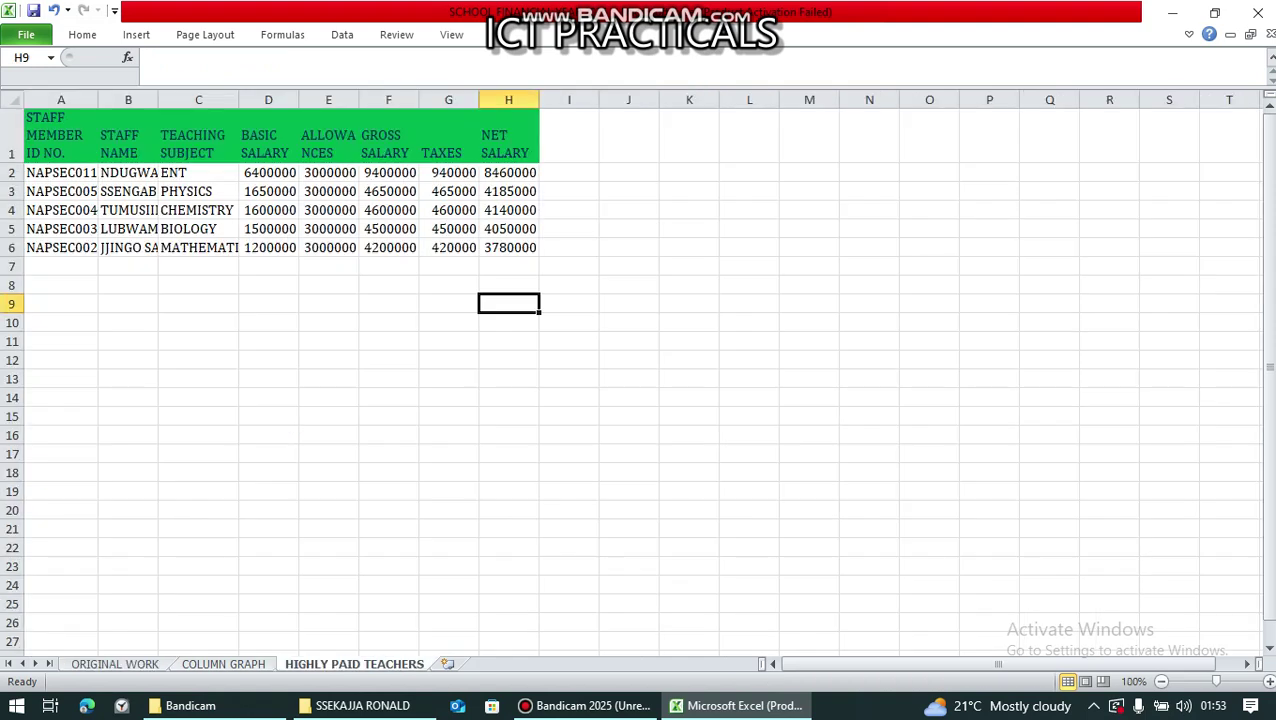
left_click(60, 135)
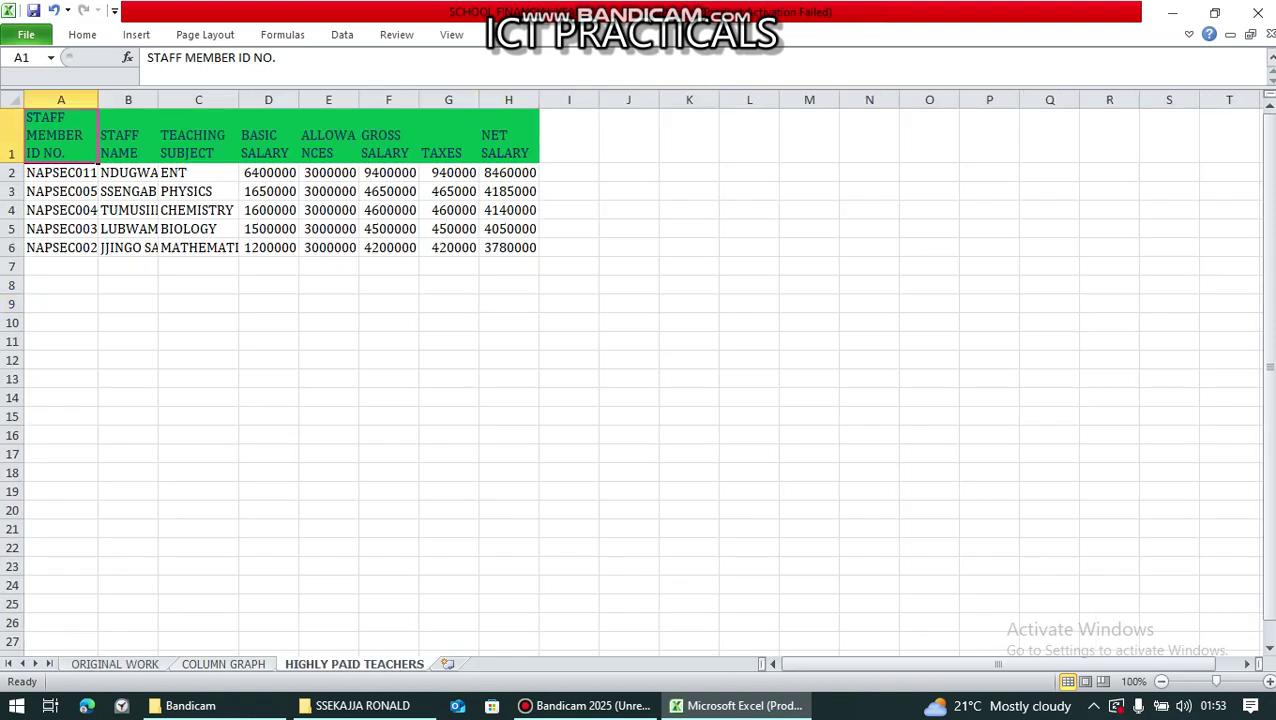
mouse_move(60, 135)
left_mouse_down()
mouse_move(508, 135)
mouse_move(508, 247)
left_mouse_up()
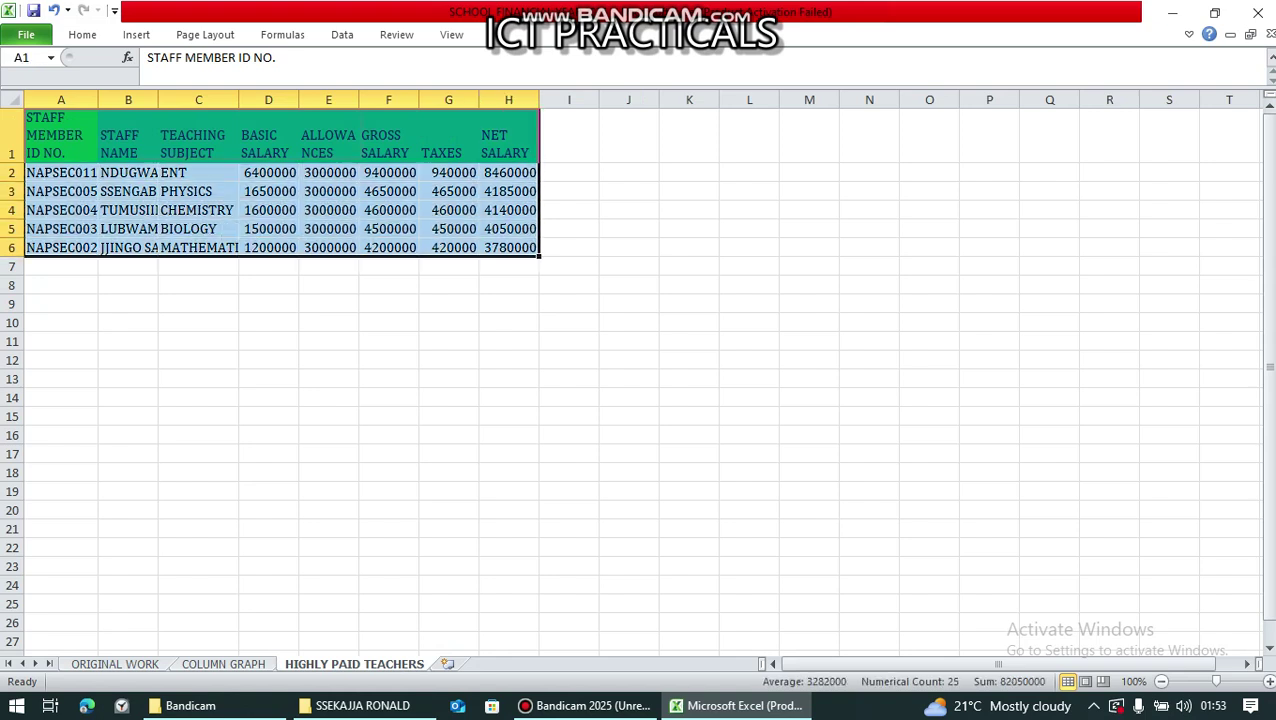
right_click(128, 168)
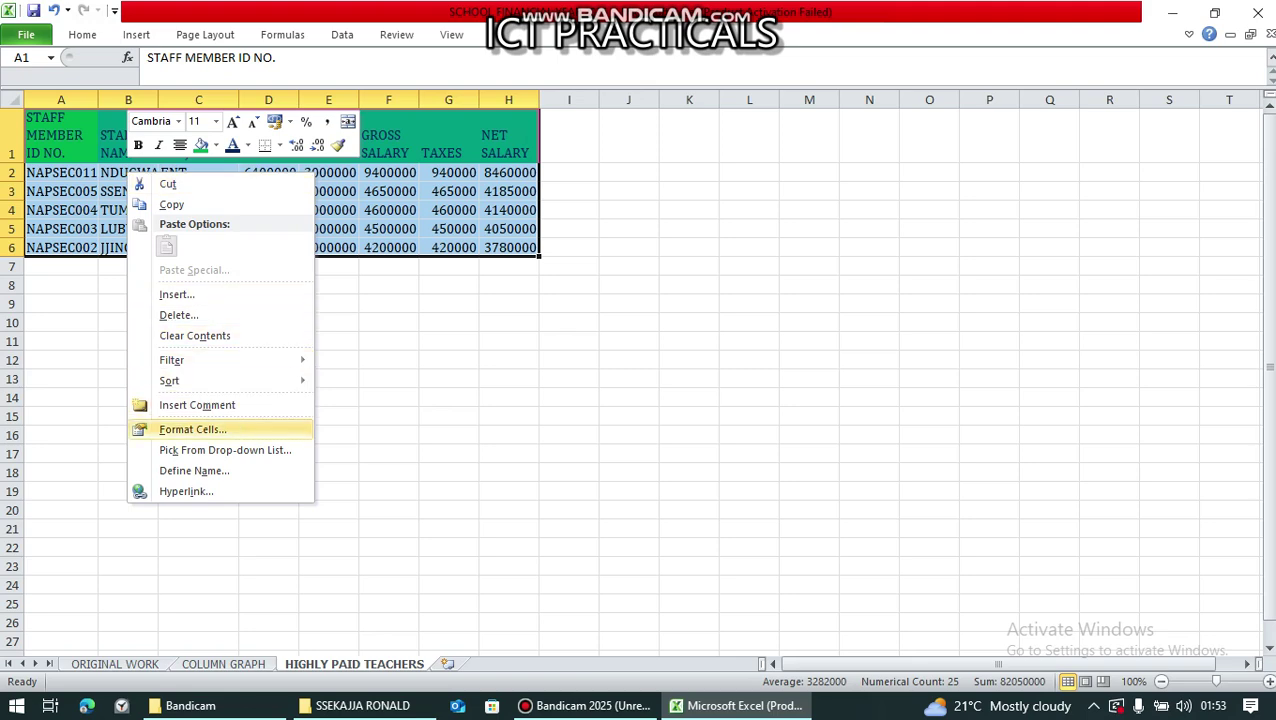
left_click(192, 429)
left_click(310, 297)
left_click(320, 462)
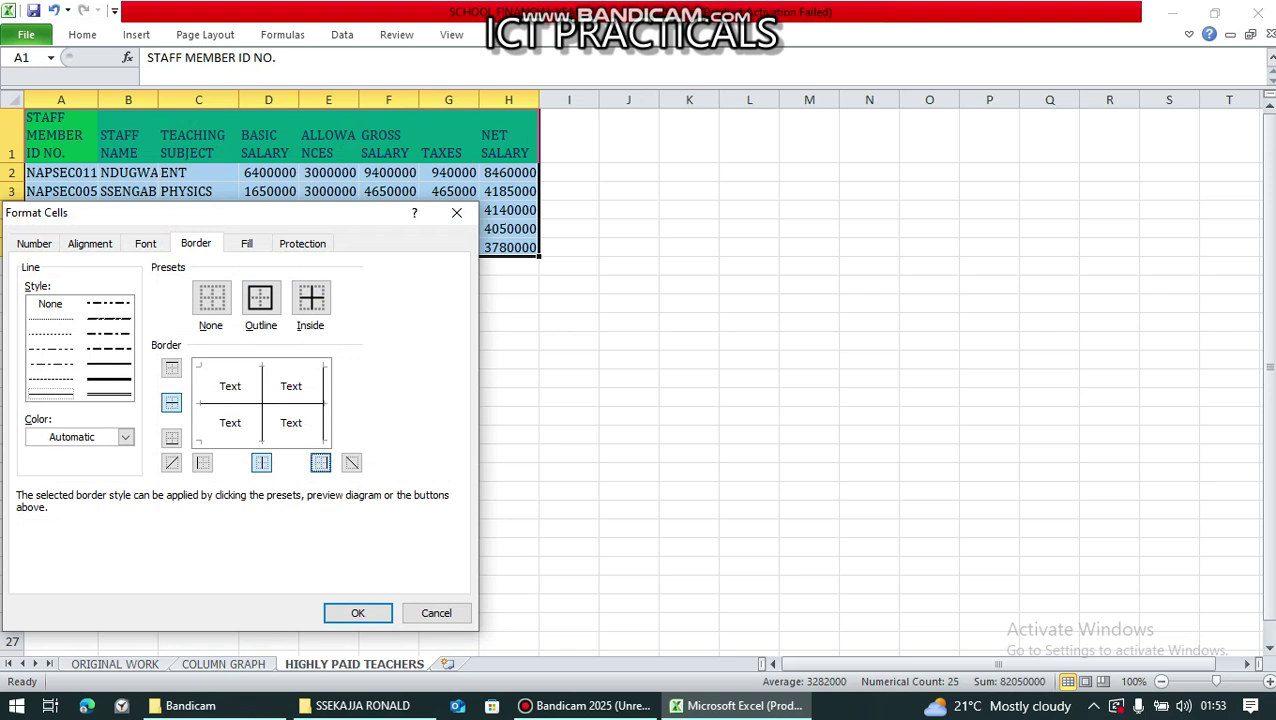
left_click(171, 368)
left_click(171, 437)
left_click(202, 462)
left_click(202, 462)
left_click(202, 462)
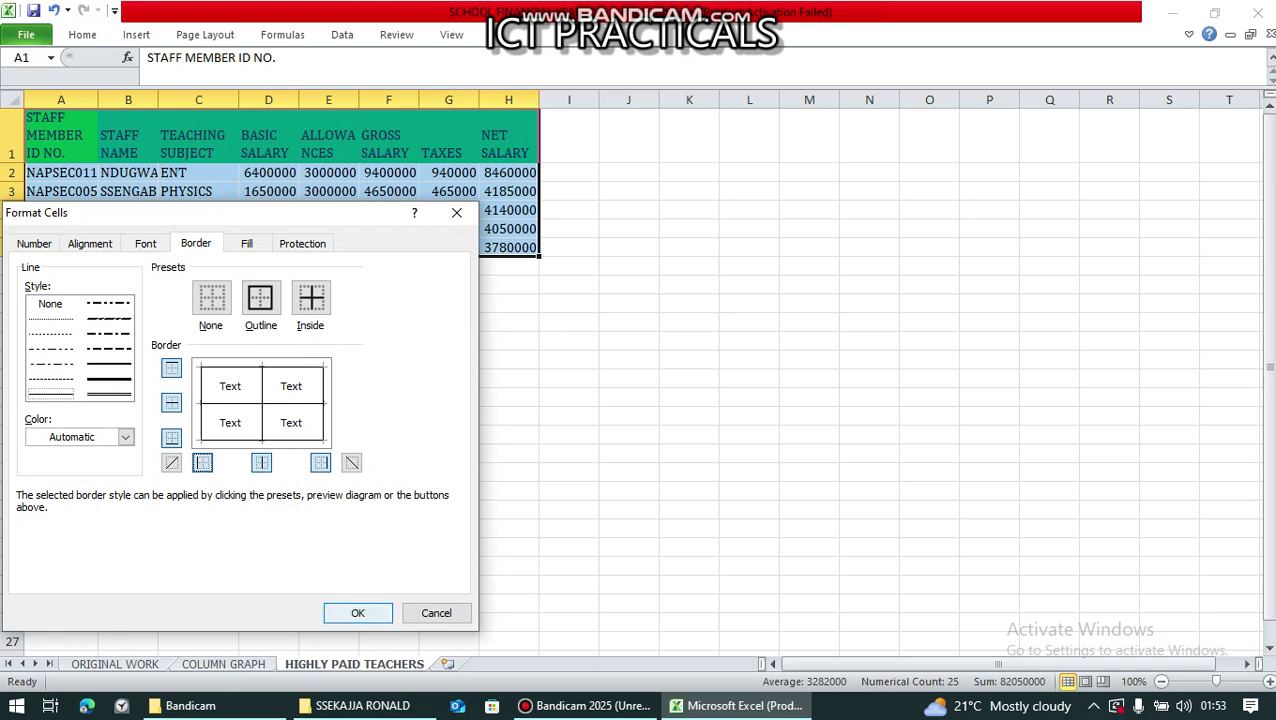
left_click(357, 612)
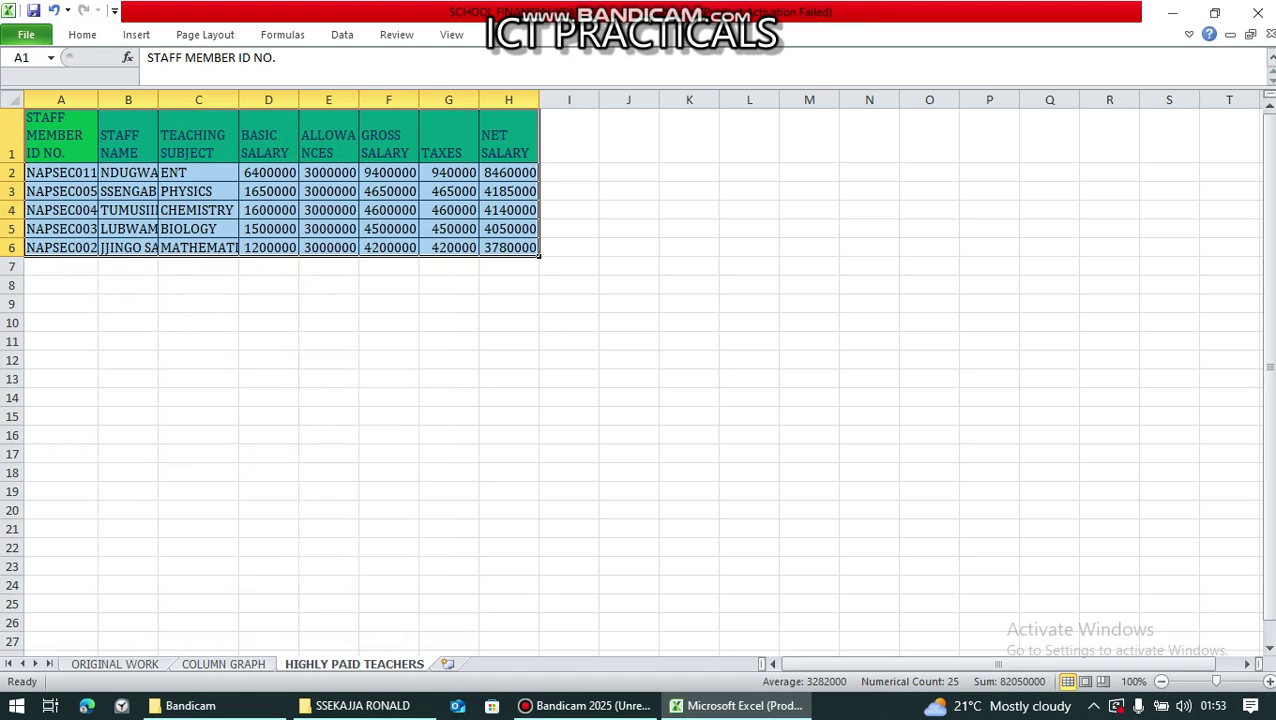
Step: Return to the ORIGINAL WORK sheet and review the bordered staff table and its column headings
key("ctrl+Page_Up")
key("ctrl+Page_Up")
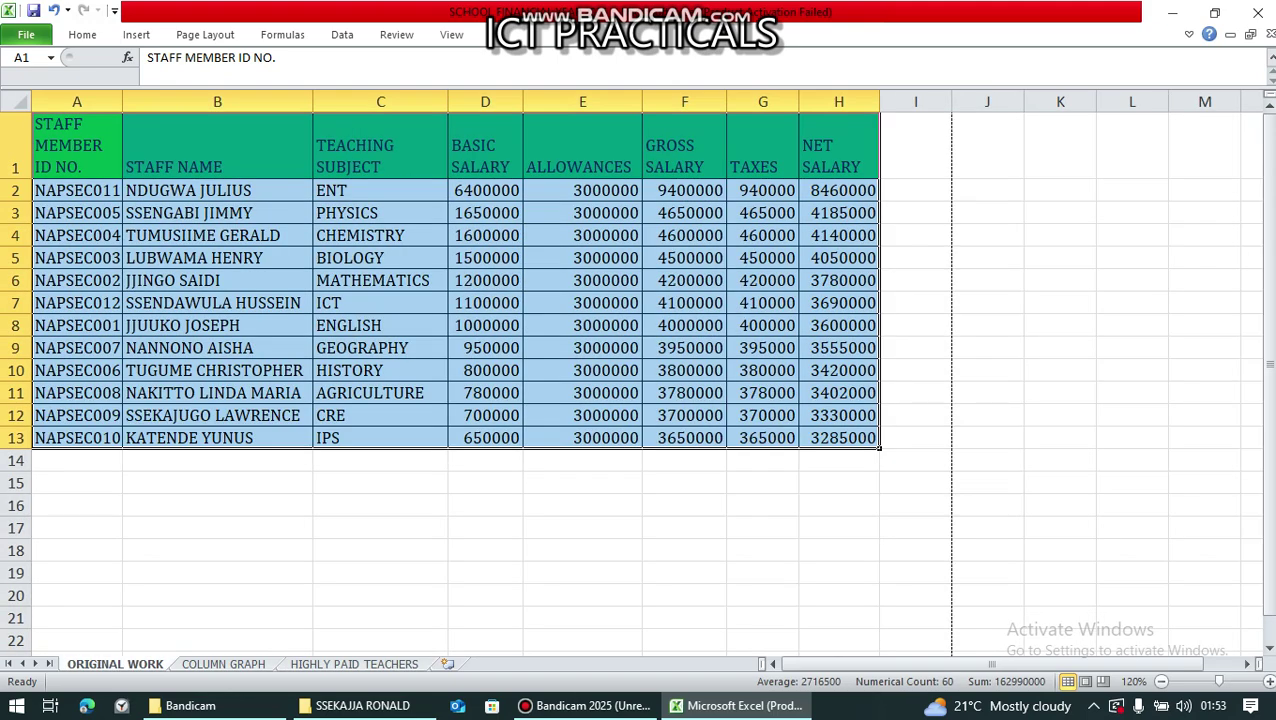
left_click(485, 550)
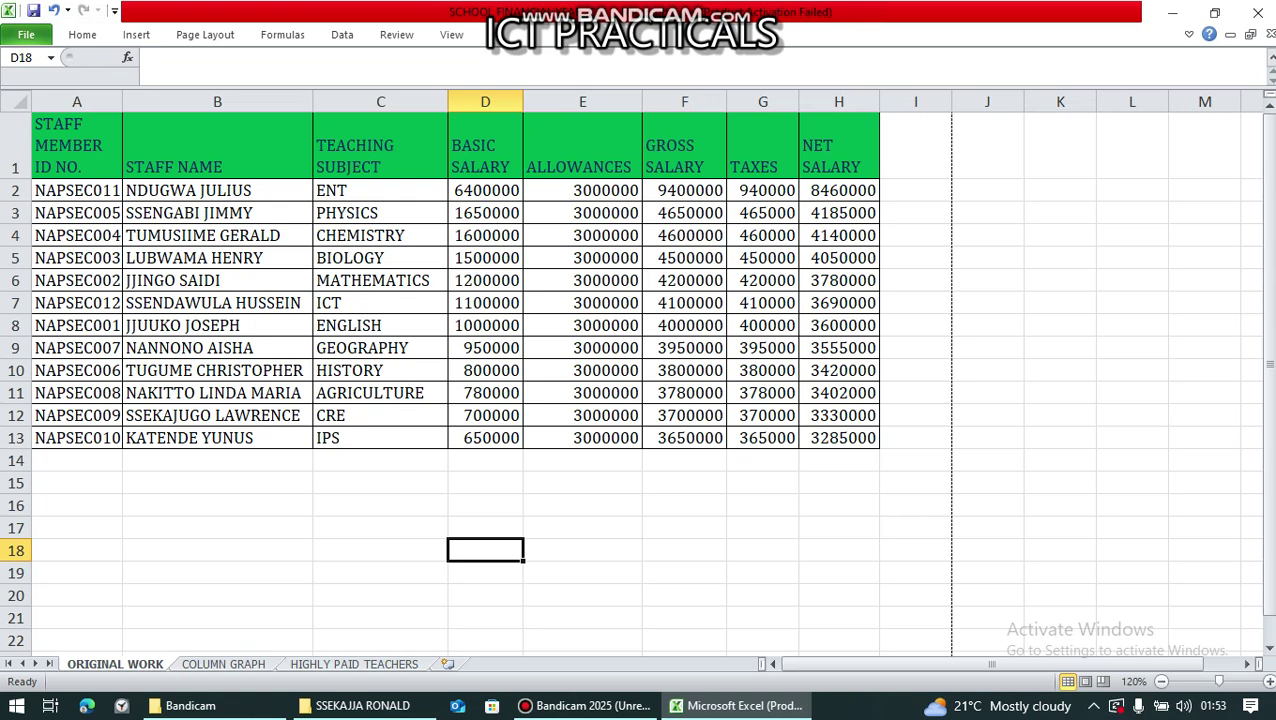
left_click(380, 150)
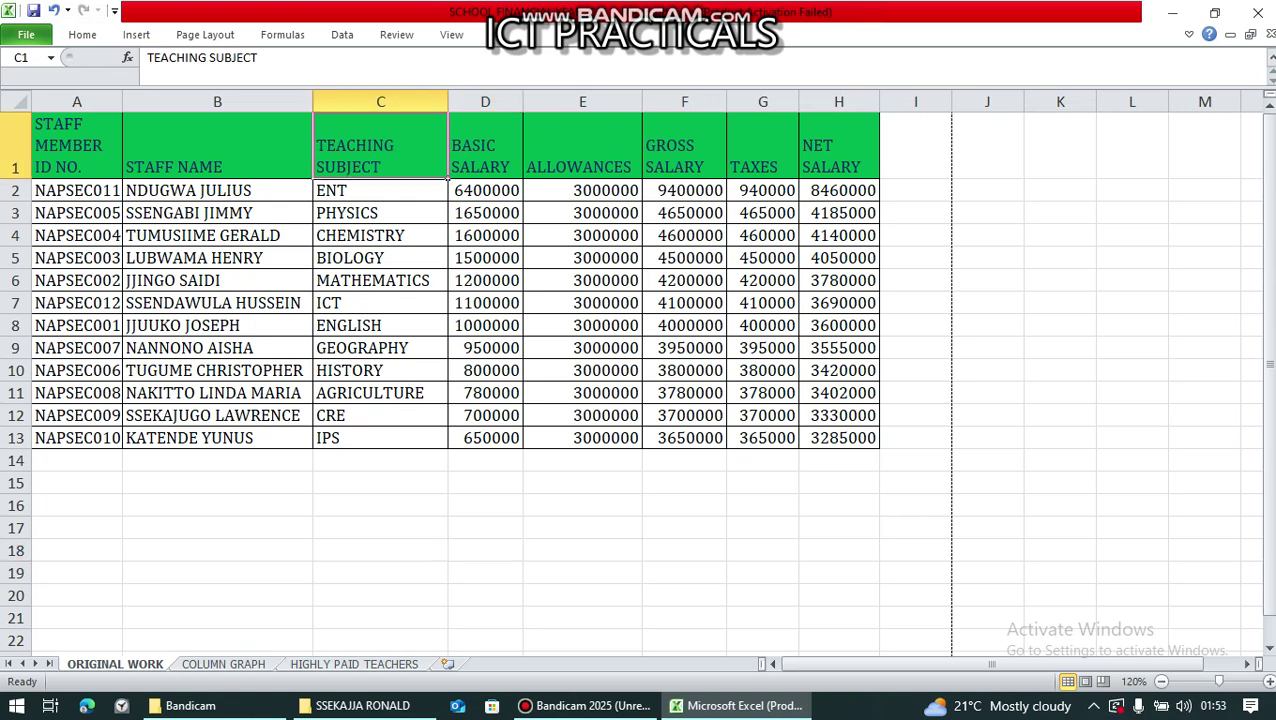
left_click(217, 150)
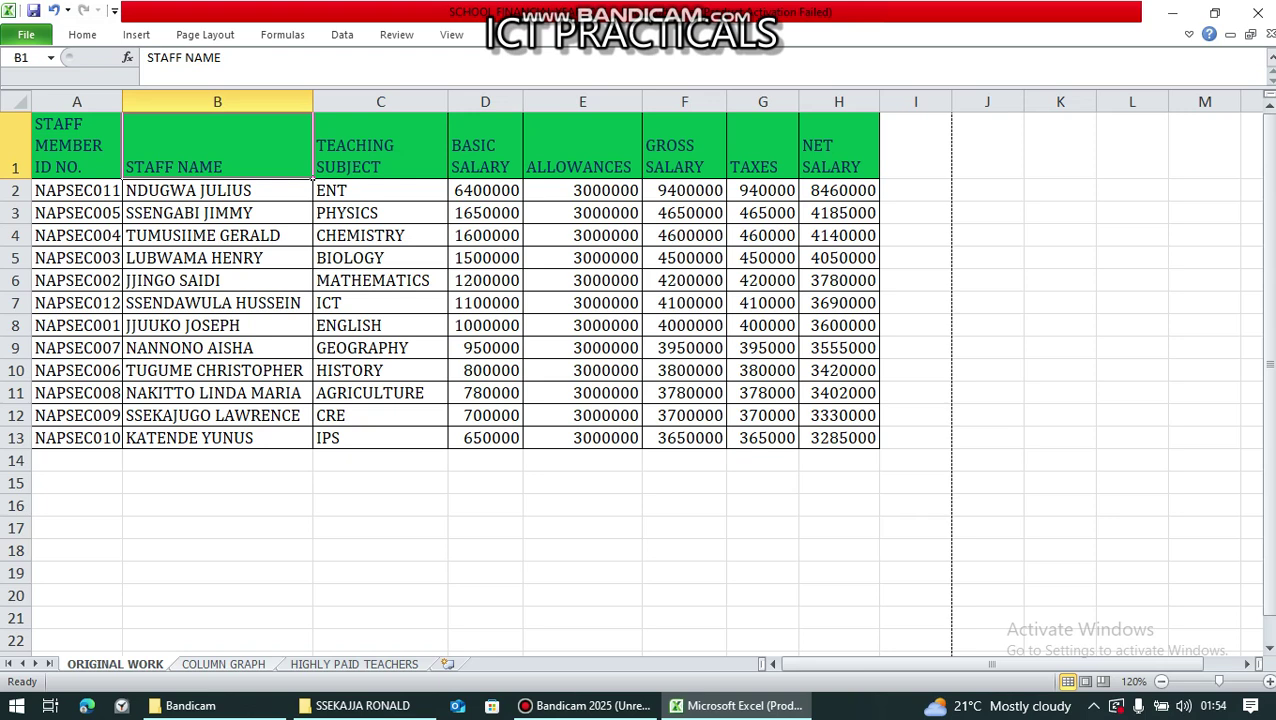
Step: Check the FINANCIAL RECORDS chart on the COLUMN GRAPH sheet, return to the ORIGINAL WORK sheet and close Excel
key("ctrl+Page_Down")
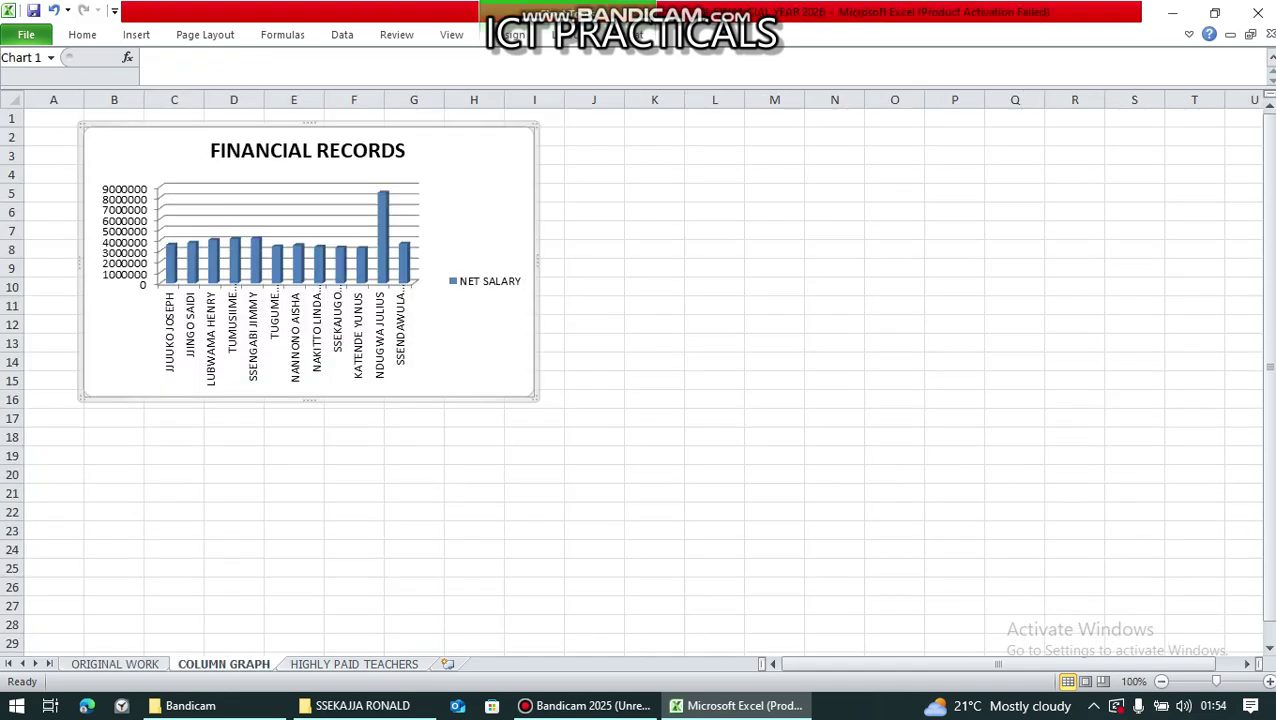
key("ctrl+Page_Up")
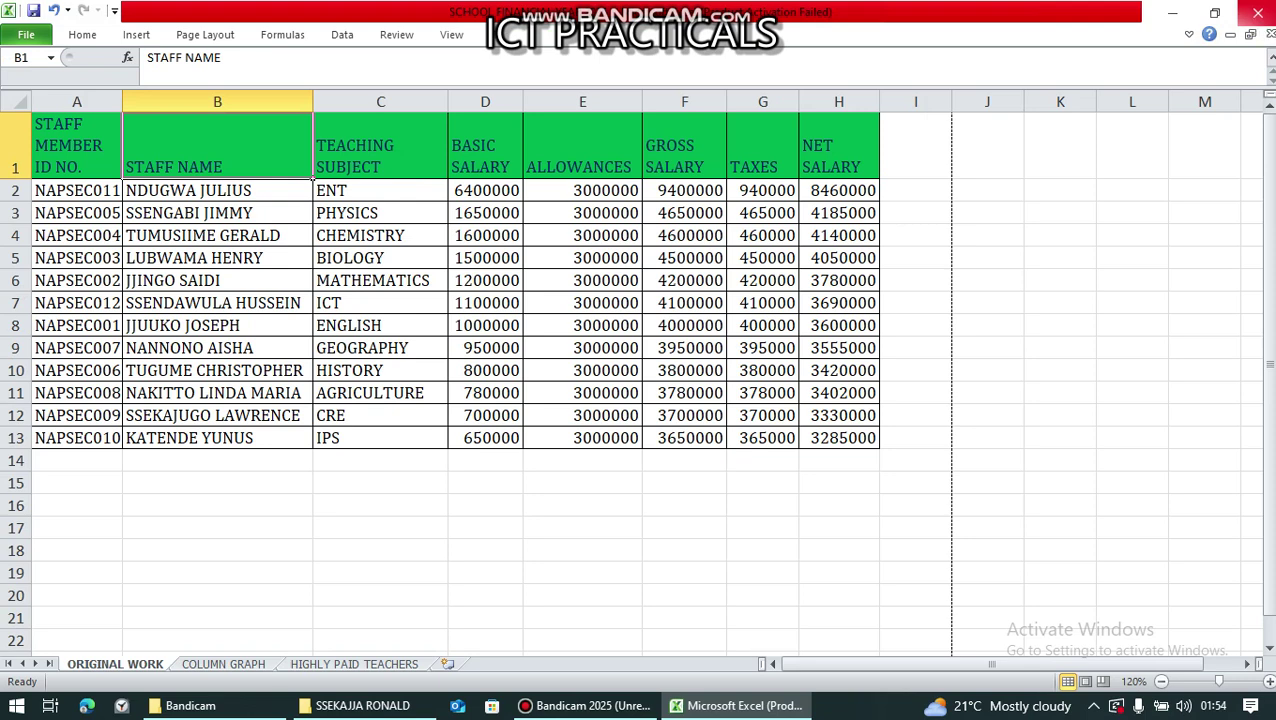
left_click(1257, 13)
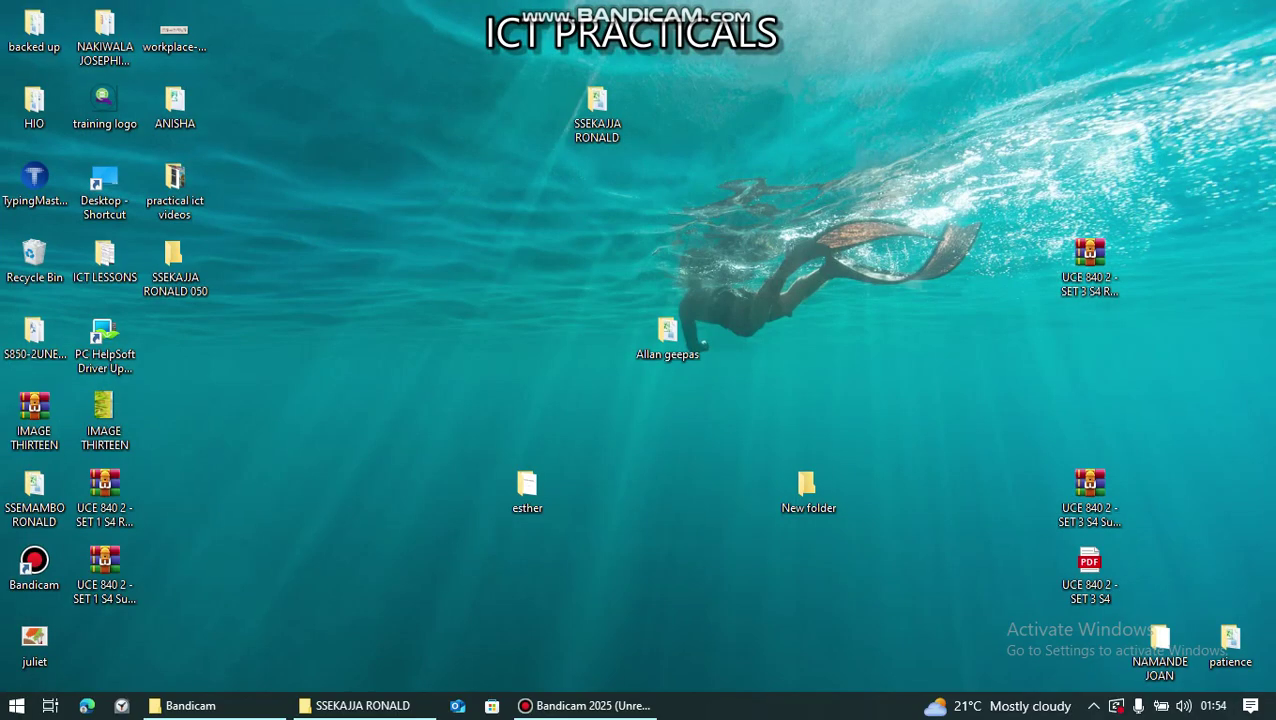